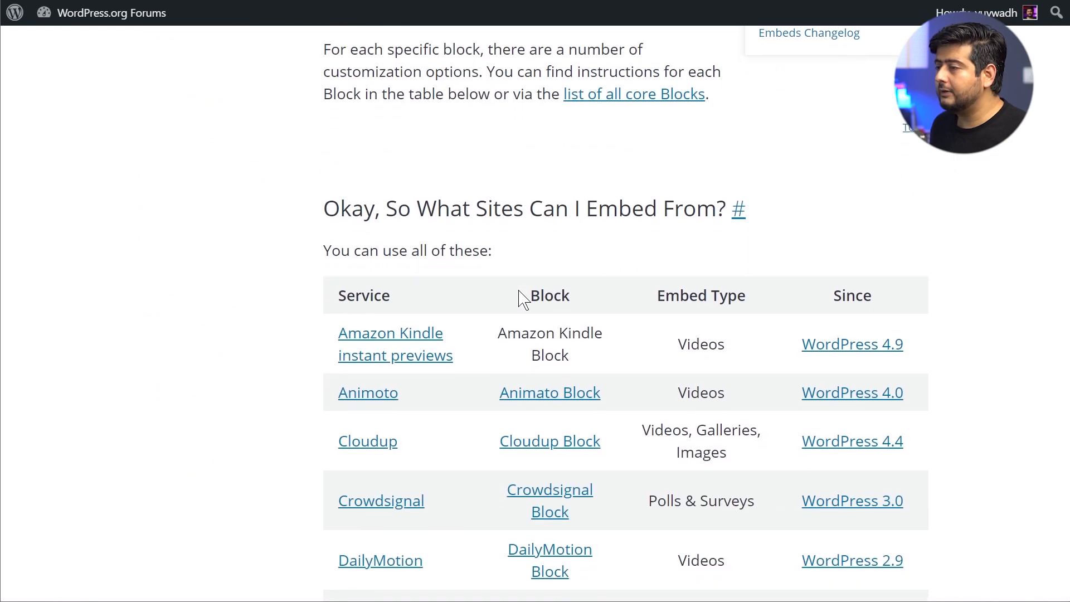
Examine the table of services that can be embedded, with their blocks, embed types and WordPress versions.
scroll(387, 176, down, 6)
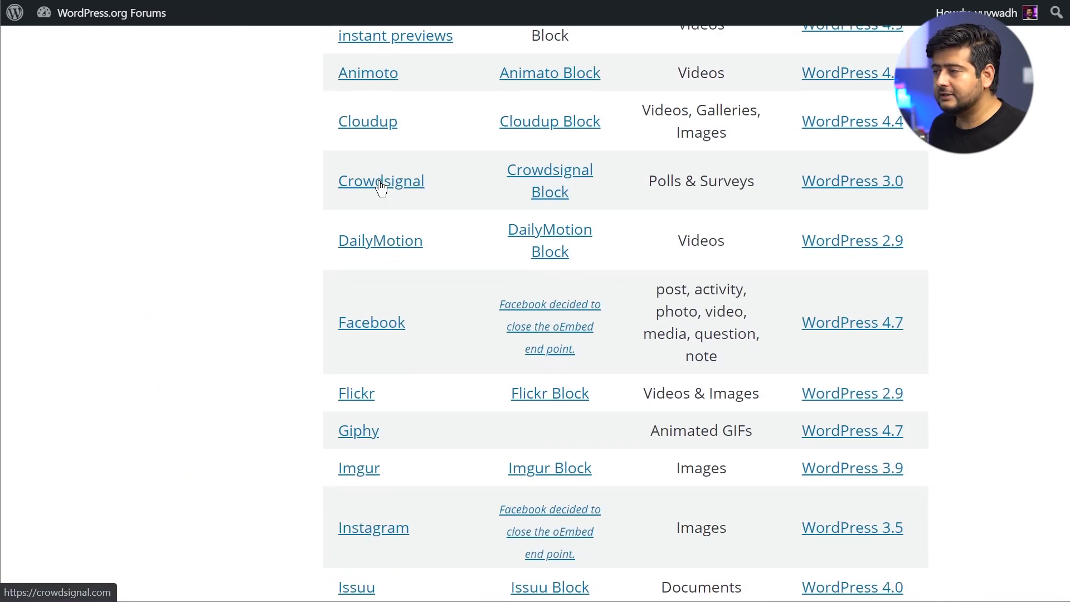
scroll(402, 213, up, 3)
scroll(429, 225, up, 3)
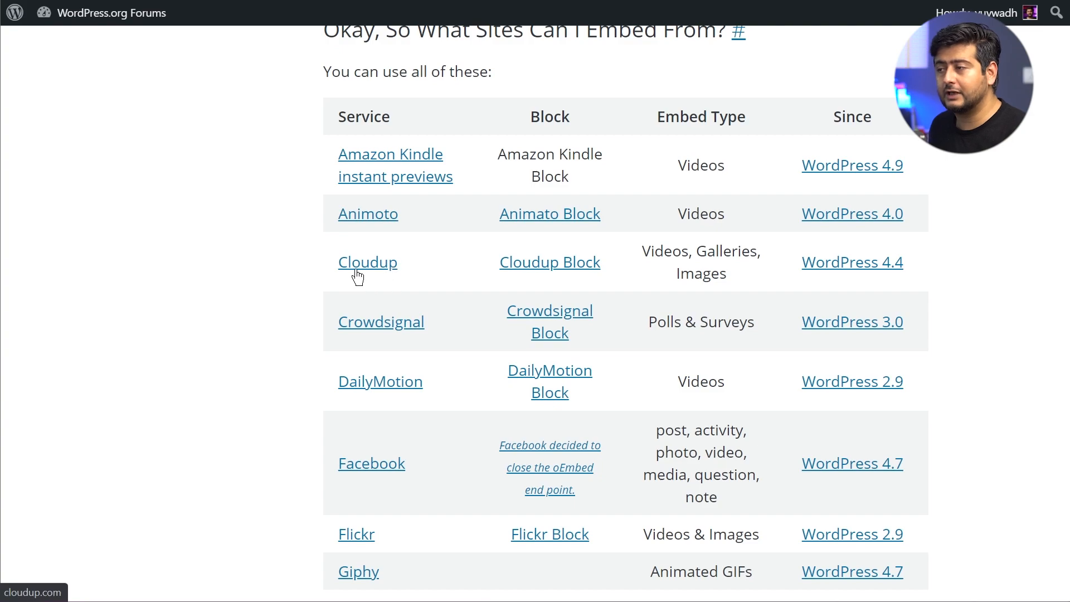
scroll(440, 258, down, 3)
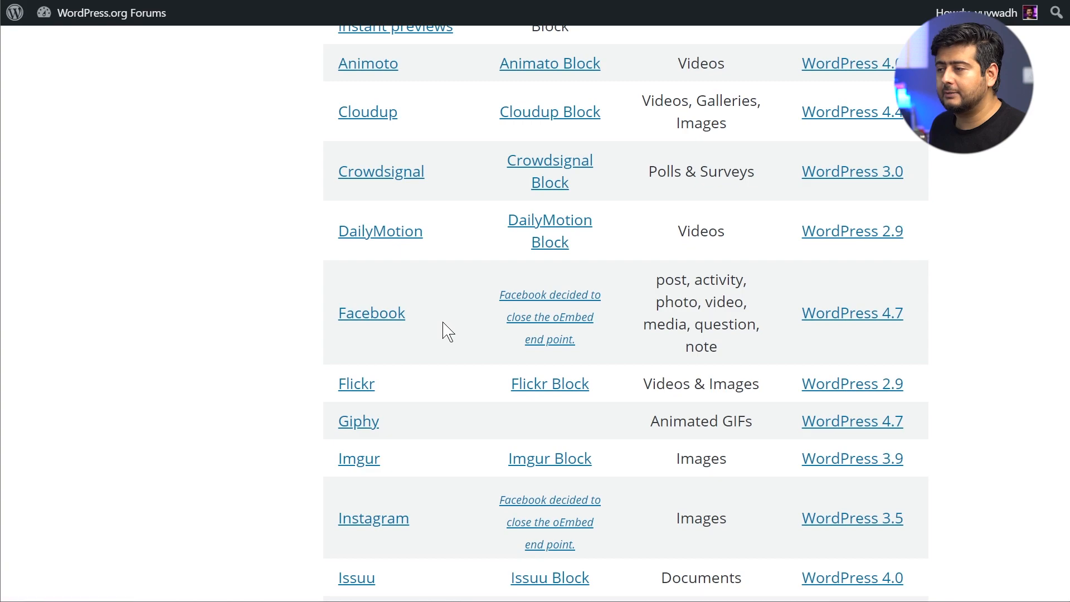
scroll(446, 332, down, 3)
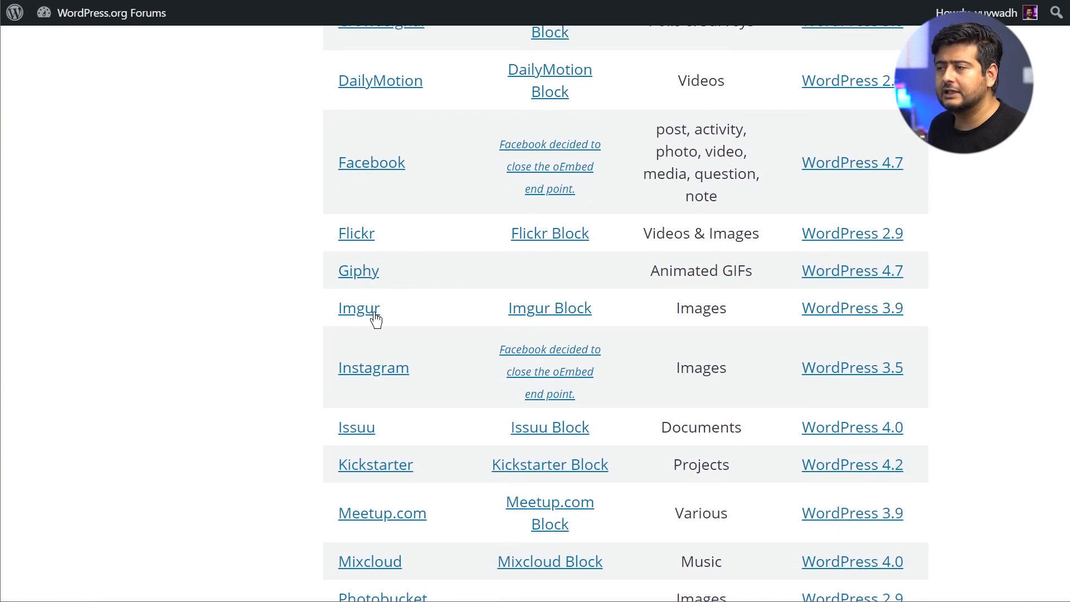
scroll(435, 315, down, 6)
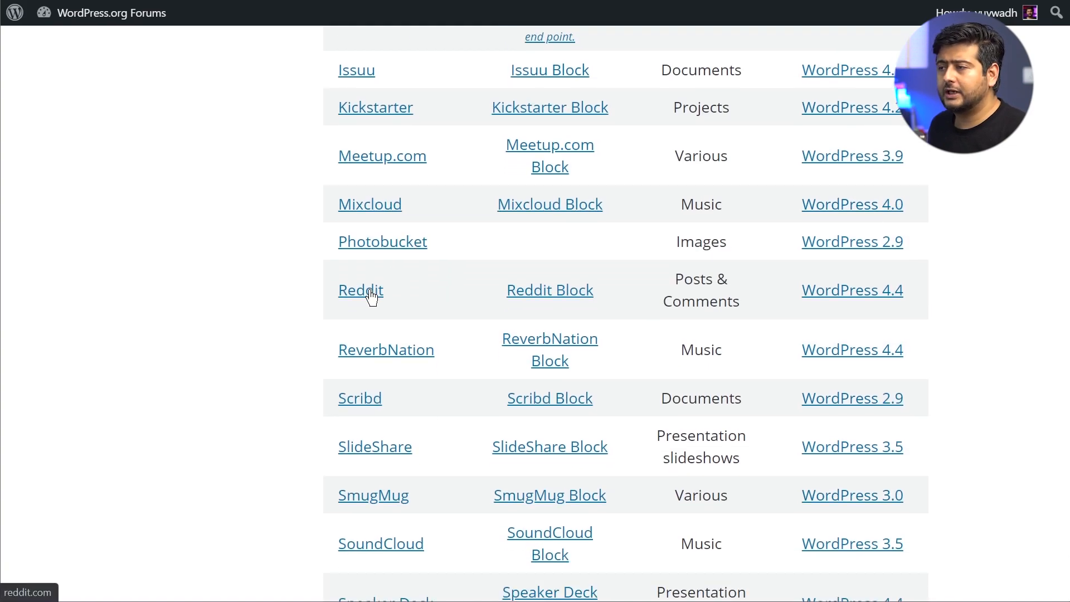
scroll(437, 409, down, 4)
scroll(443, 397, down, 4)
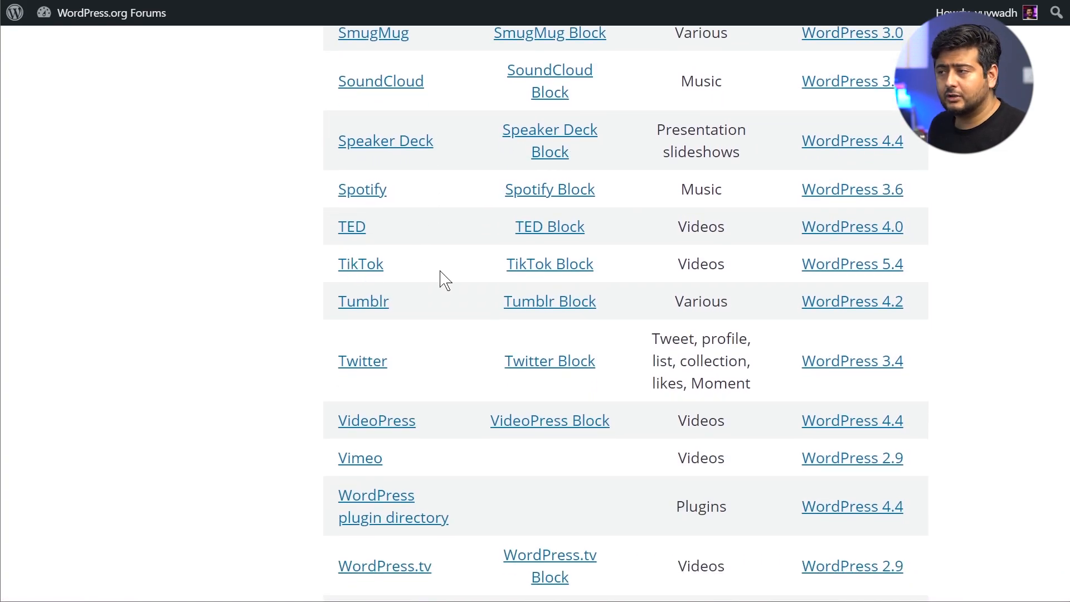
scroll(446, 279, down, 3)
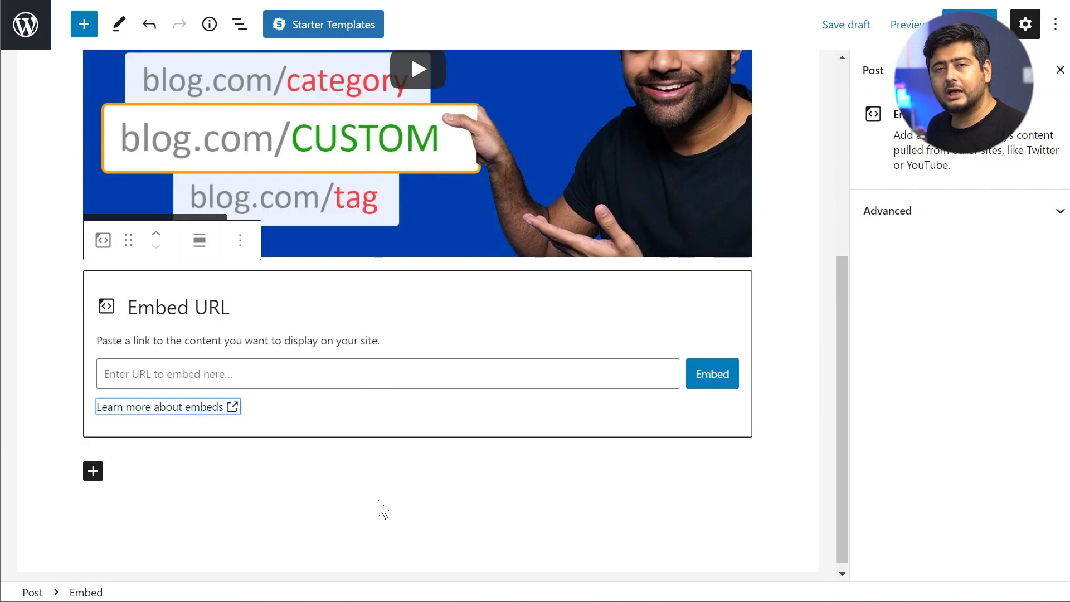
Copy the link of the WordPress News playlist from the Brainstorm Force channel's playlists on YouTube.
click(373, 469)
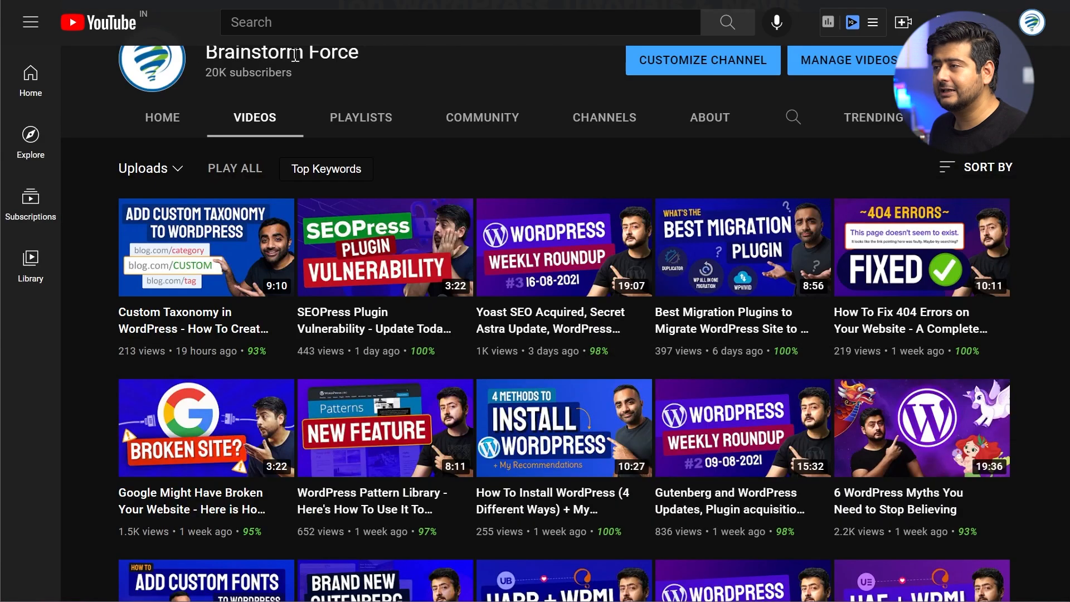
click(359, 118)
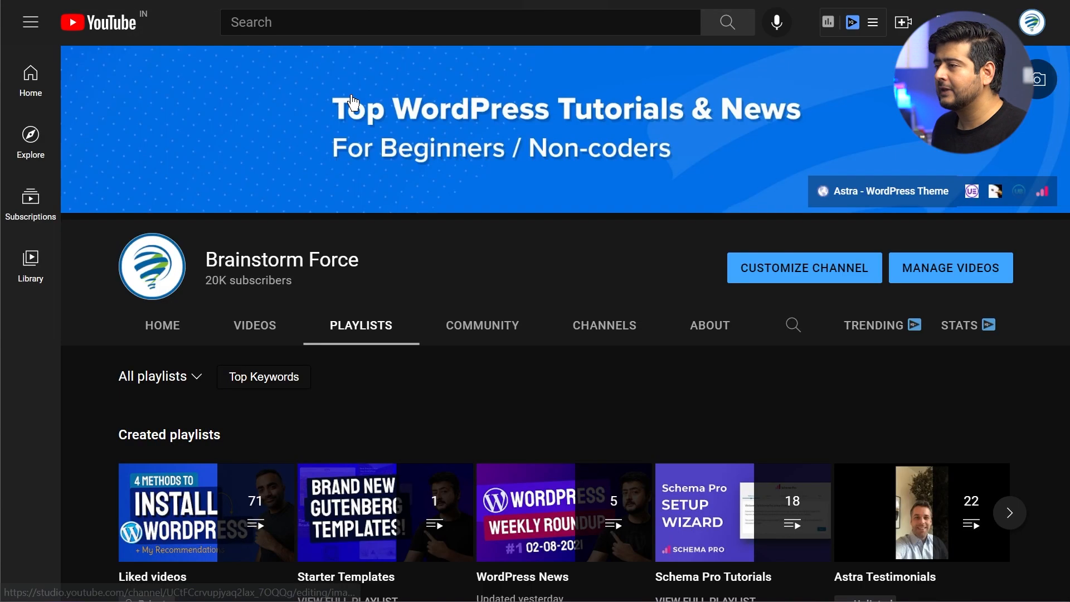
scroll(548, 301, down, 3)
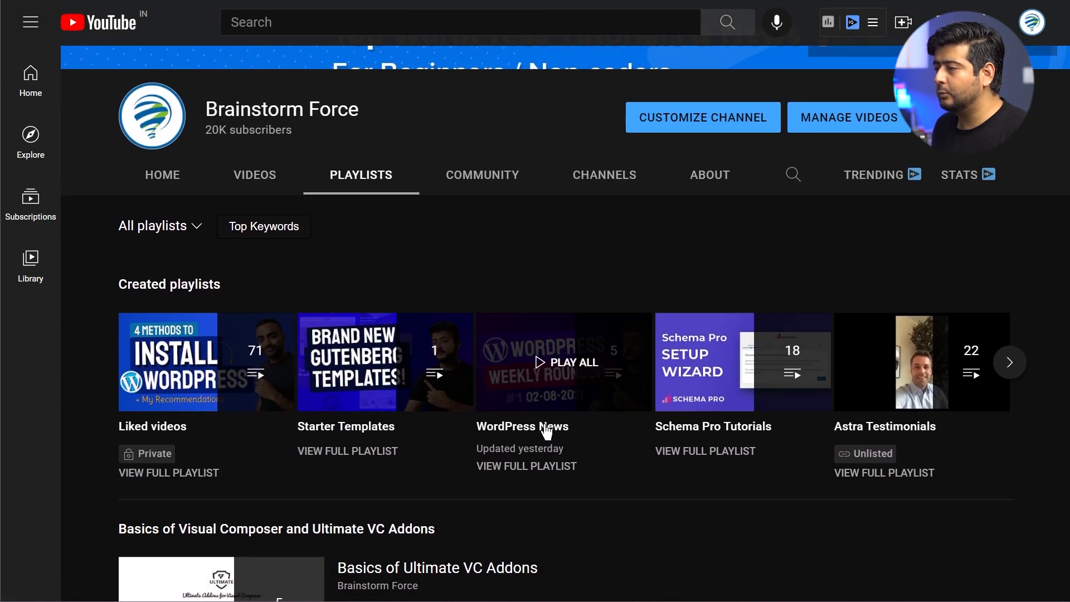
right_click(546, 432)
click(624, 295)
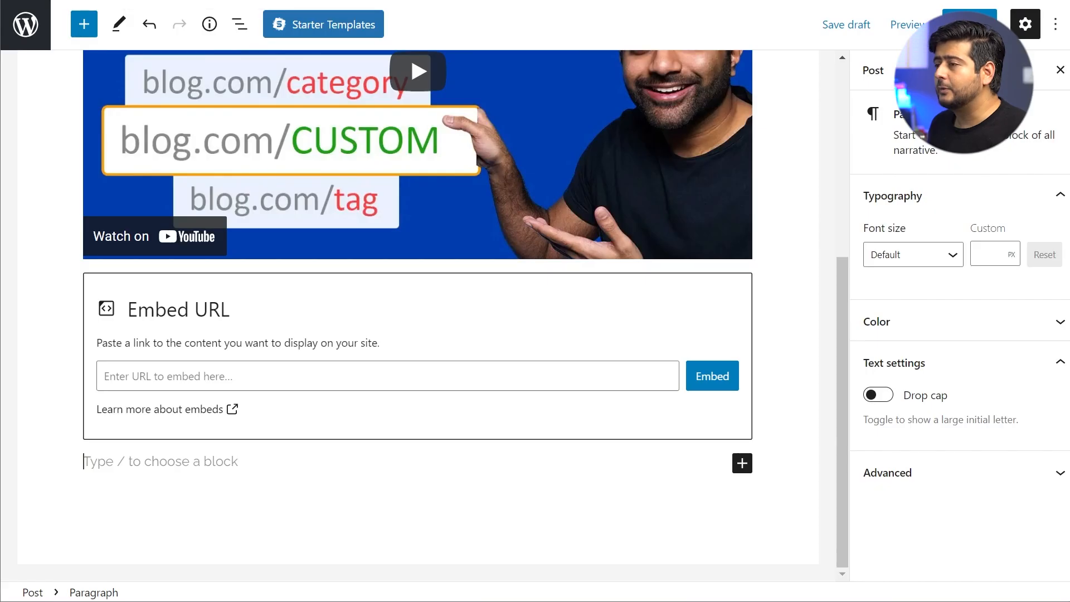
Embed the copied YouTube playlist link in the post's empty Embed block.
click(353, 380)
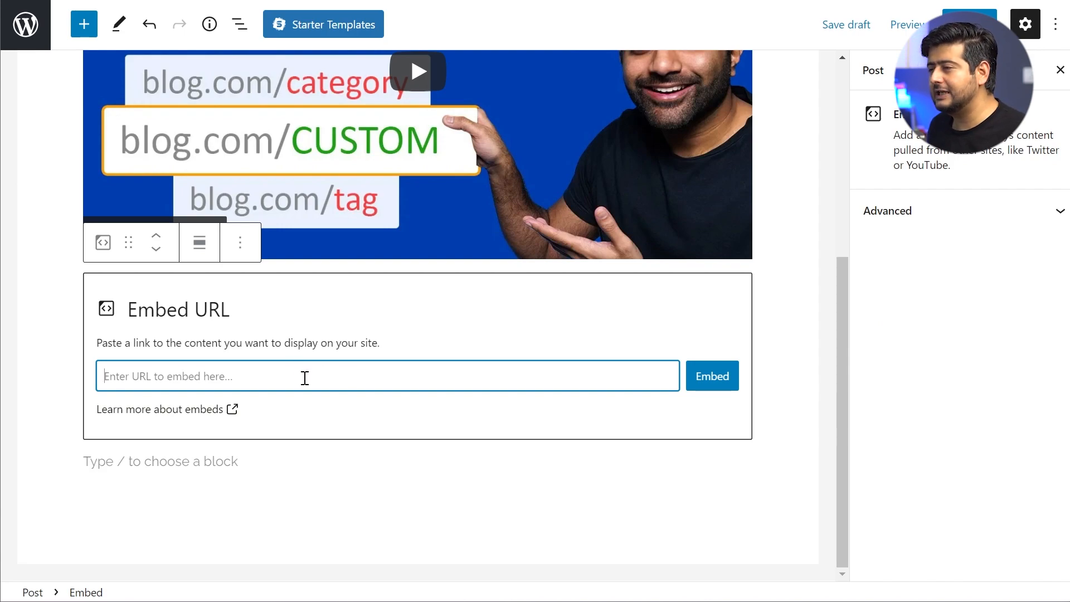
key(ctrl+v)
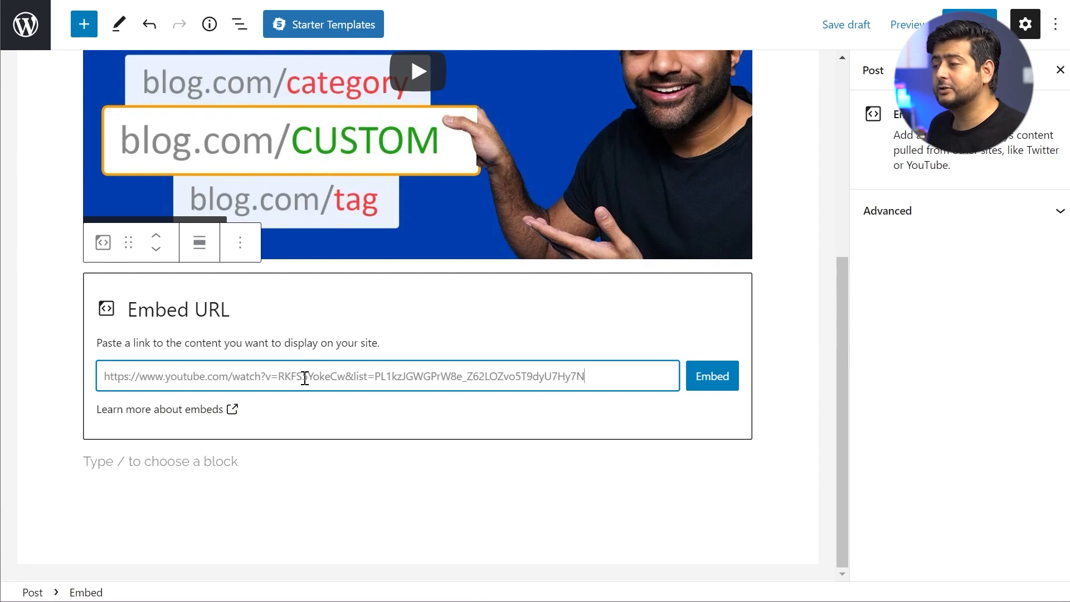
click(711, 376)
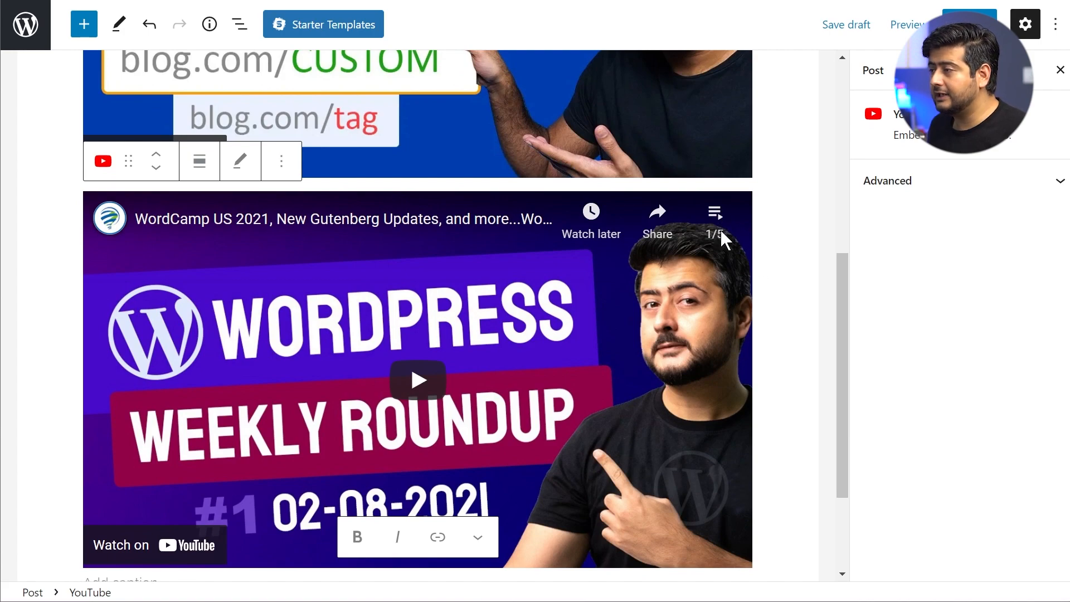
Preview the embedded playlist by playing its first video and opening its video list, then pause playback.
click(715, 213)
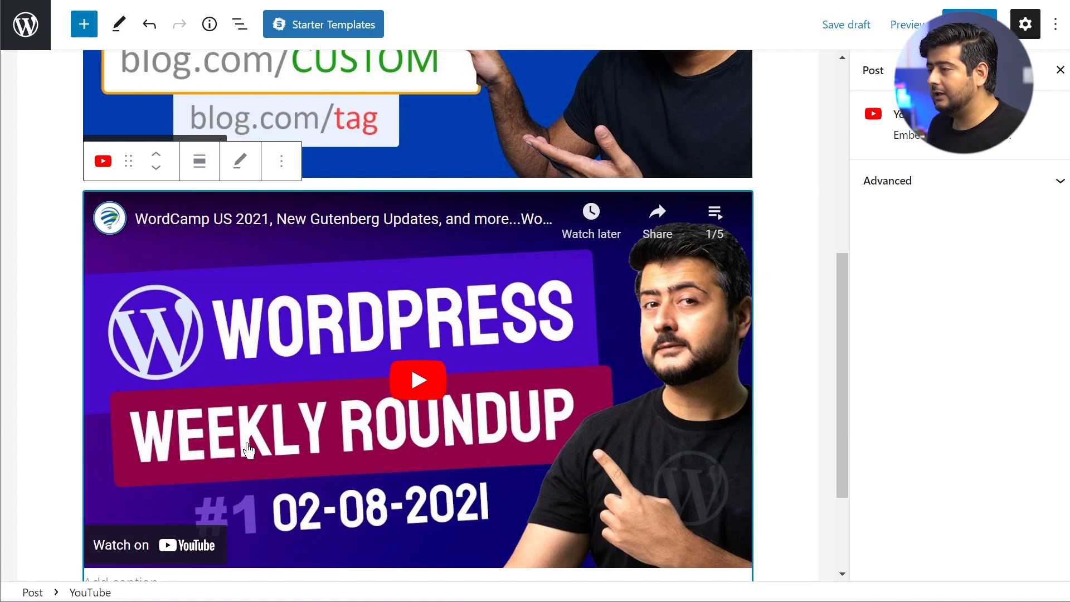
click(401, 389)
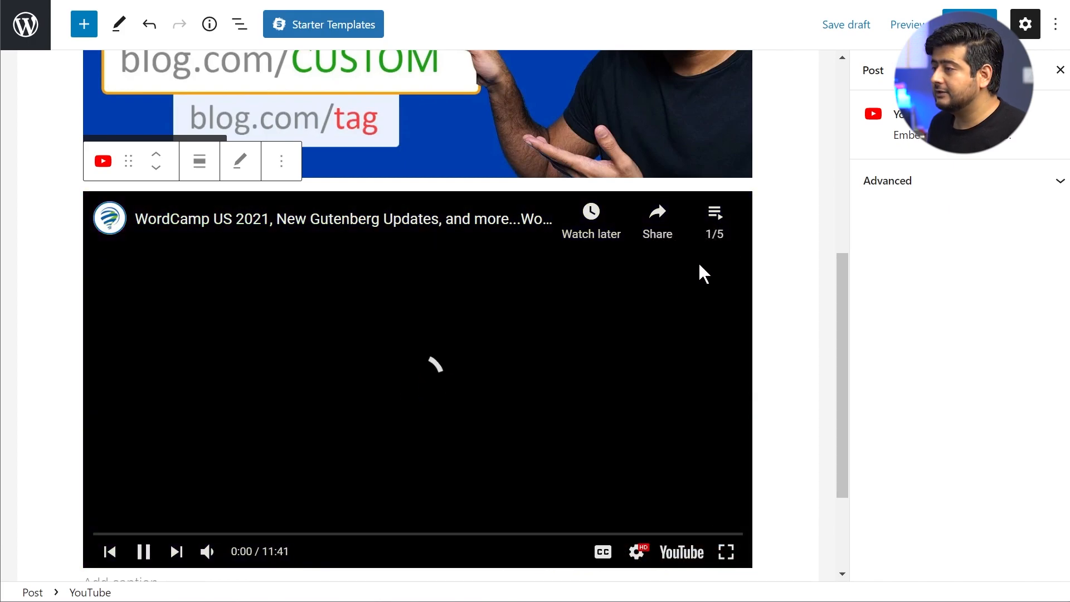
click(715, 213)
click(306, 336)
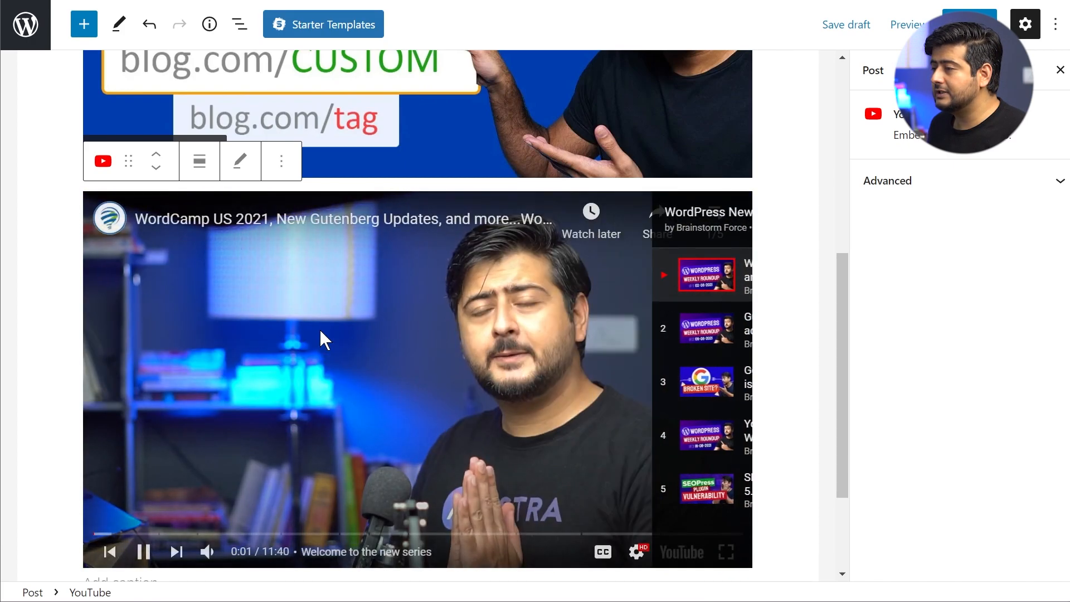
click(715, 215)
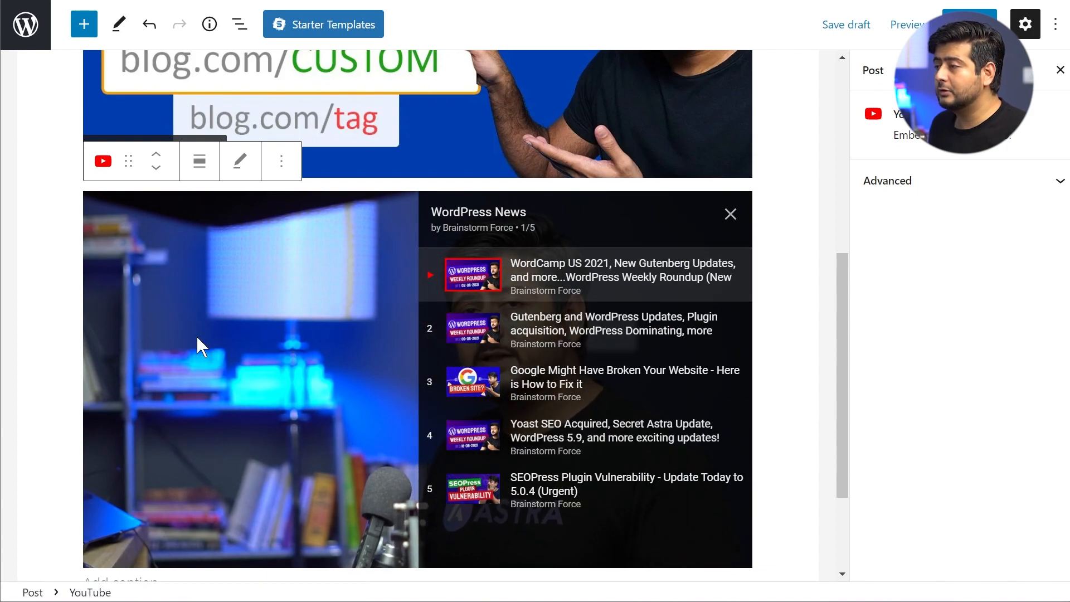
click(245, 346)
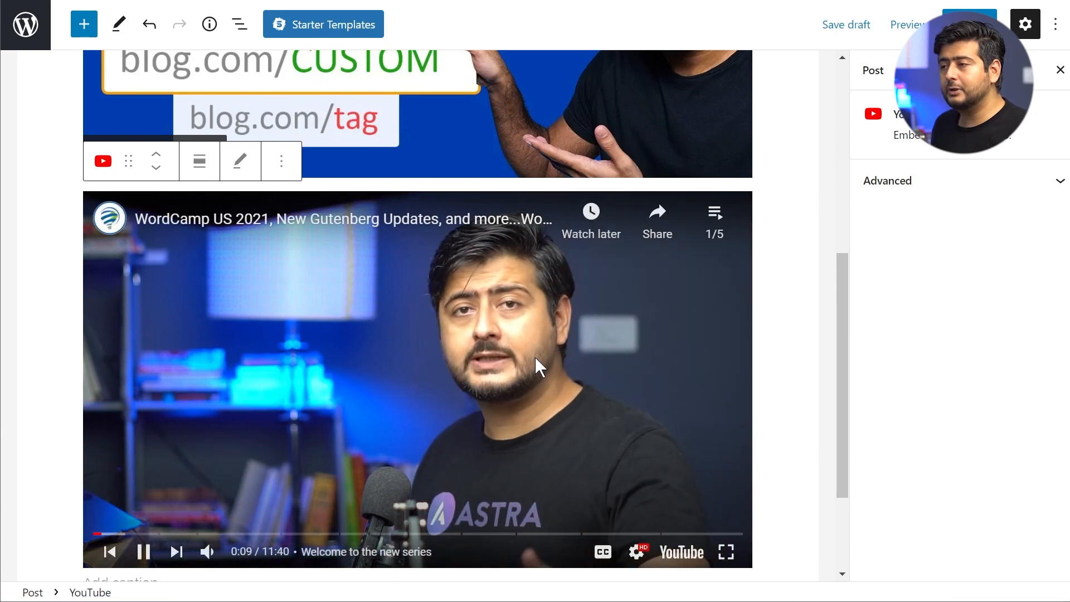
click(318, 449)
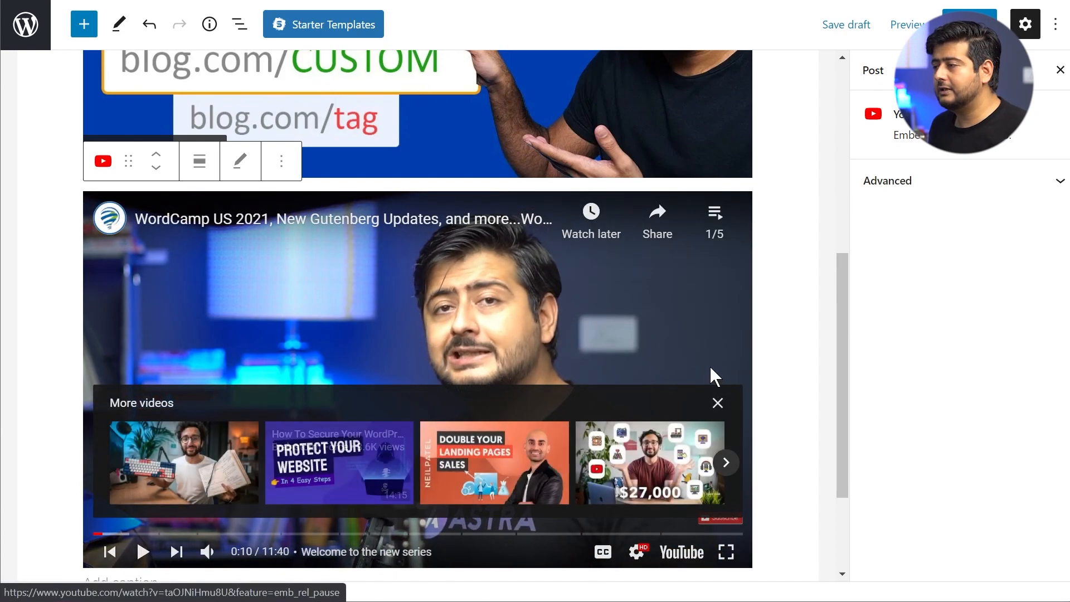
click(718, 403)
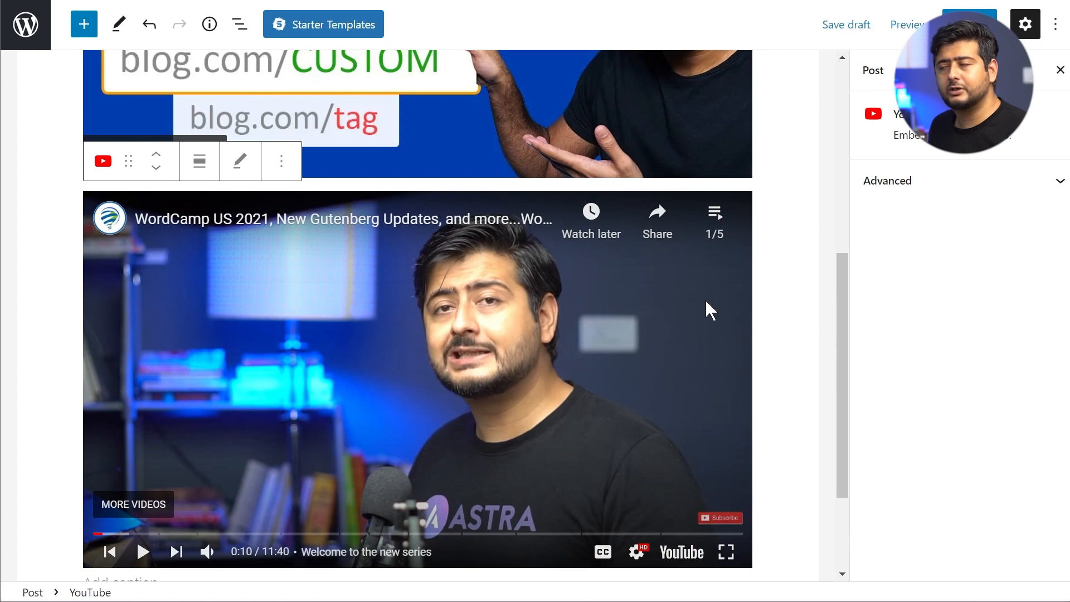
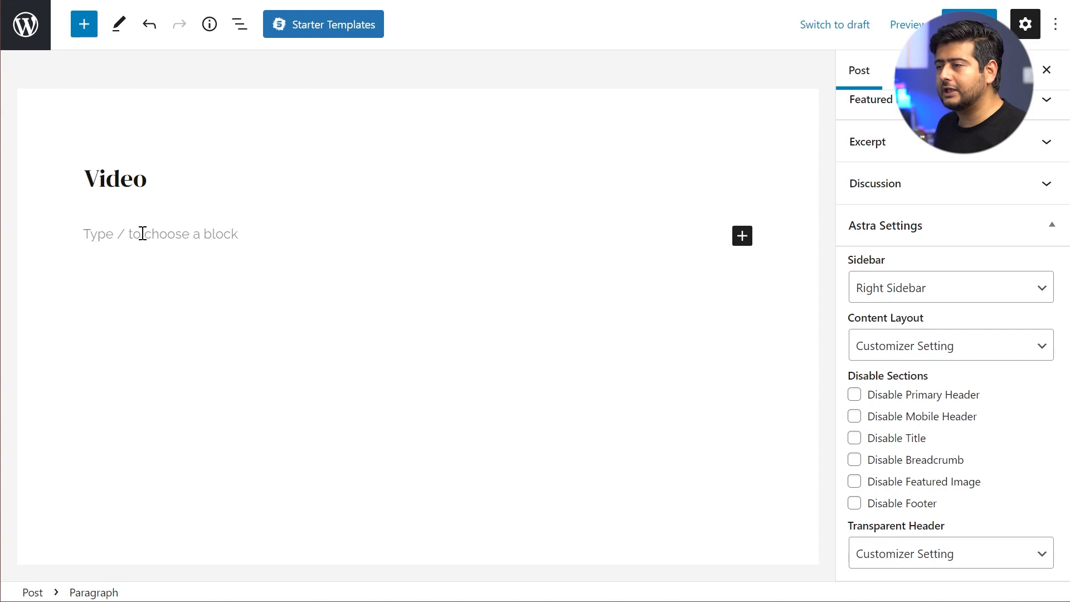
click(88, 25)
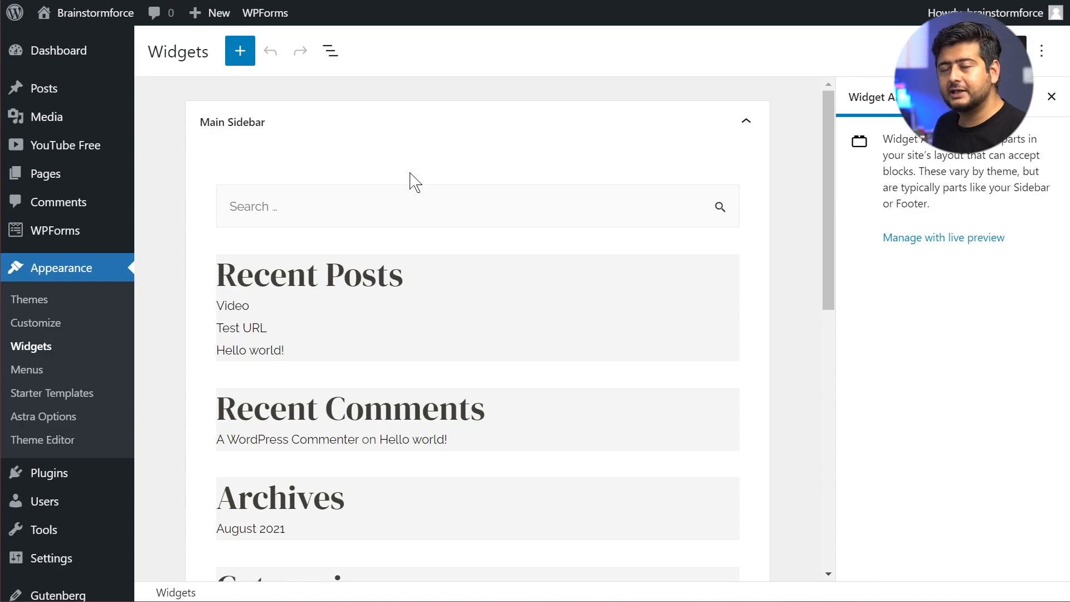
Add an Embed block to the Main Sidebar widget area and embed the copied YouTube playlist link in it.
scroll(410, 181, down, 10)
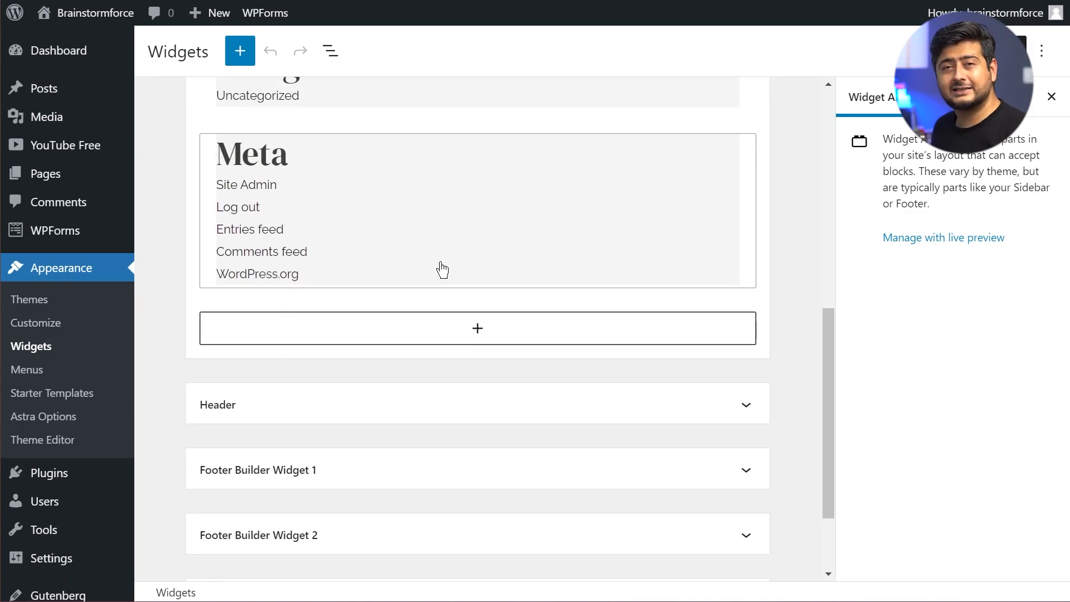
scroll(442, 270, up, 7)
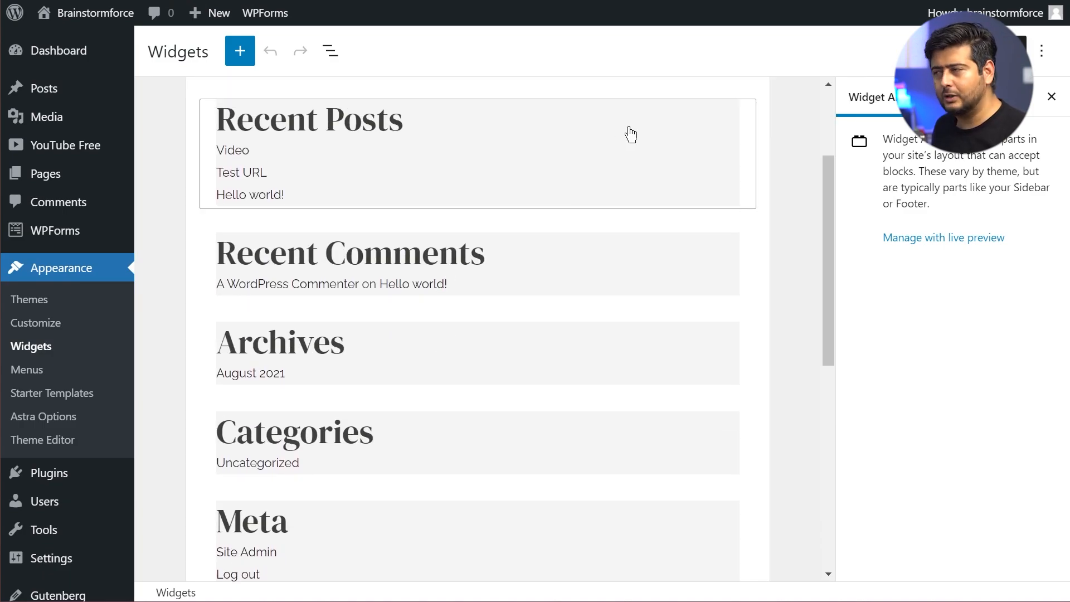
scroll(653, 165, up, 3)
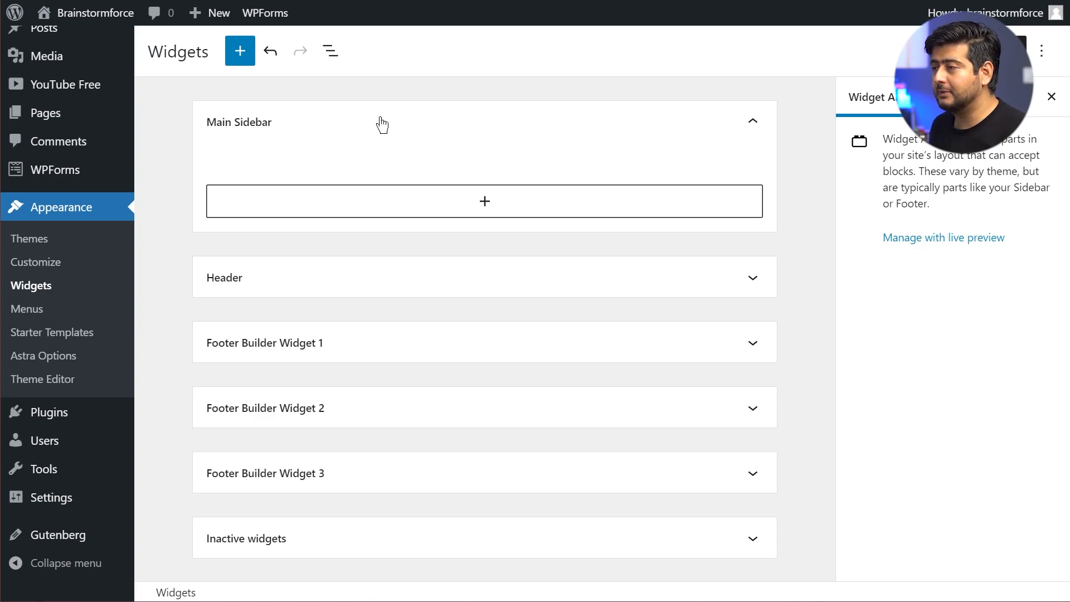
click(490, 202)
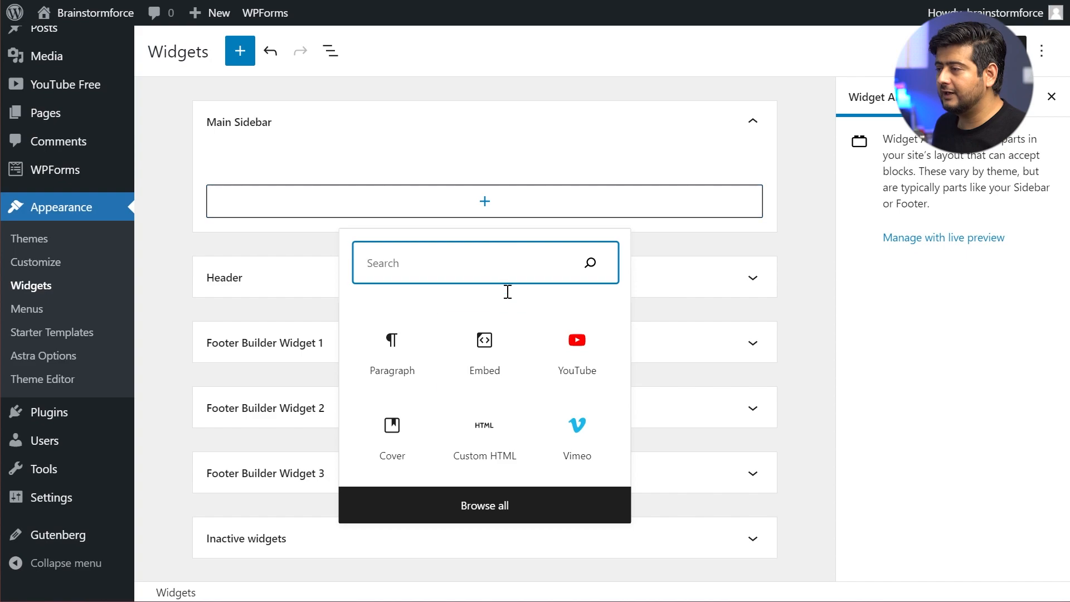
click(485, 346)
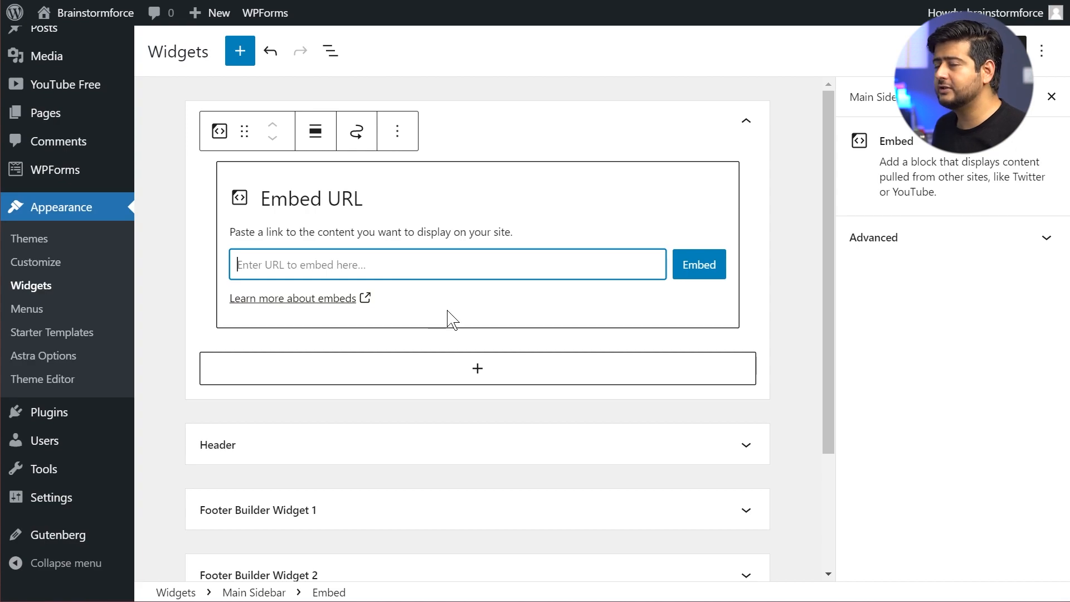
right_click(489, 269)
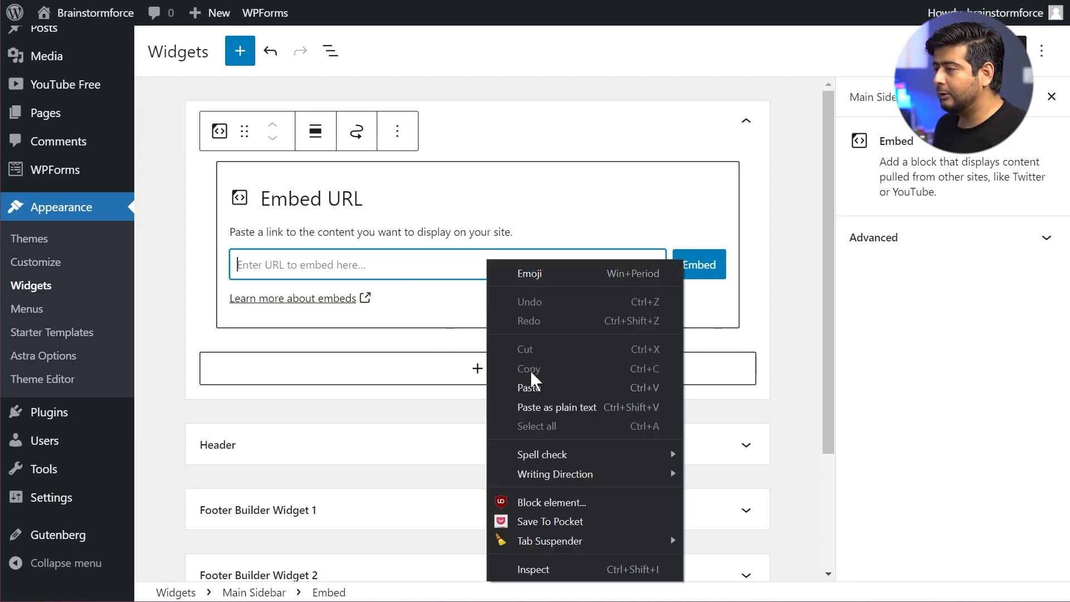
click(535, 388)
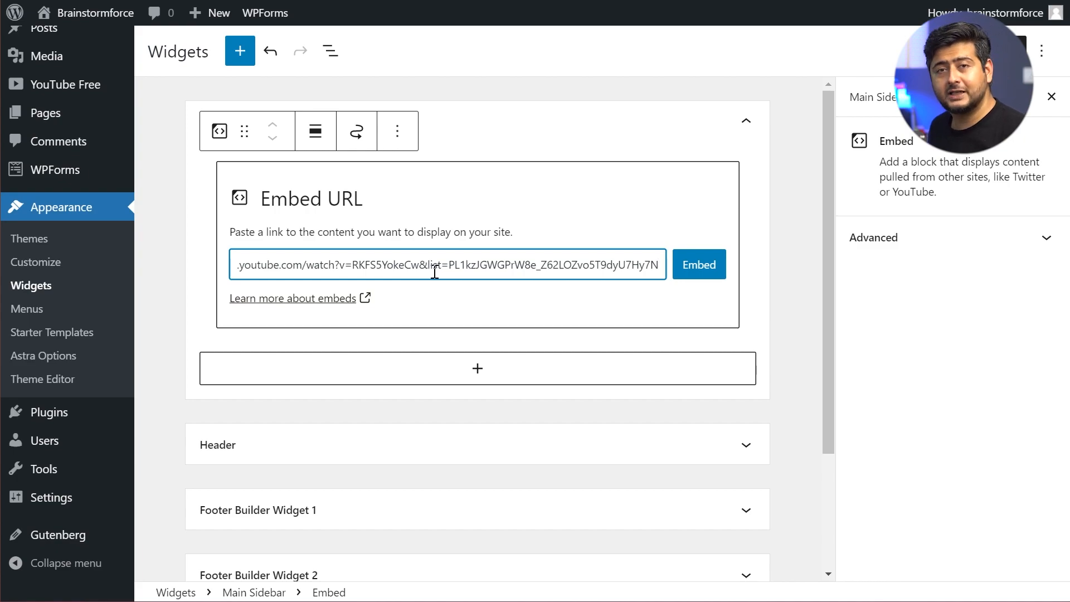
click(689, 283)
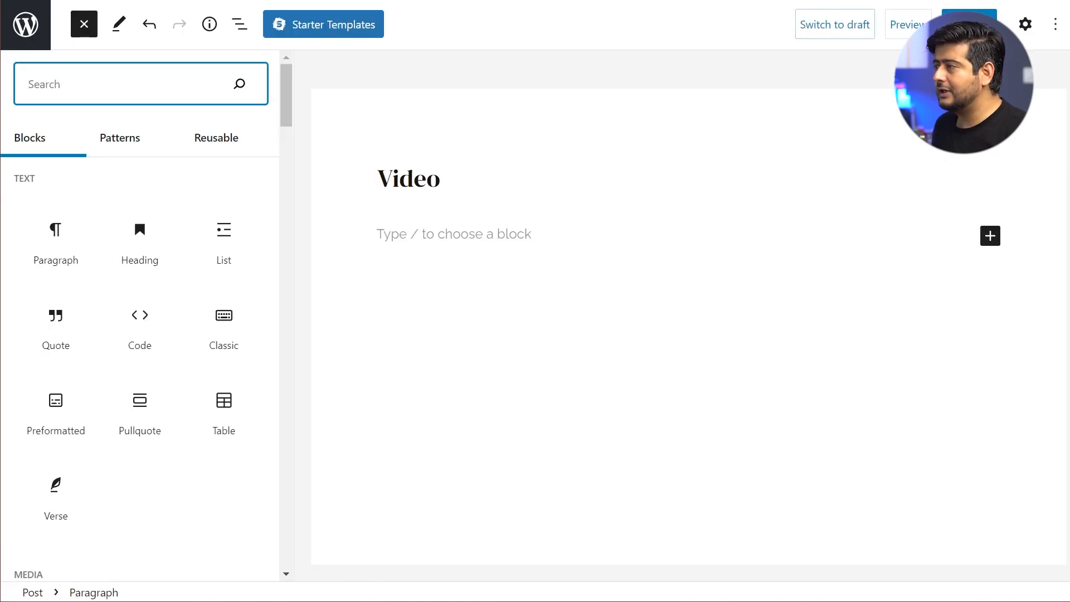
Update the Video post and view the published post in a new browser tab.
click(960, 25)
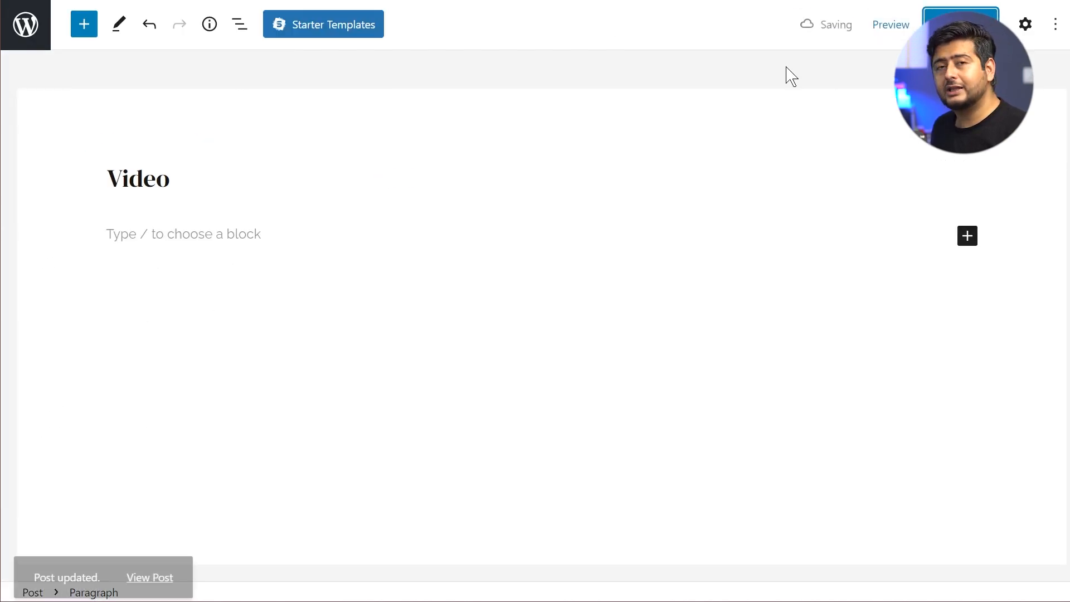
right_click(170, 538)
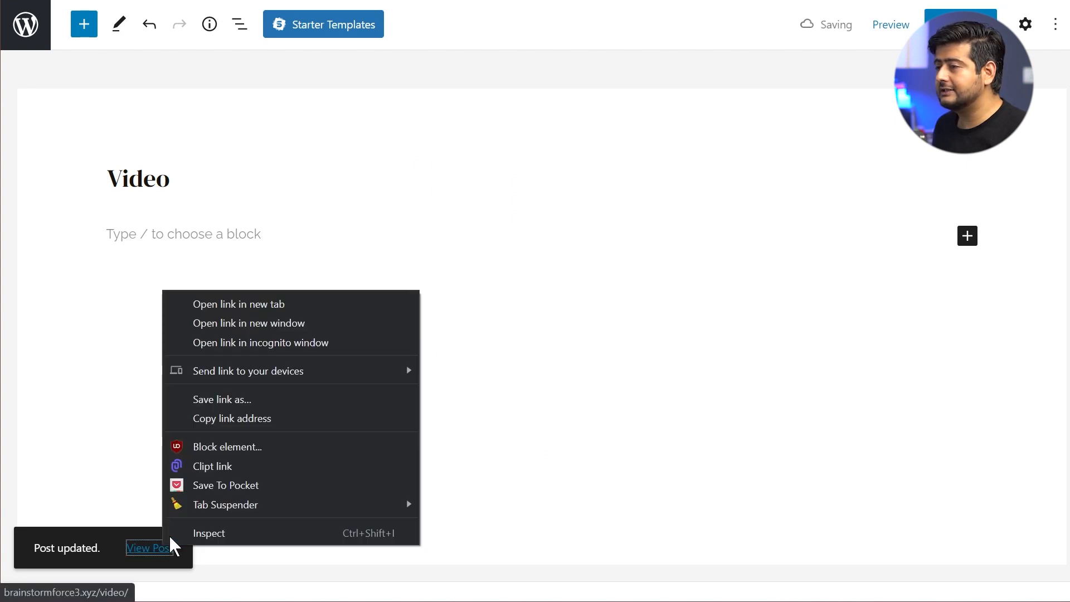
click(250, 300)
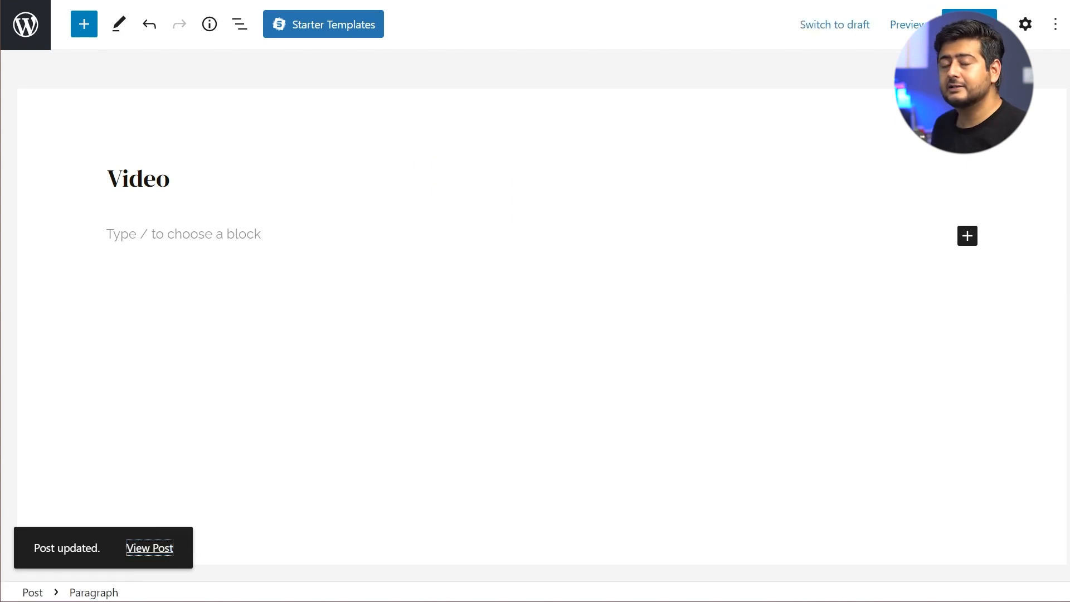
key(ctrl+Tab)
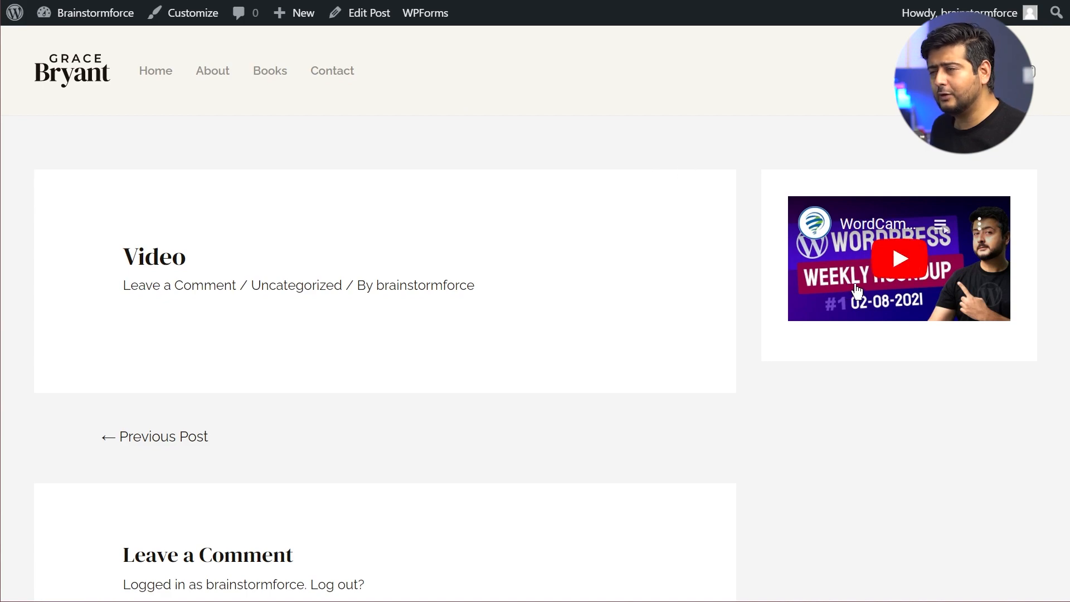
Play and pause the embedded playlist in the live post's sidebar, then look over the rest of the page.
click(900, 261)
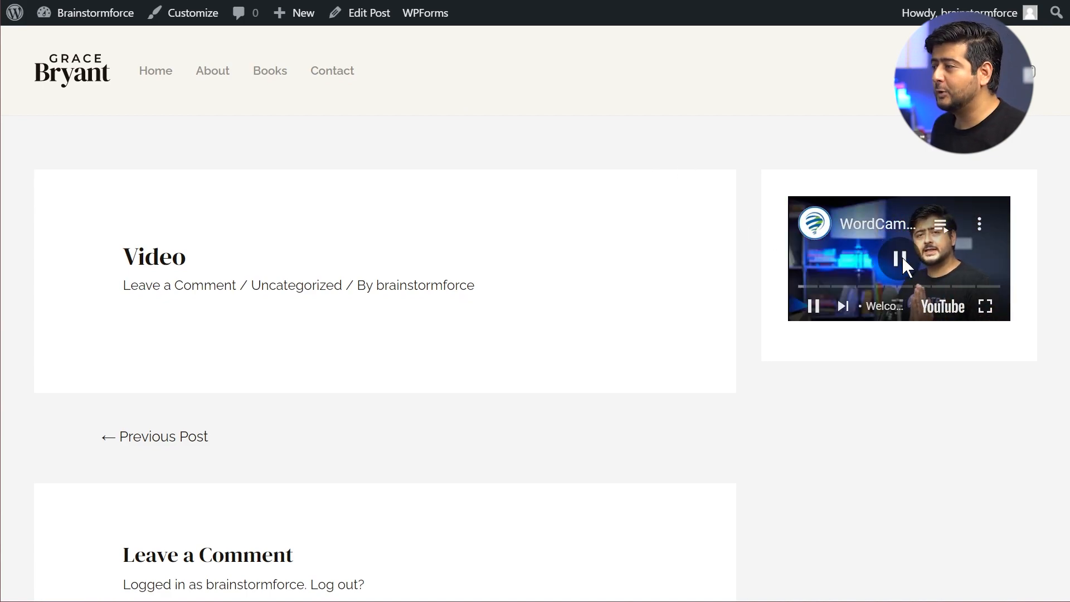
click(902, 258)
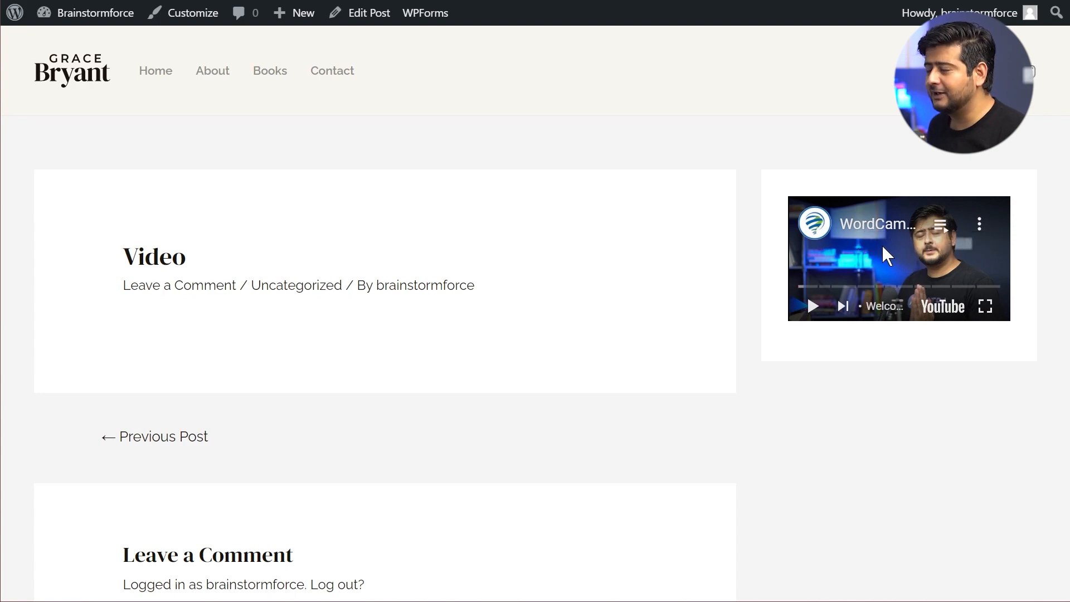
scroll(741, 220, down, 10)
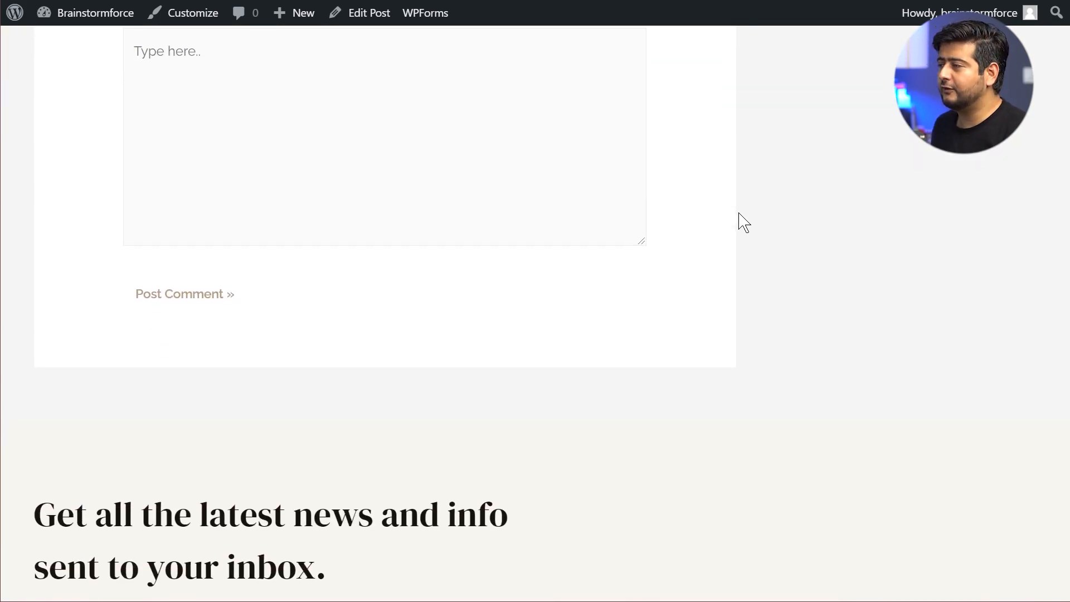
scroll(741, 220, down, 5)
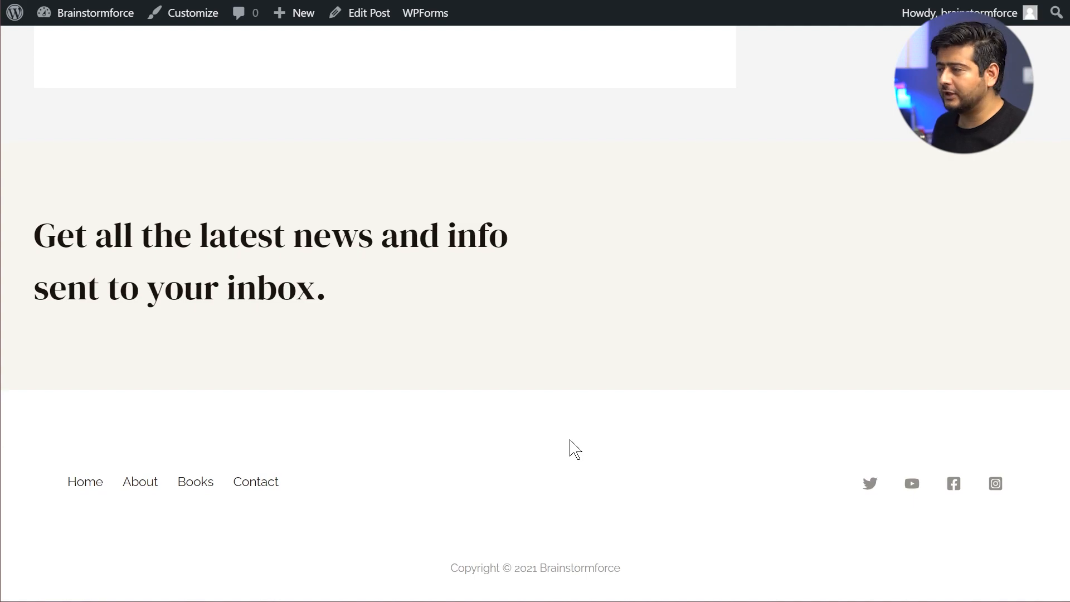
scroll(607, 390, up, 15)
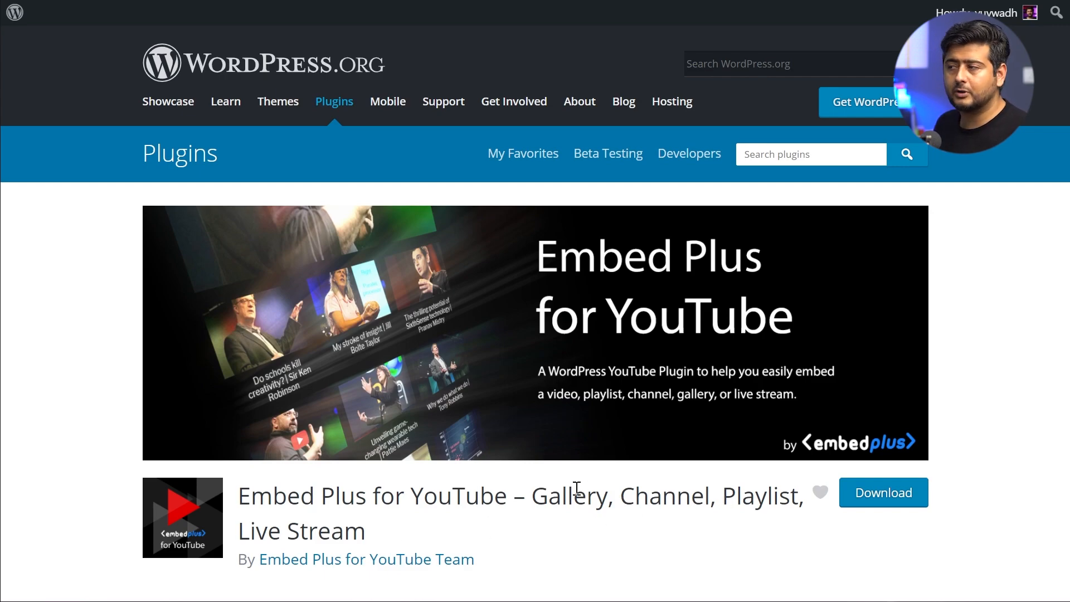
Read the feature description of the Embed Plus for YouTube plugin on its WordPress.org page.
scroll(574, 489, down, 5)
scroll(583, 392, down, 5)
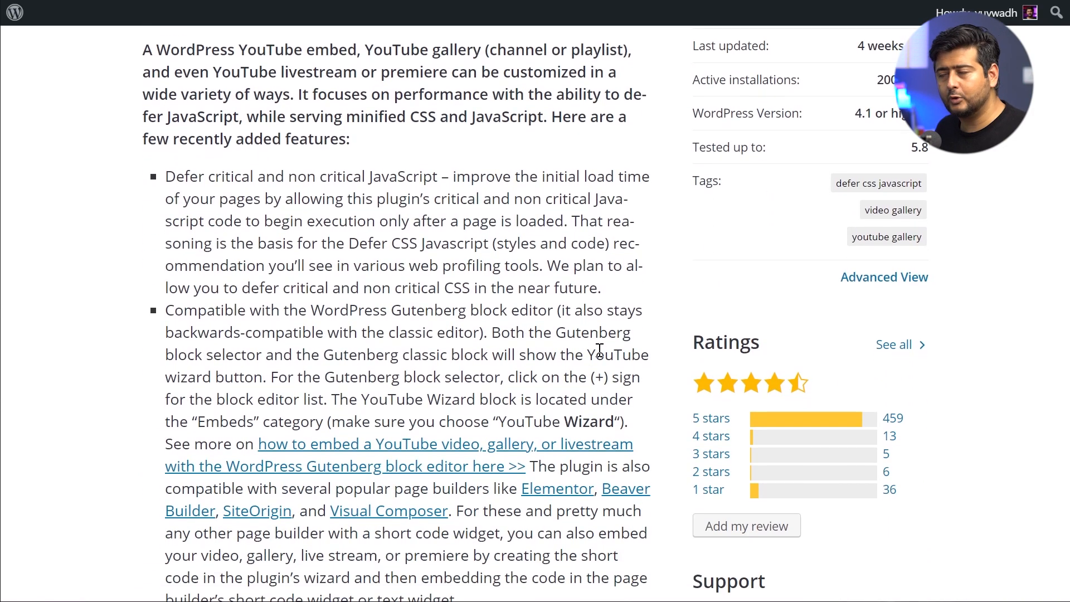
scroll(599, 349, down, 2)
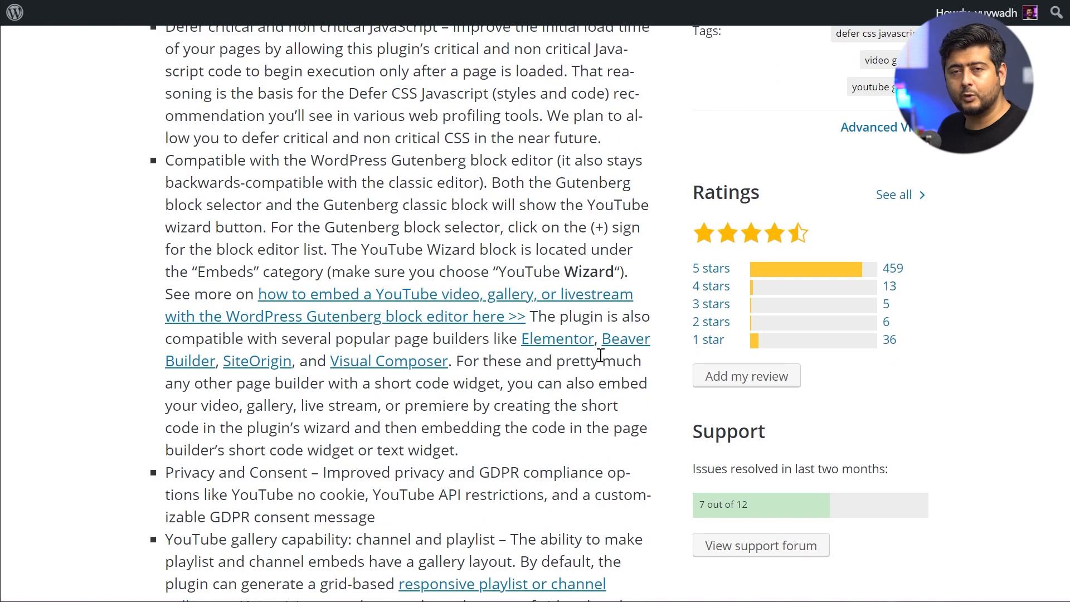
scroll(600, 355, down, 5)
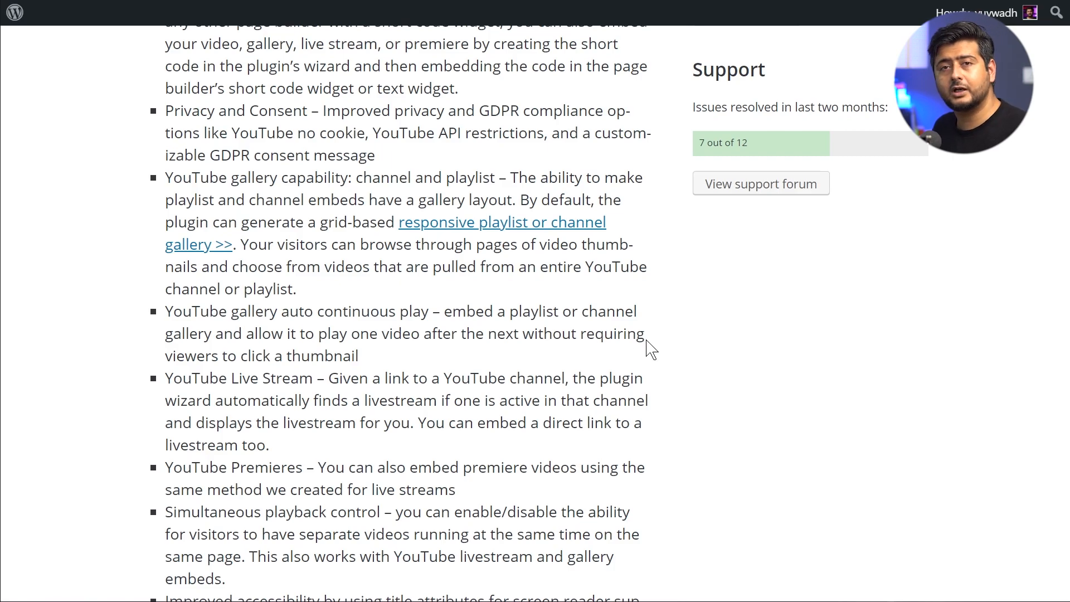
key(Home)
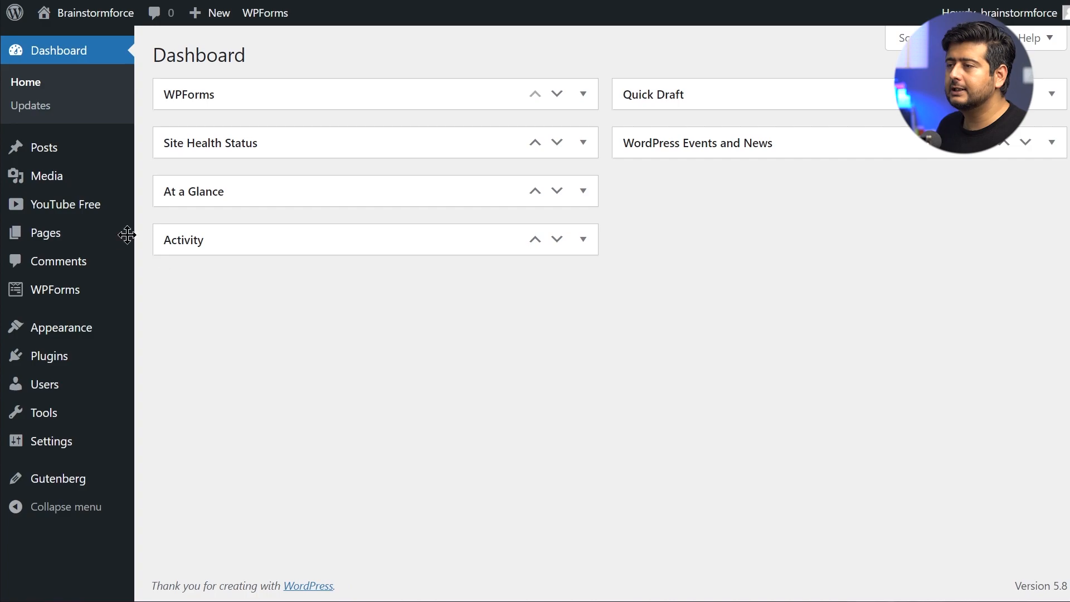
Turn off Hide Quick Setup Guide in the YouTube Free plugin's default settings and save the changes.
click(94, 218)
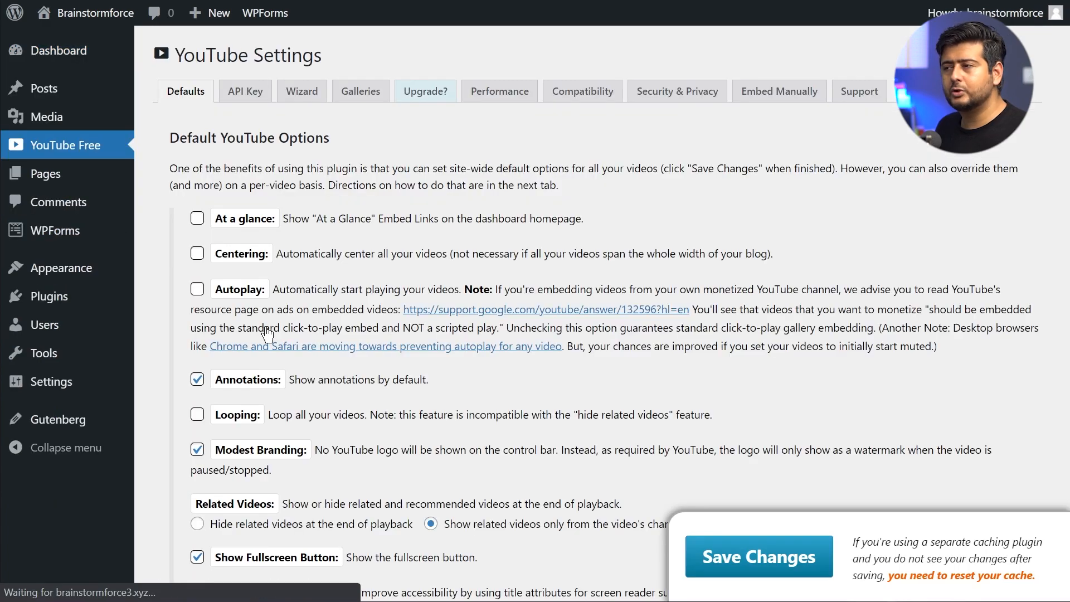
scroll(379, 288, down, 8)
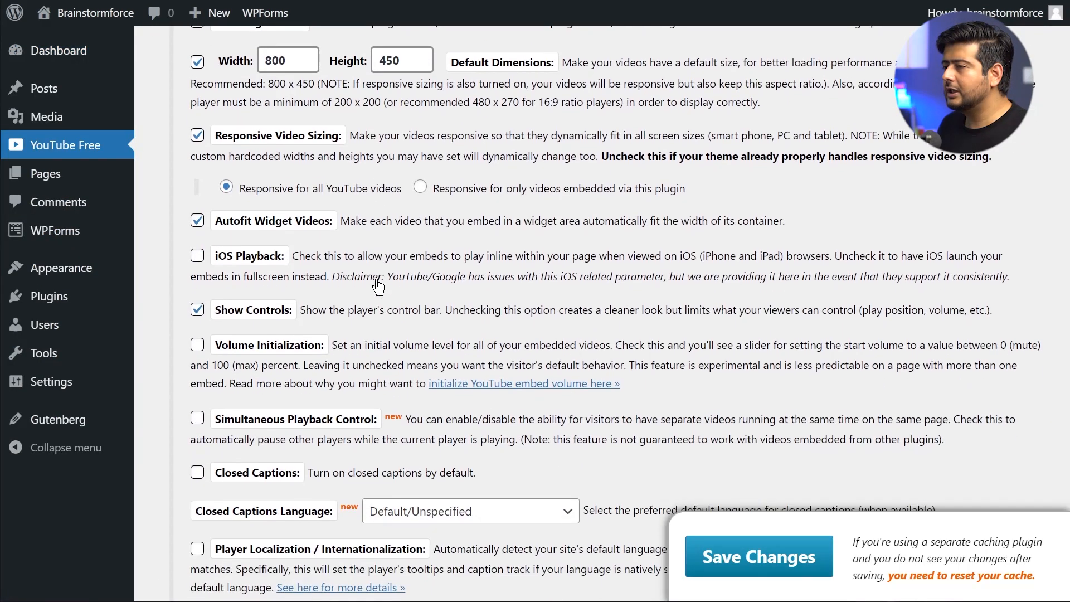
scroll(398, 286, down, 5)
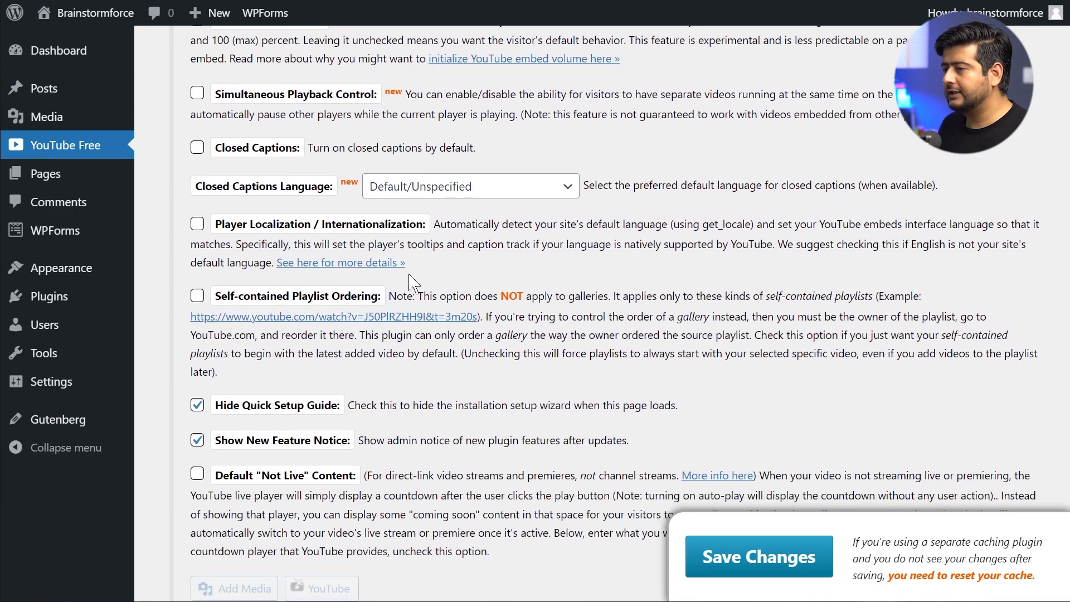
click(270, 409)
scroll(394, 375, down, 6)
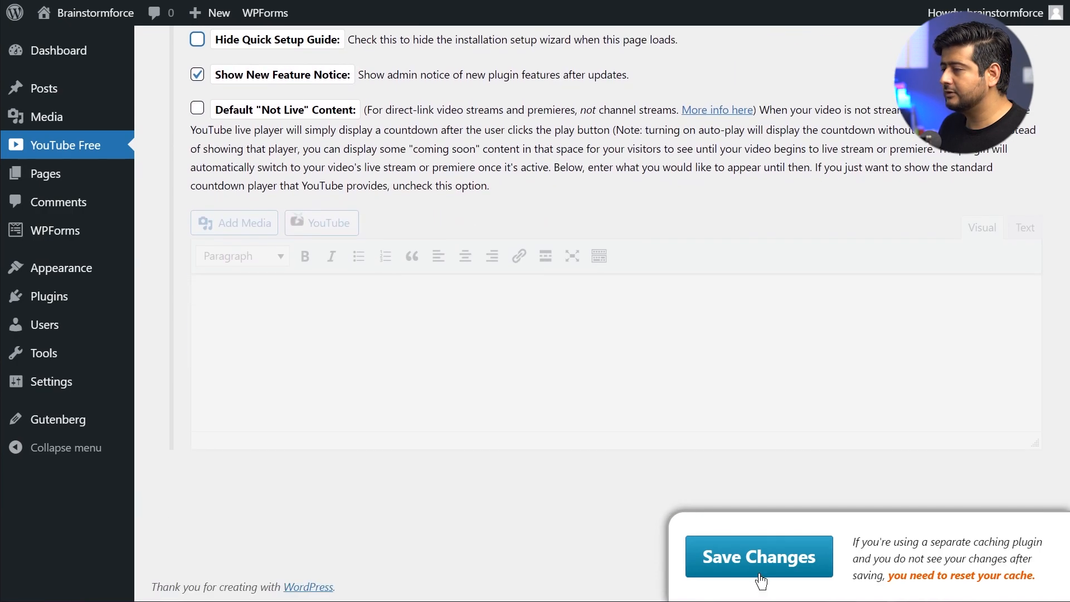
click(746, 557)
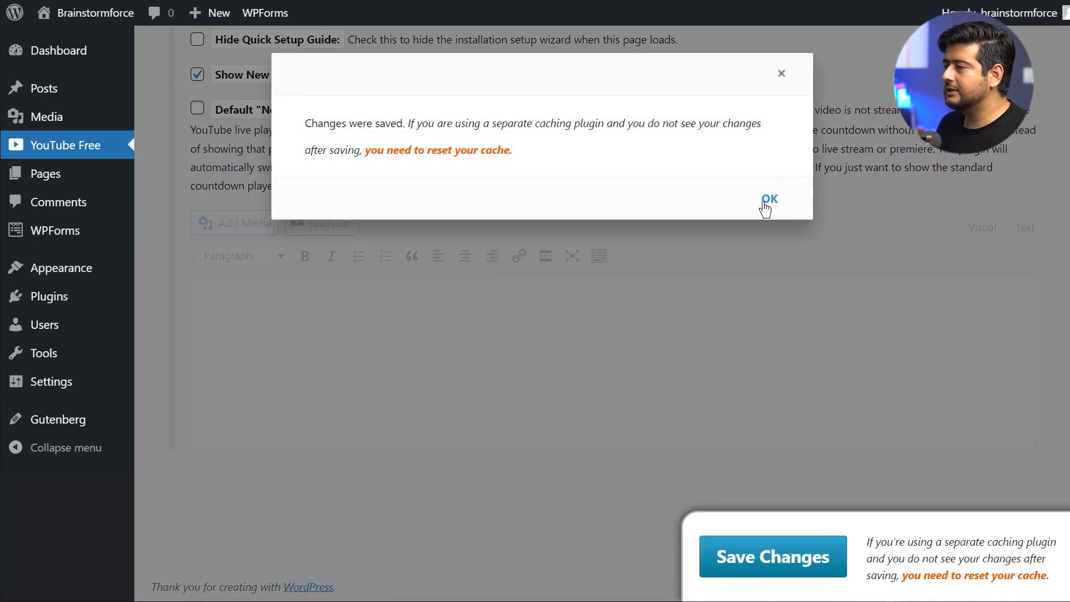
click(765, 201)
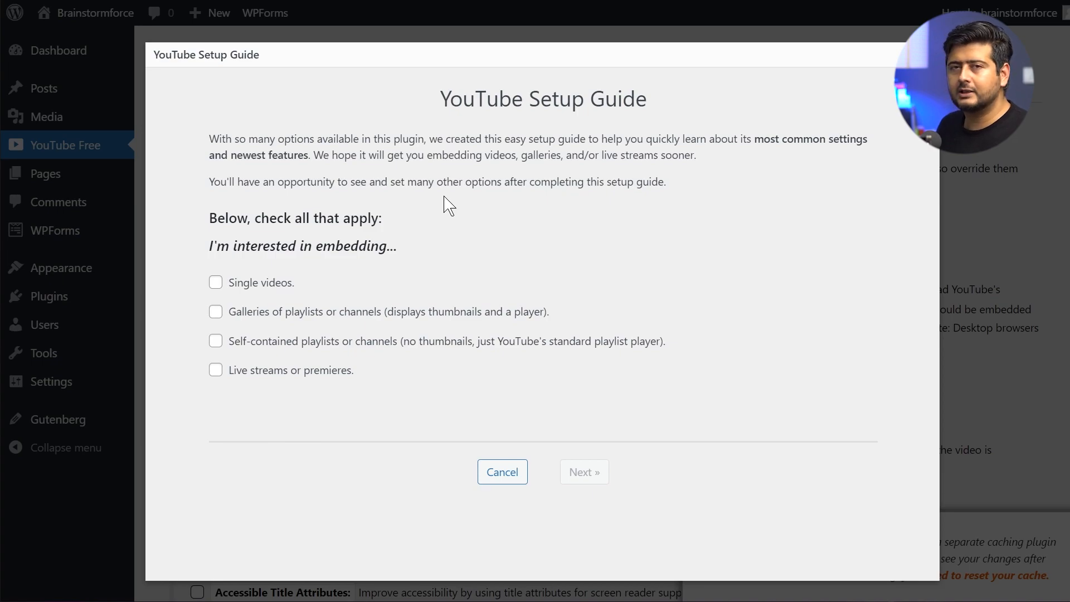
Select single videos, galleries, self-contained playlists or channels, and live streams or premieres in the YouTube Setup Guide, and continue.
mouse_move(270, 288)
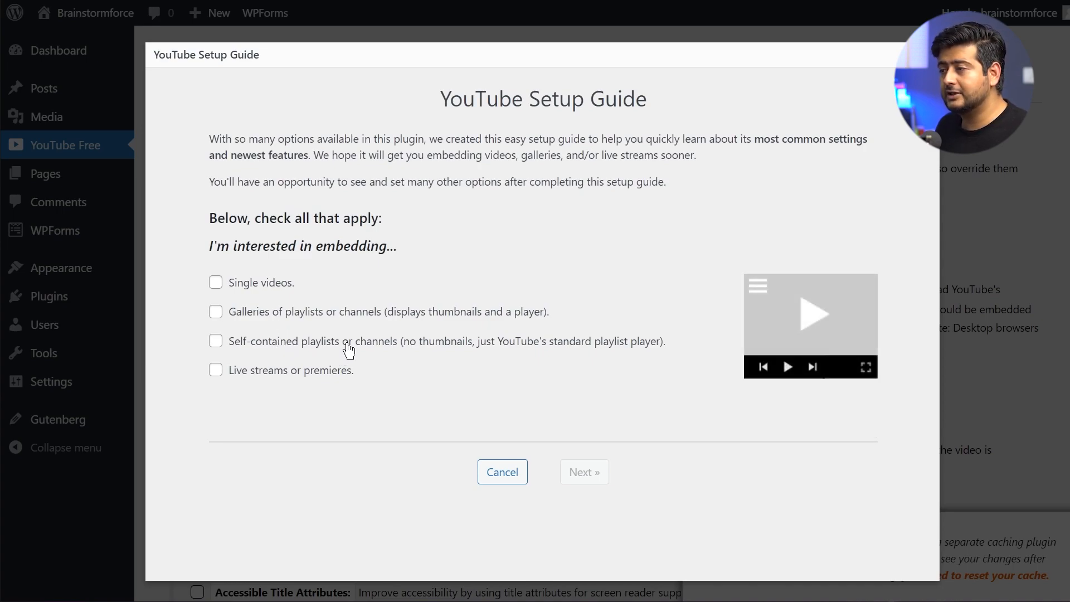
click(263, 290)
click(261, 313)
click(262, 342)
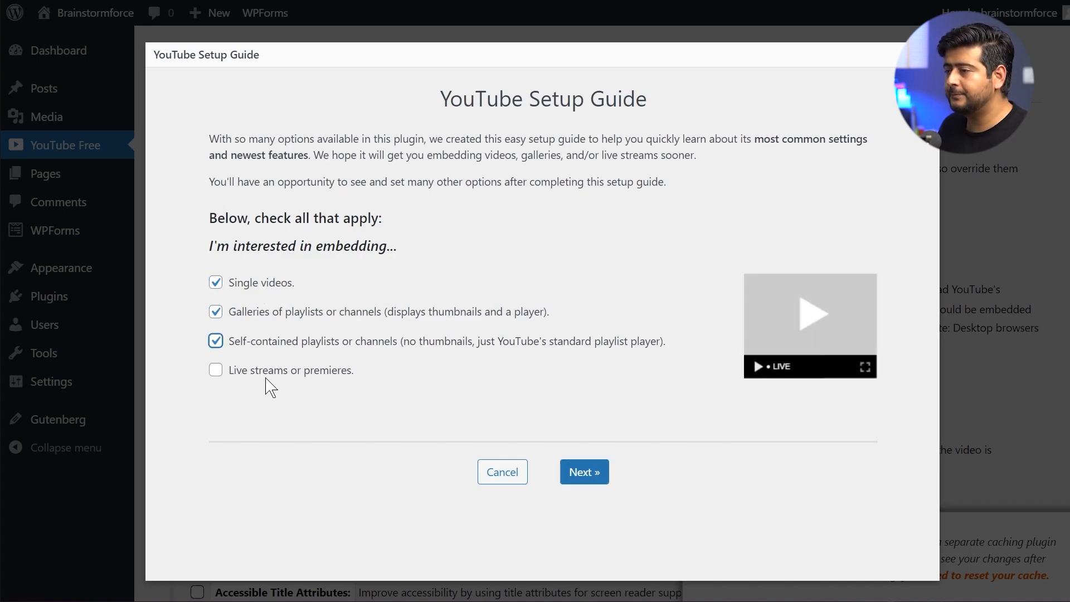
click(306, 371)
click(566, 479)
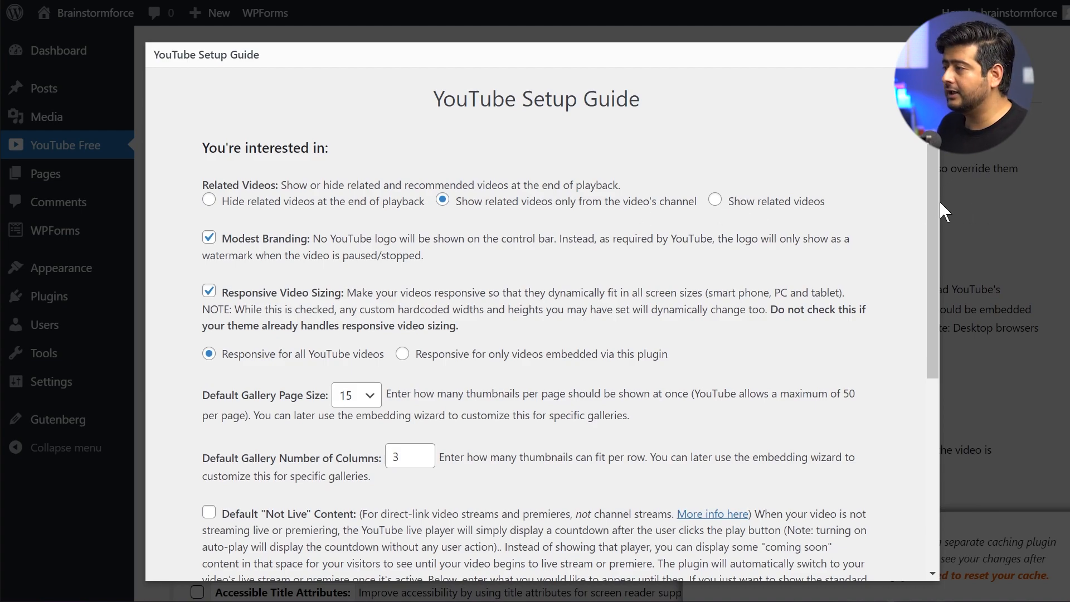
Save the setup guide's video and gallery options as they are and postpone entering the YouTube API key.
scroll(934, 212, down, 1)
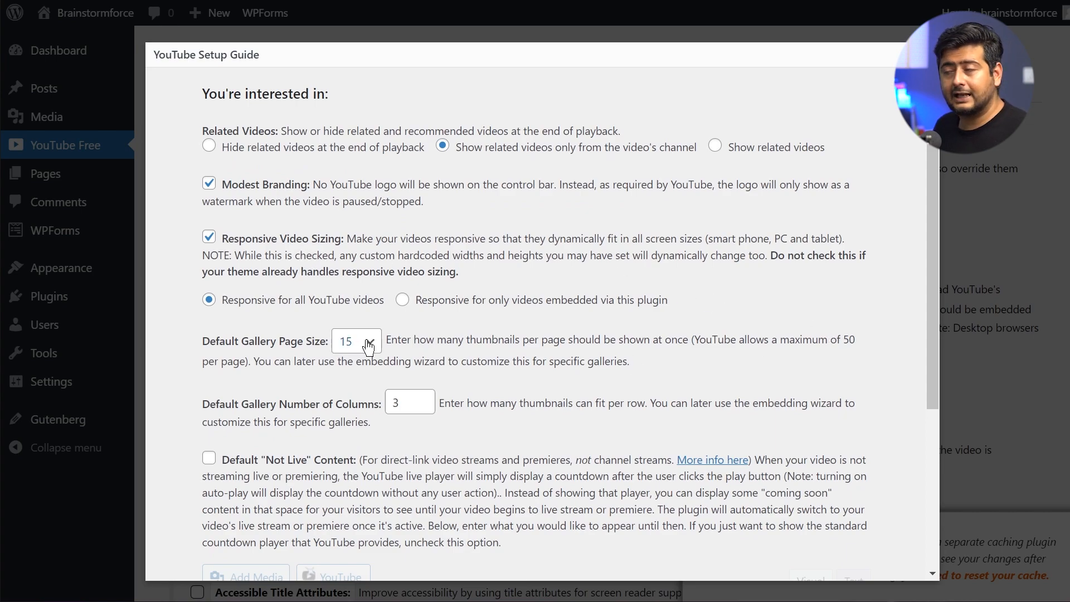
drag(936, 337, 927, 482)
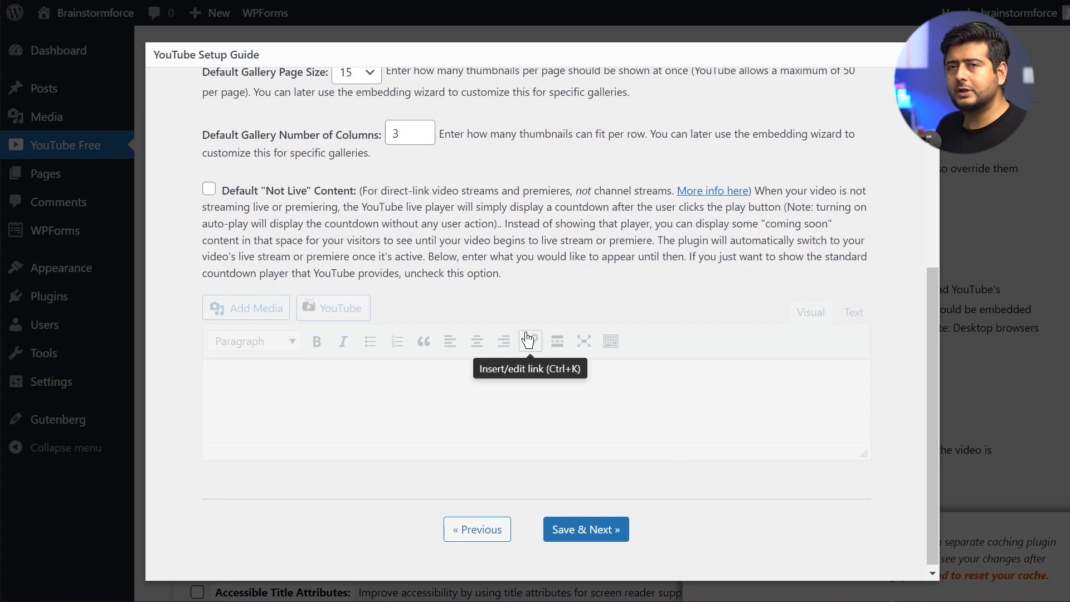
mouse_move(928, 387)
mouse_down()
mouse_move(922, 268)
mouse_move(936, 387)
mouse_up()
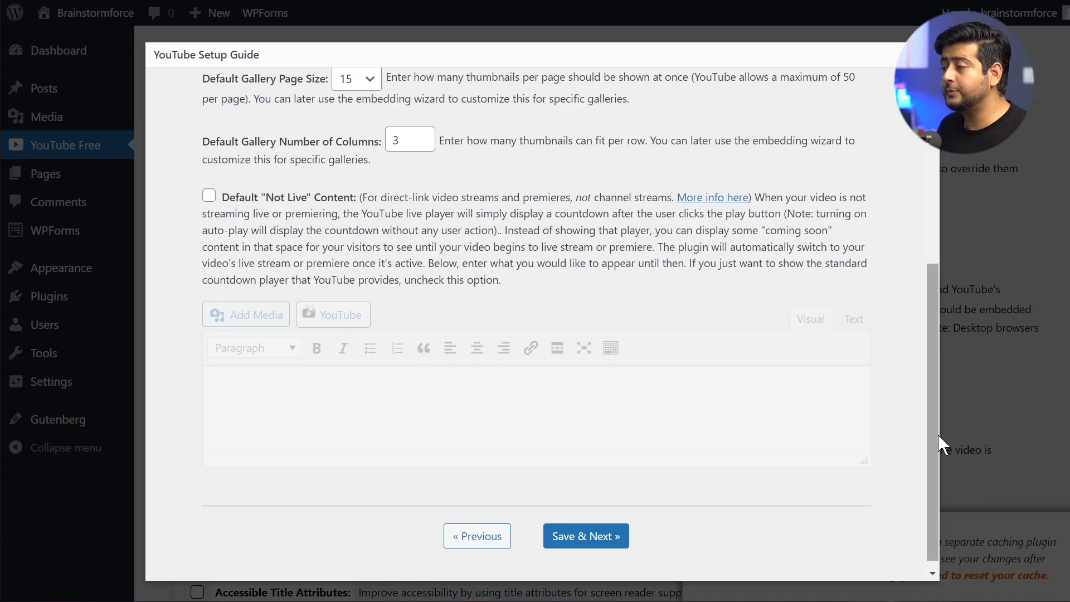
click(618, 538)
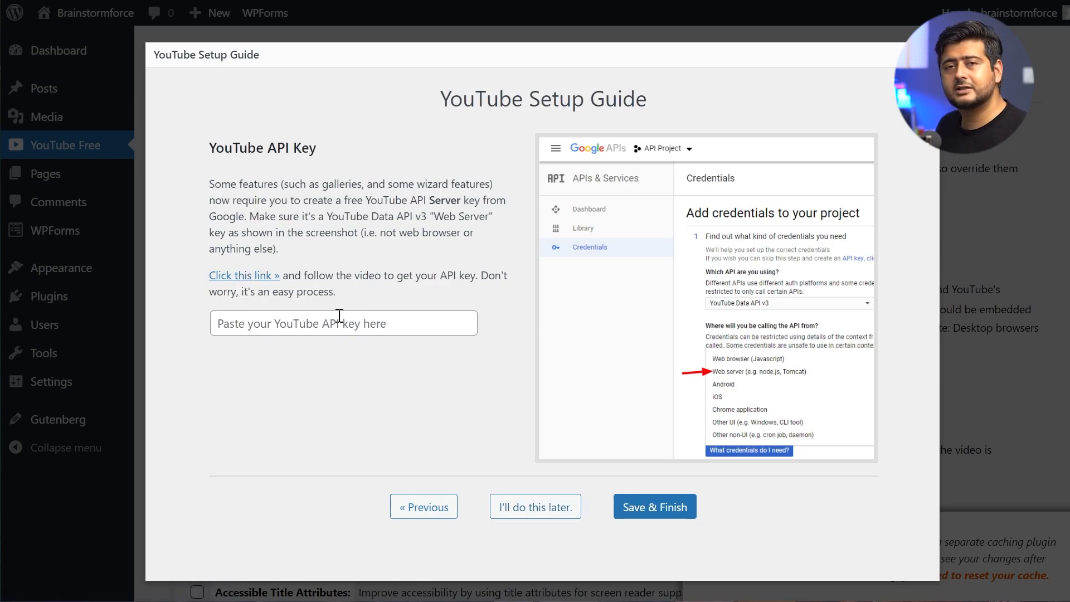
click(511, 507)
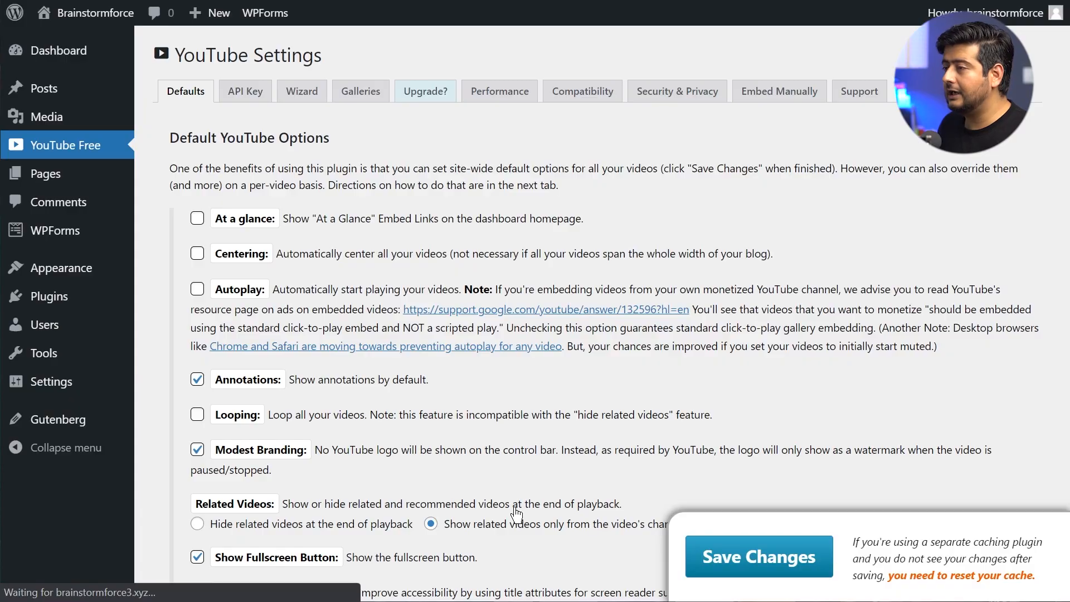
Review the plugin's Default YouTube Options, from playback and branding through sizing, captions and playlist ordering to the "Not Live" content.
scroll(518, 201, down, 10)
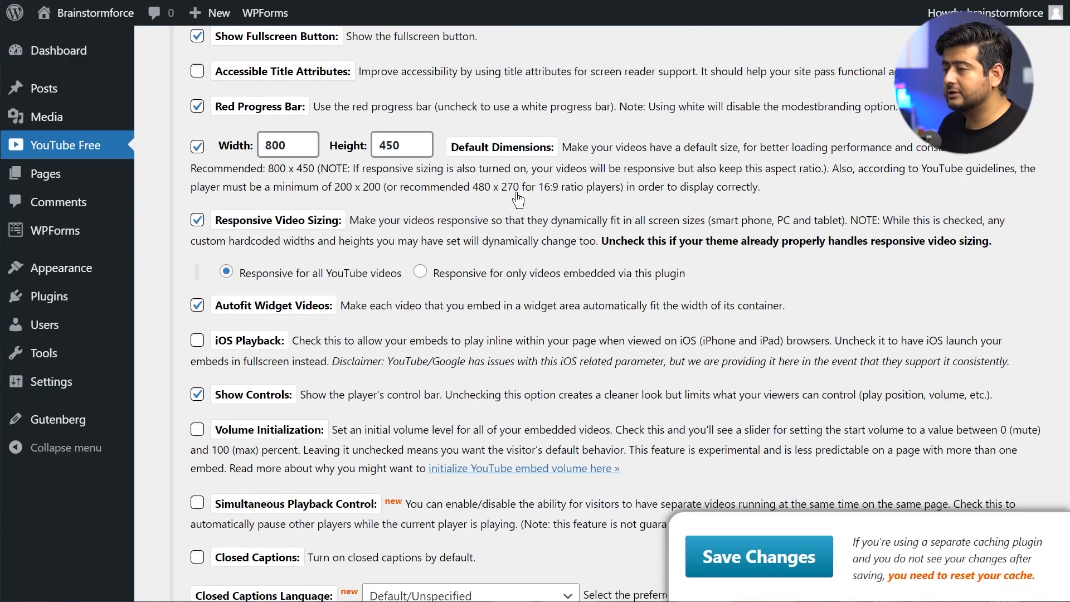
scroll(518, 201, down, 5)
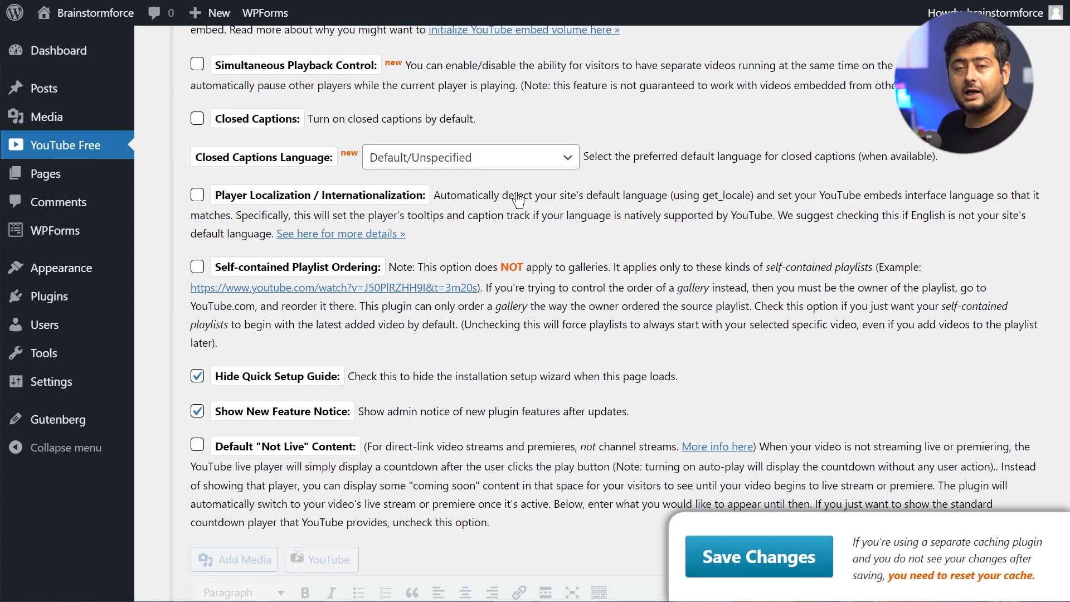
scroll(517, 199, down, 5)
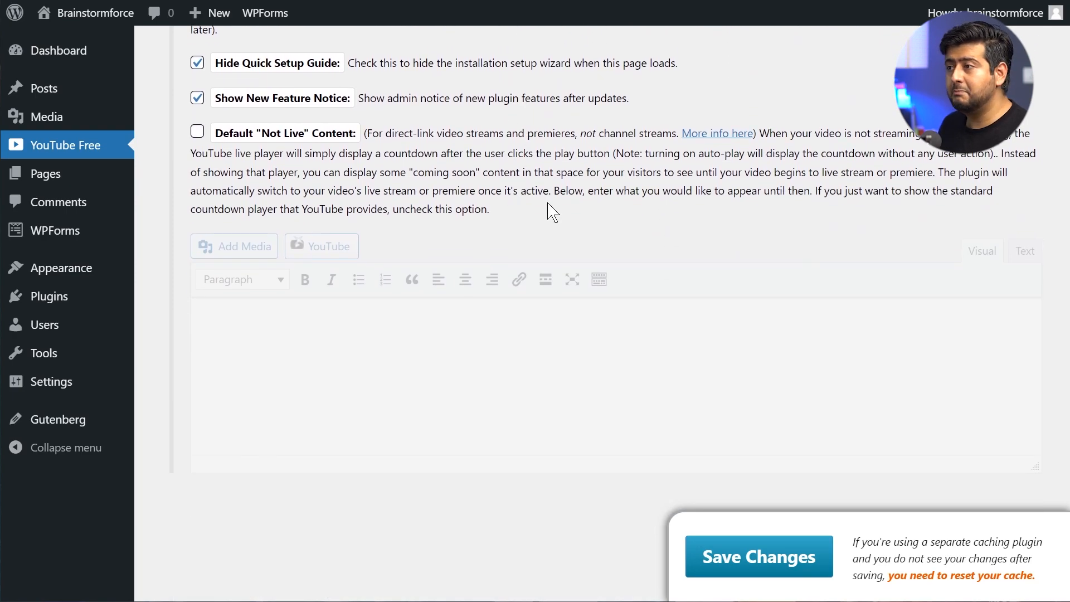
scroll(585, 212, up, 10)
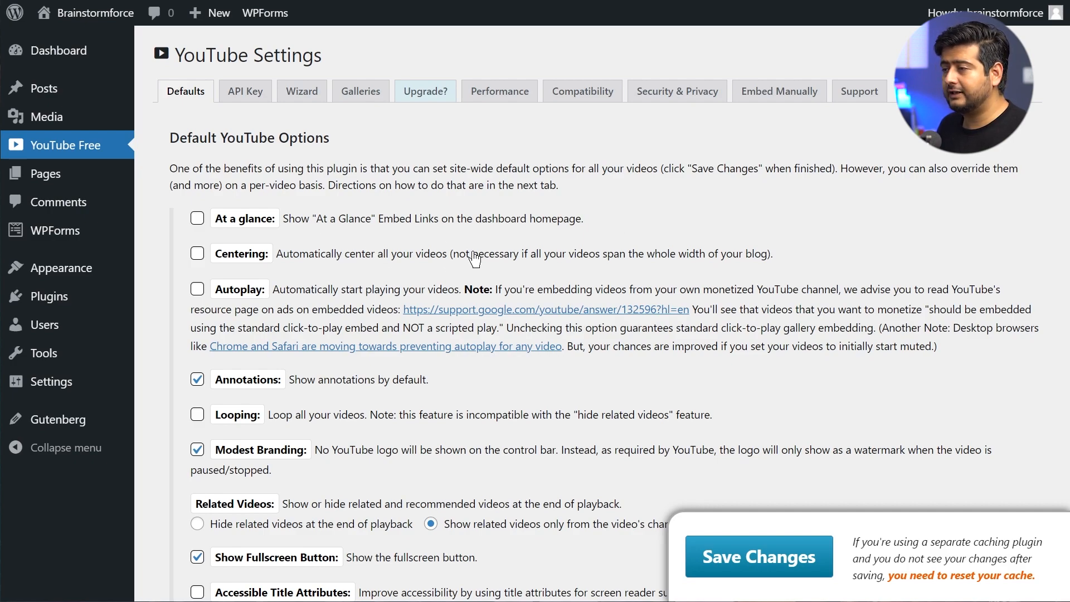
scroll(351, 258, down, 3)
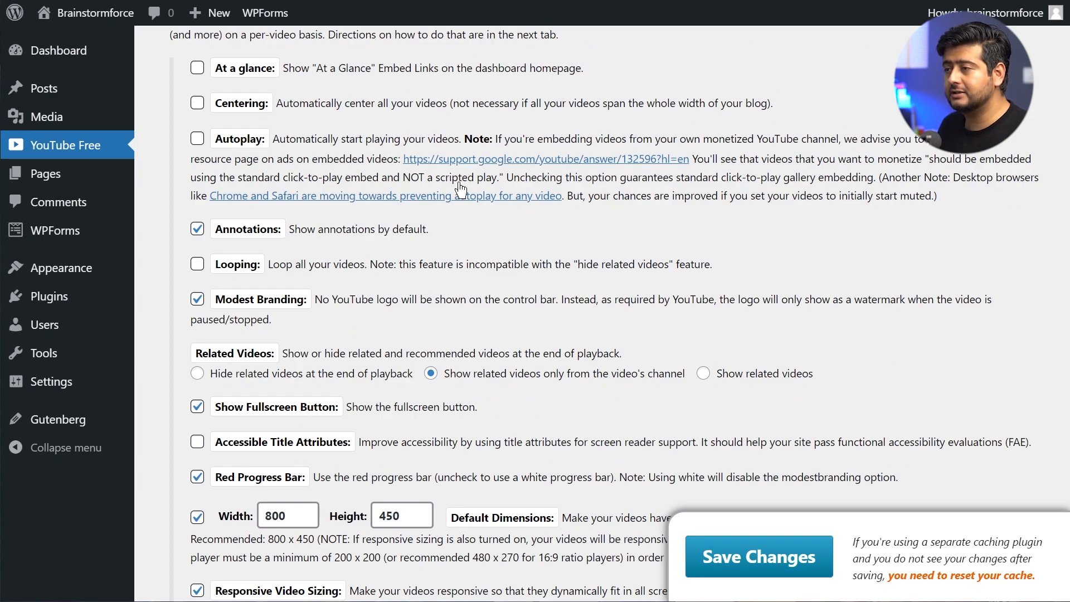
scroll(340, 147, down, 3)
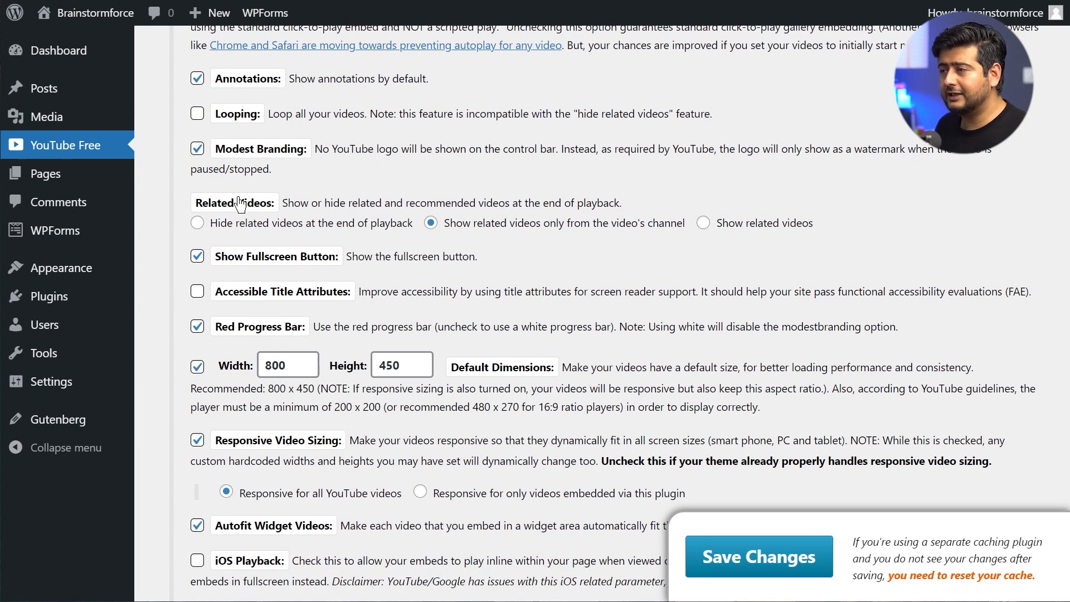
scroll(482, 134, down, 3)
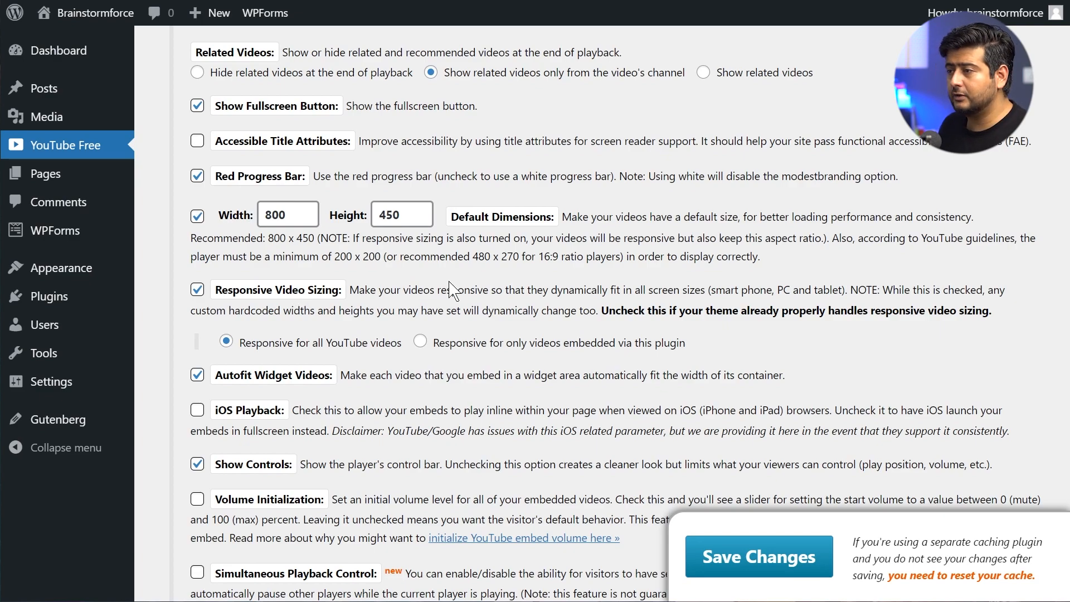
scroll(454, 292, down, 3)
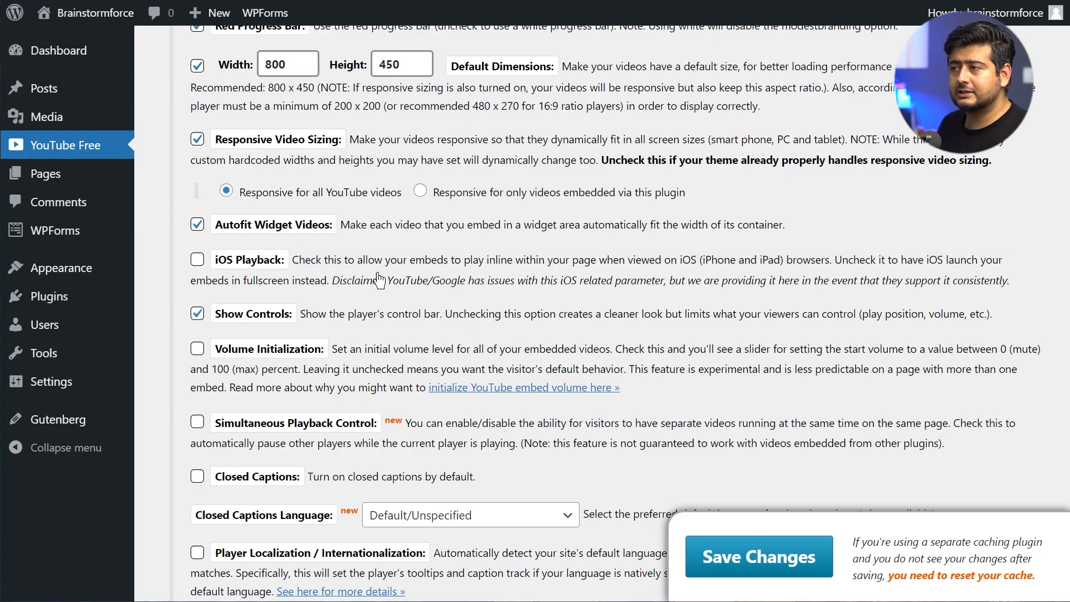
scroll(426, 219, down, 7)
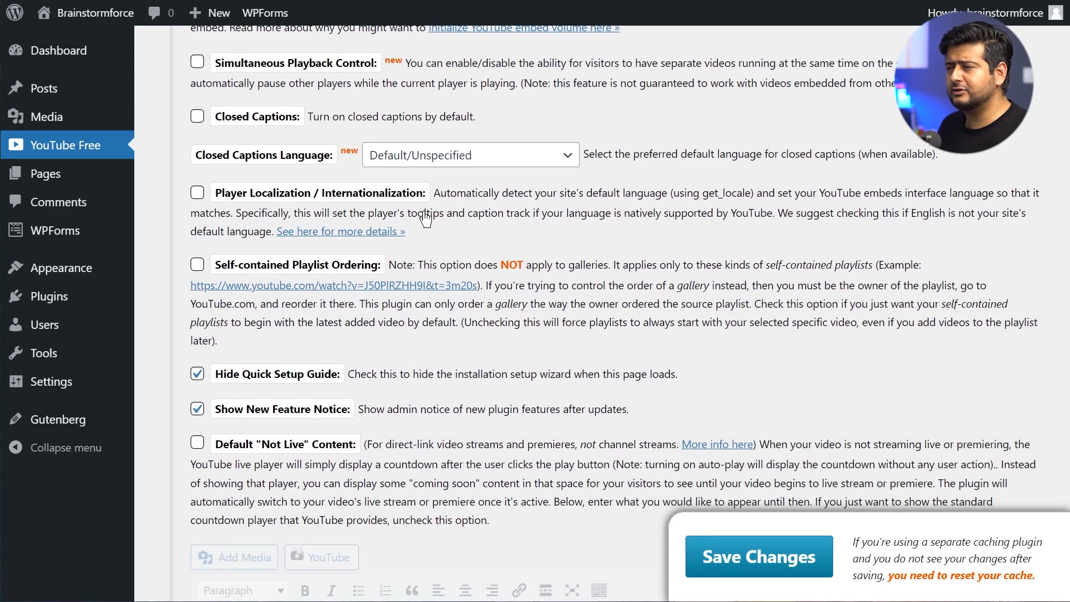
scroll(427, 220, down, 6)
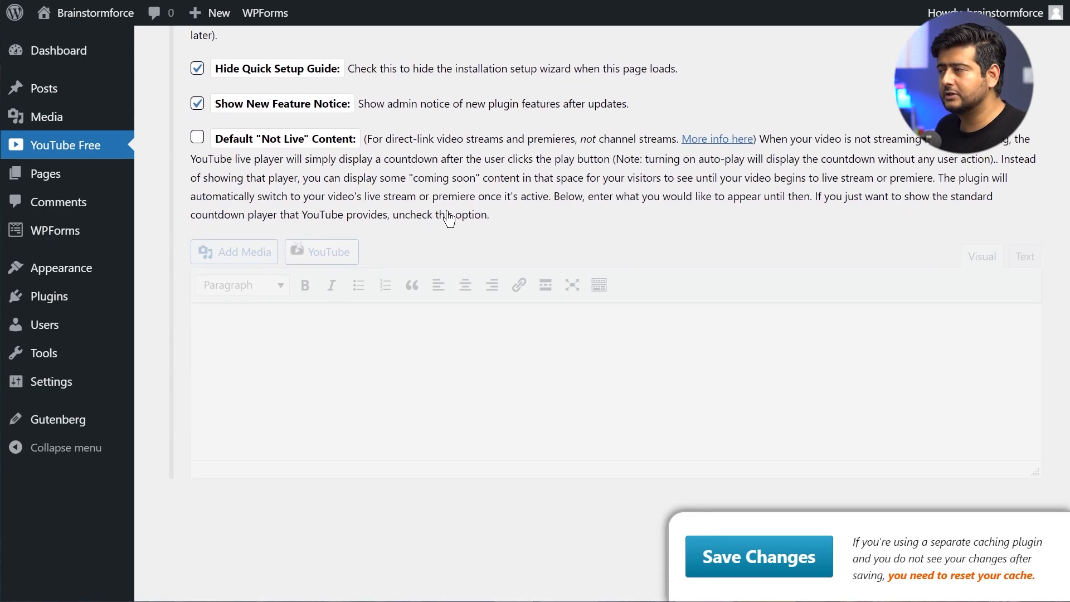
scroll(536, 222, up, 12)
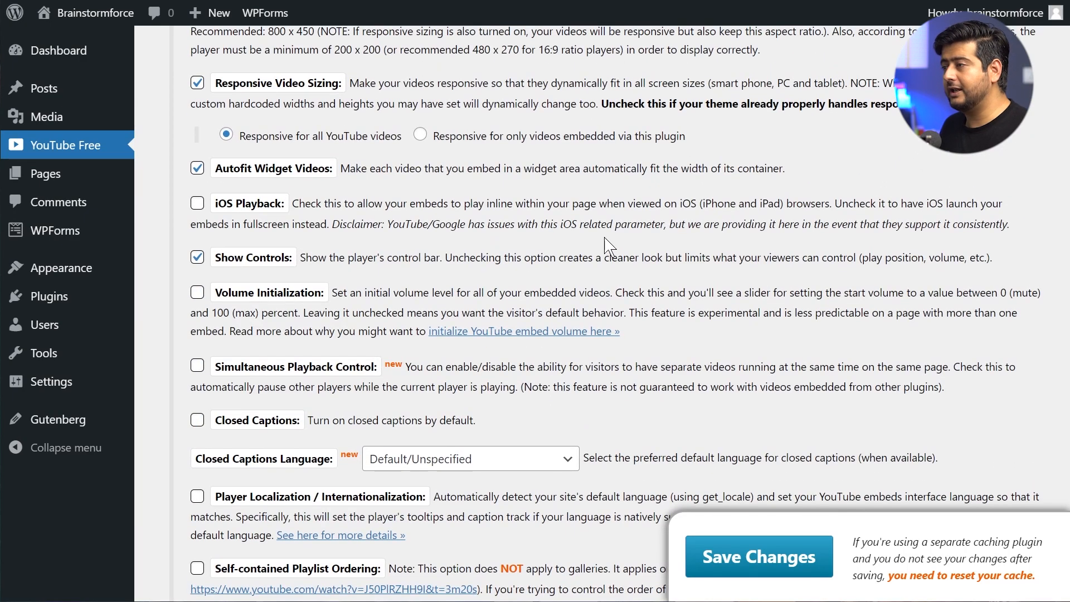
scroll(555, 236, up, 3)
scroll(554, 237, up, 9)
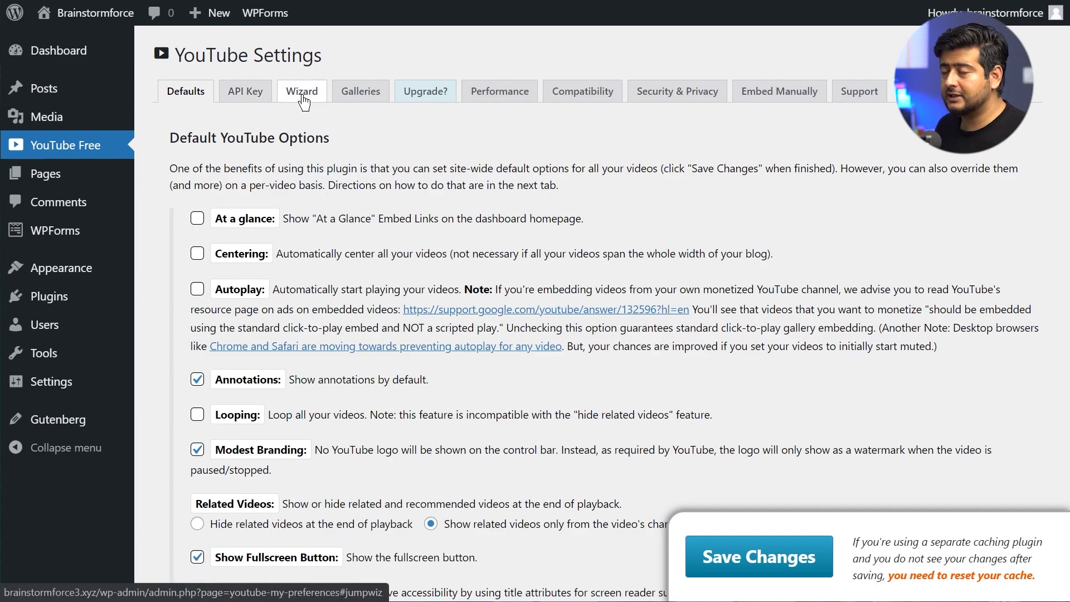
Review the plugin's Gallery Settings and Directions, from page size and columns through pagination, subscribe button and thumbnail options to the gallery wizard directions.
click(356, 102)
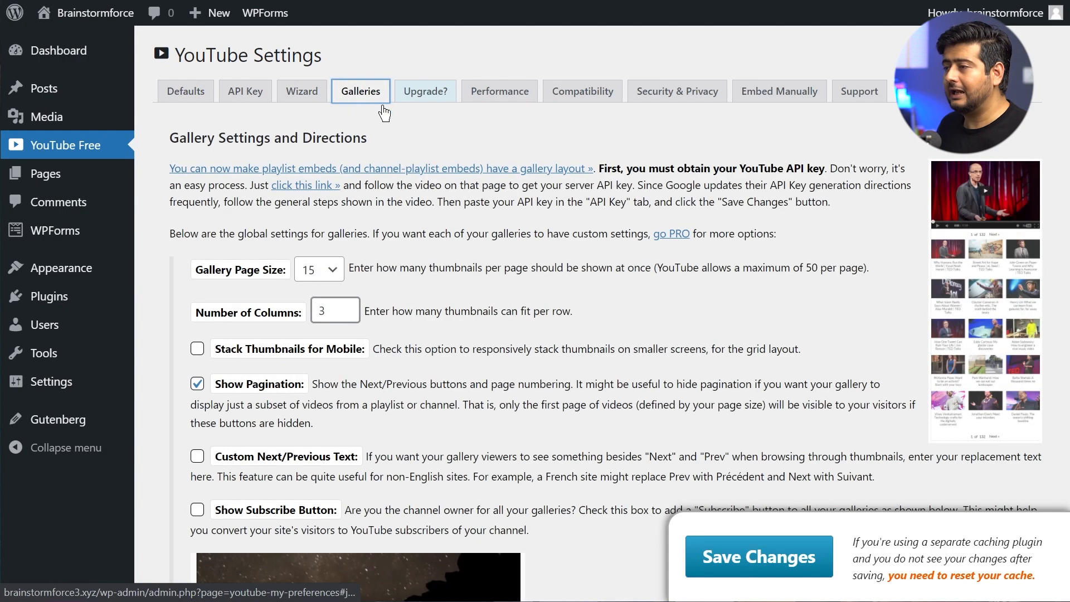
scroll(513, 183, down, 6)
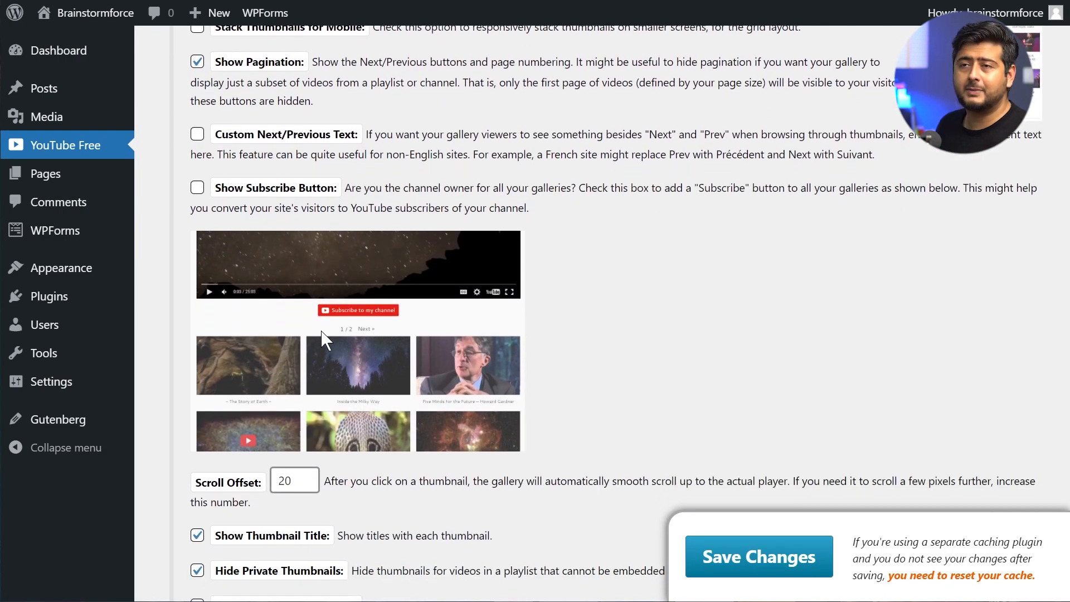
scroll(453, 344, up, 3)
scroll(819, 387, up, 3)
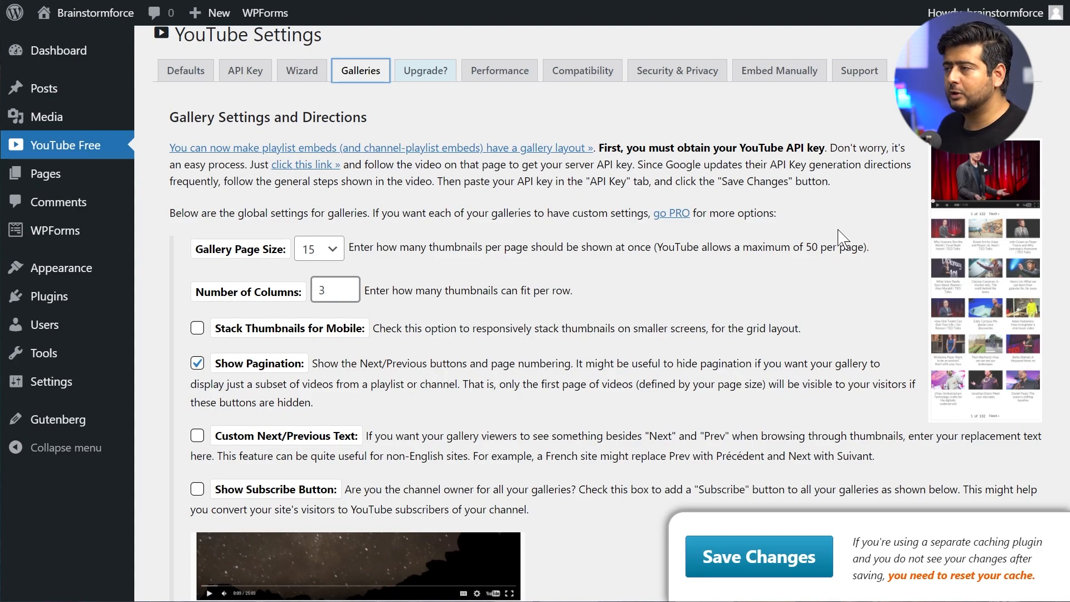
scroll(839, 237, down, 10)
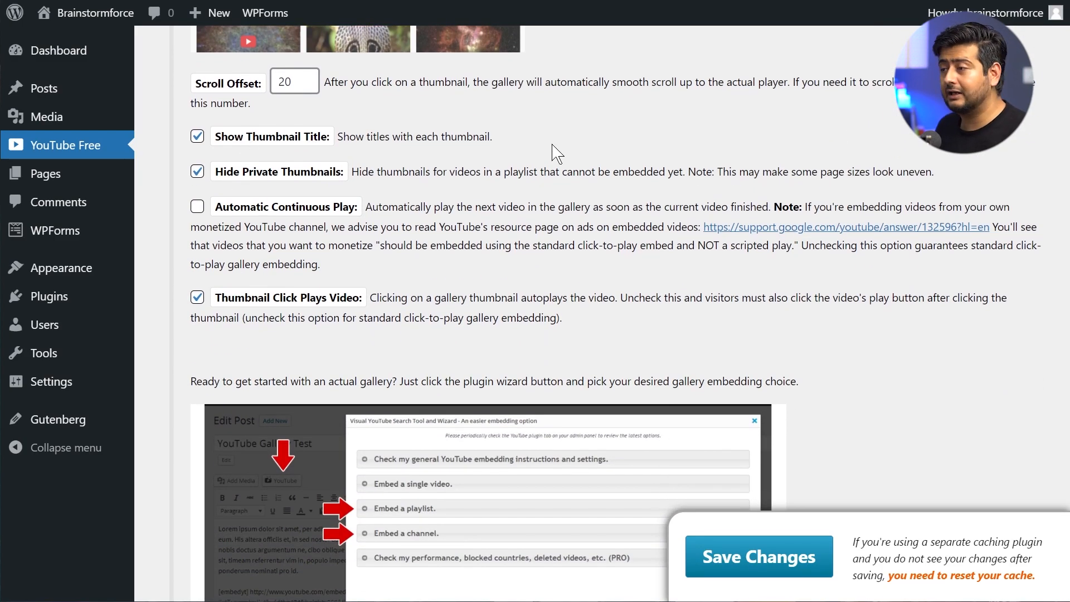
scroll(510, 153, down, 2)
scroll(508, 154, down, 1)
scroll(508, 156, up, 14)
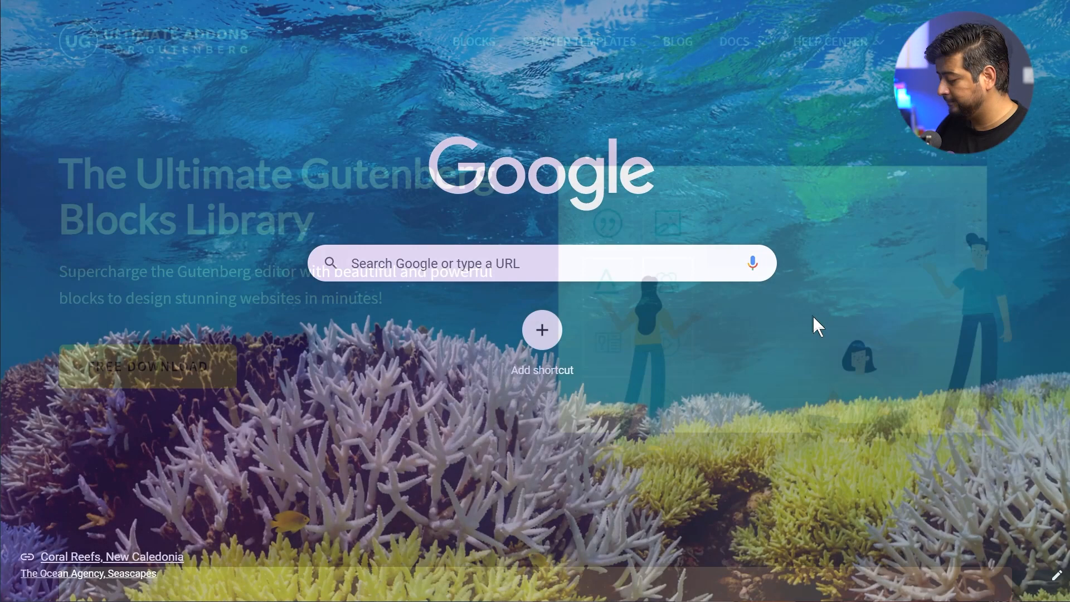
Examine the Ultimate Addons for Gutenberg website, including its introduction, the available blocks with their demos, and the user testimonials section.
scroll(450, 76, down, 10)
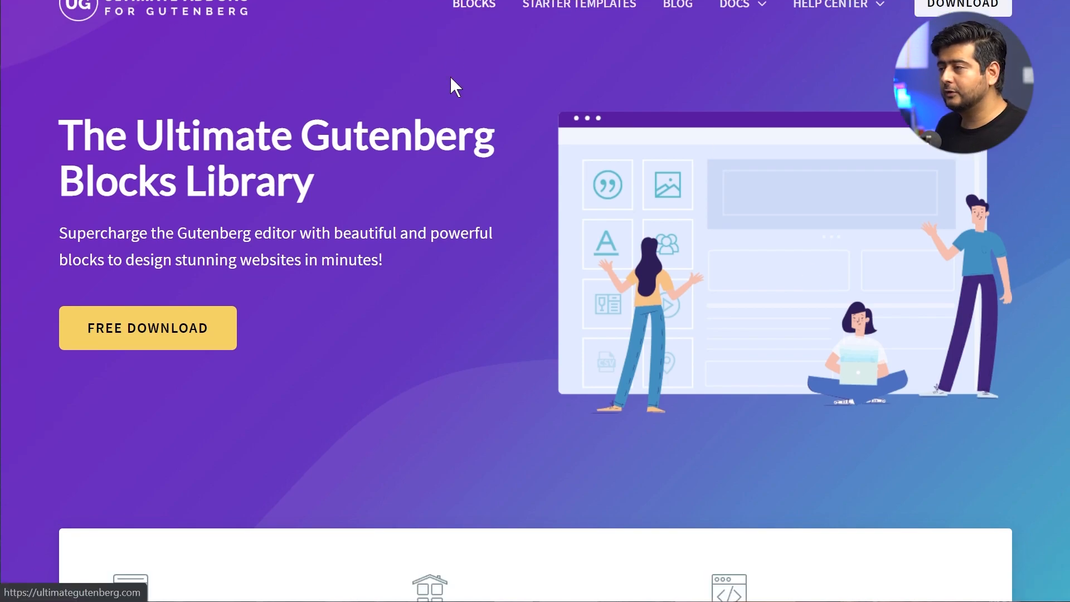
scroll(597, 122, down, 10)
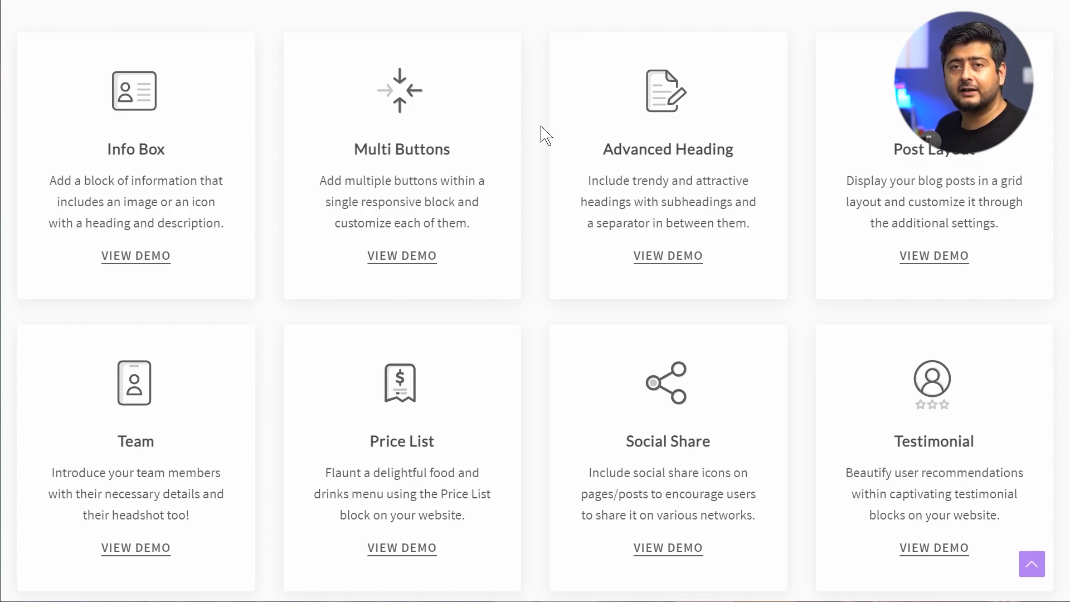
scroll(545, 136, down, 10)
scroll(636, 201, up, 9)
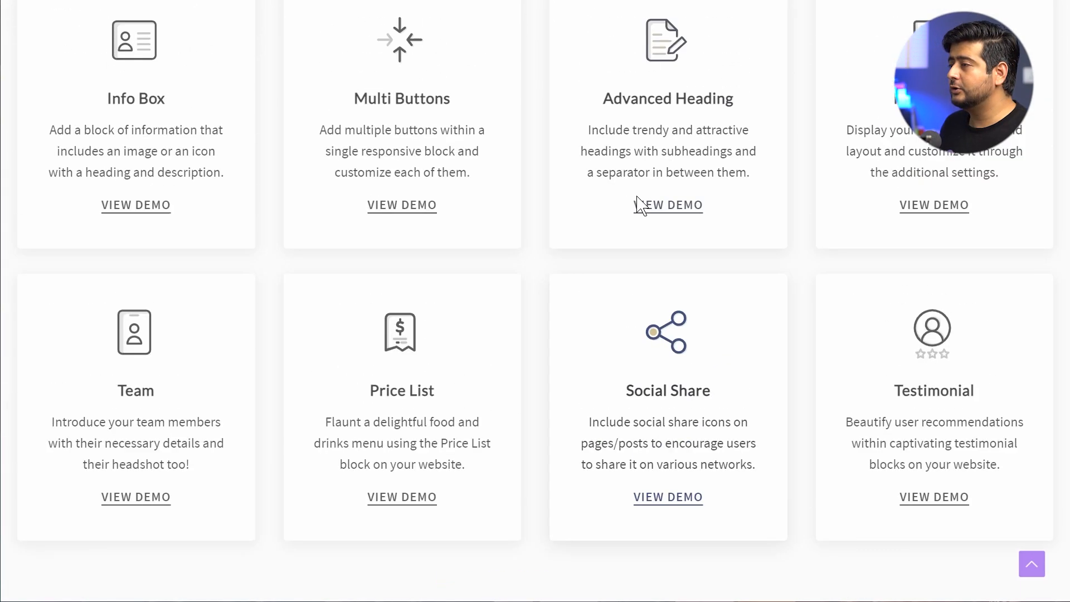
scroll(662, 234, up, 10)
scroll(661, 234, down, 12)
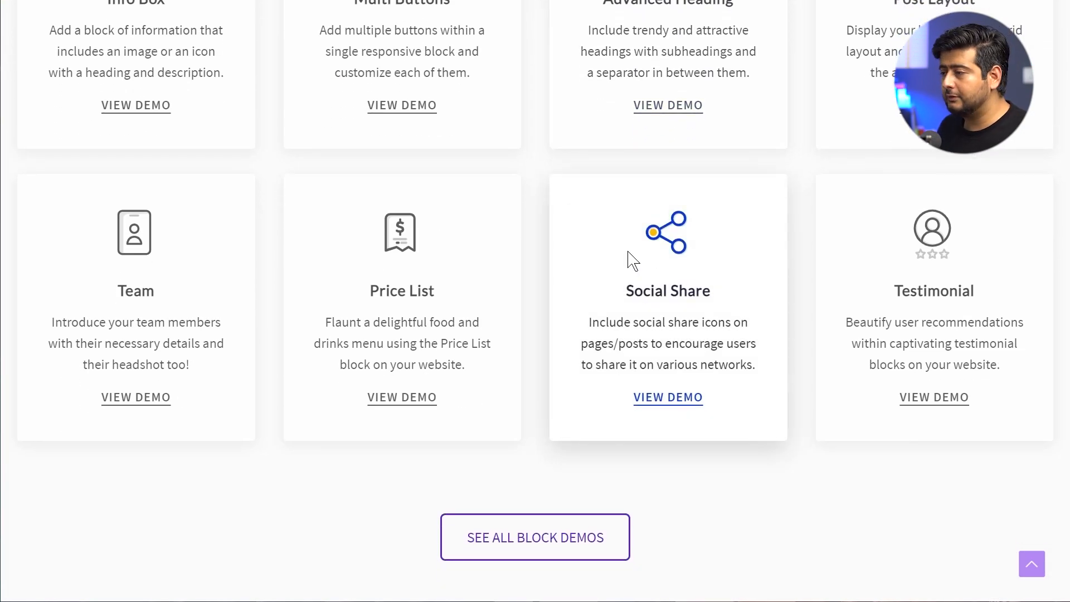
scroll(628, 258, down, 3)
scroll(639, 266, down, 3)
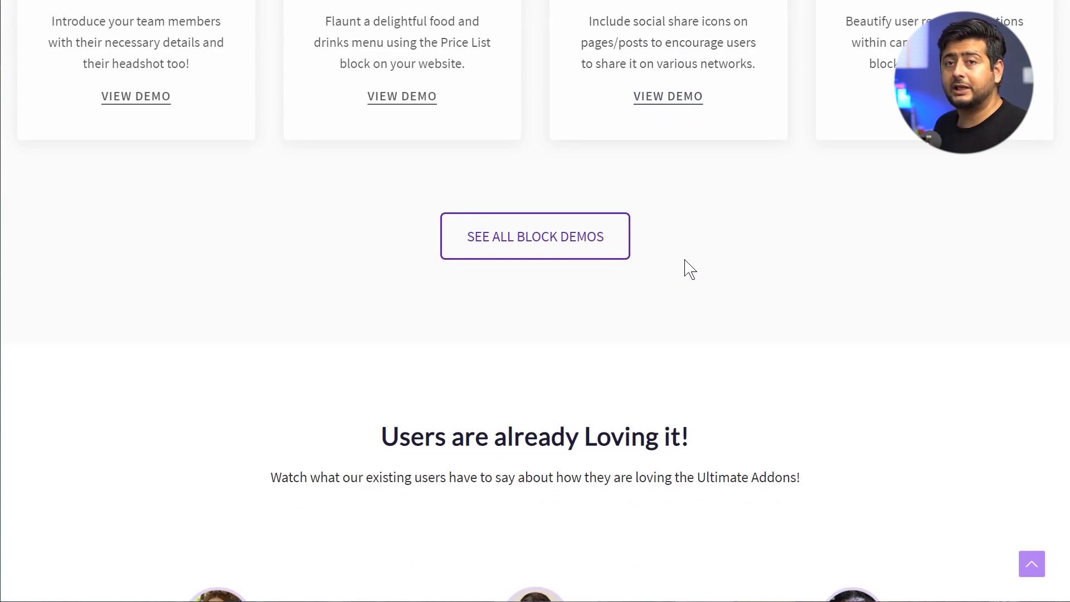
scroll(697, 268, down, 8)
scroll(693, 267, up, 13)
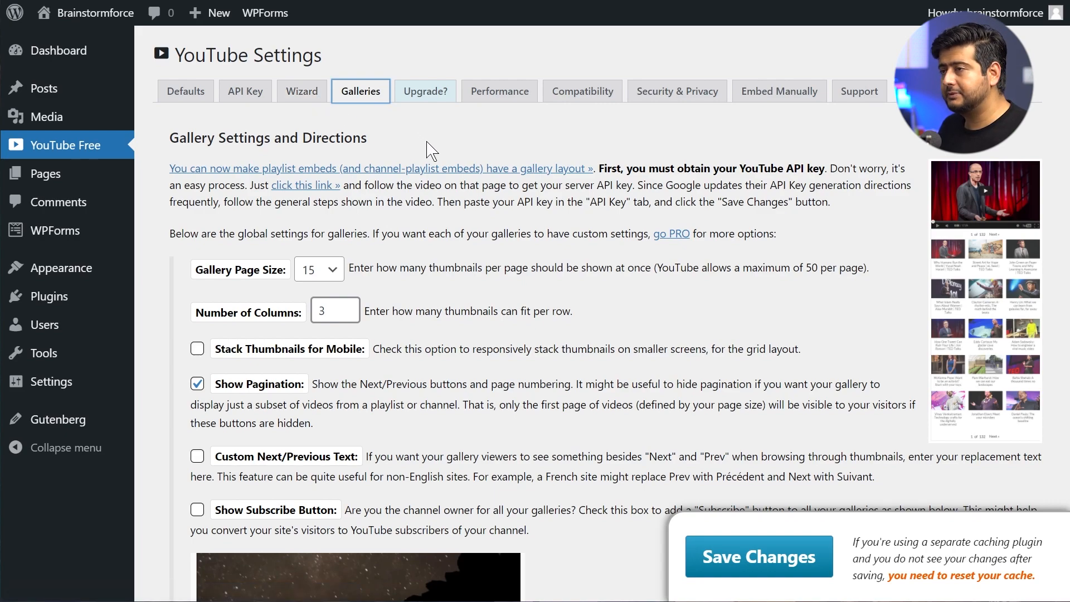
Create a new WordPress post and insert an Advanced Columns block in its empty body.
mouse_move(42, 91)
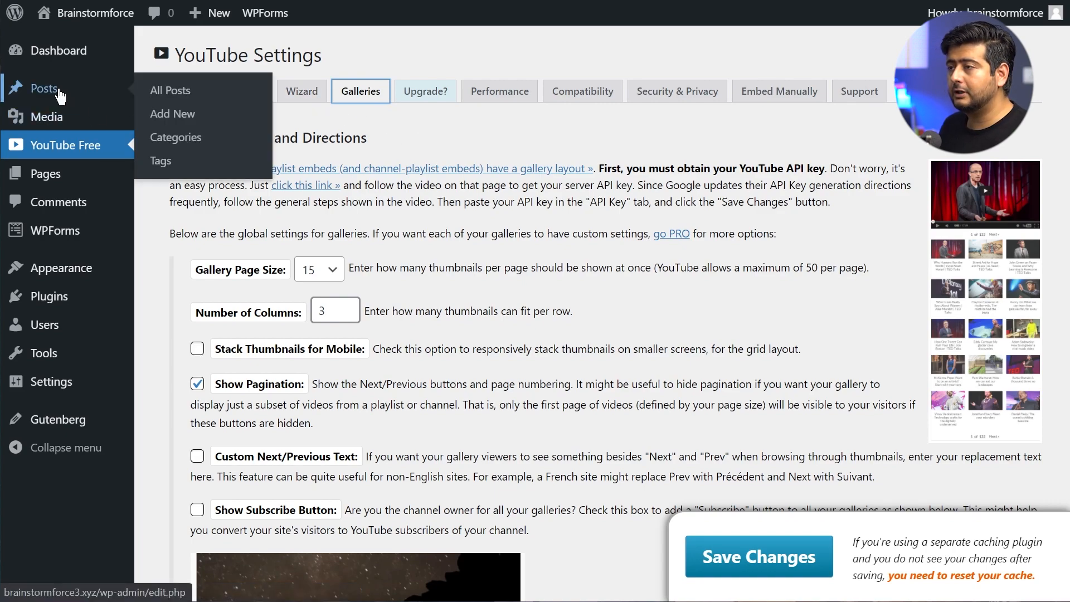
click(181, 113)
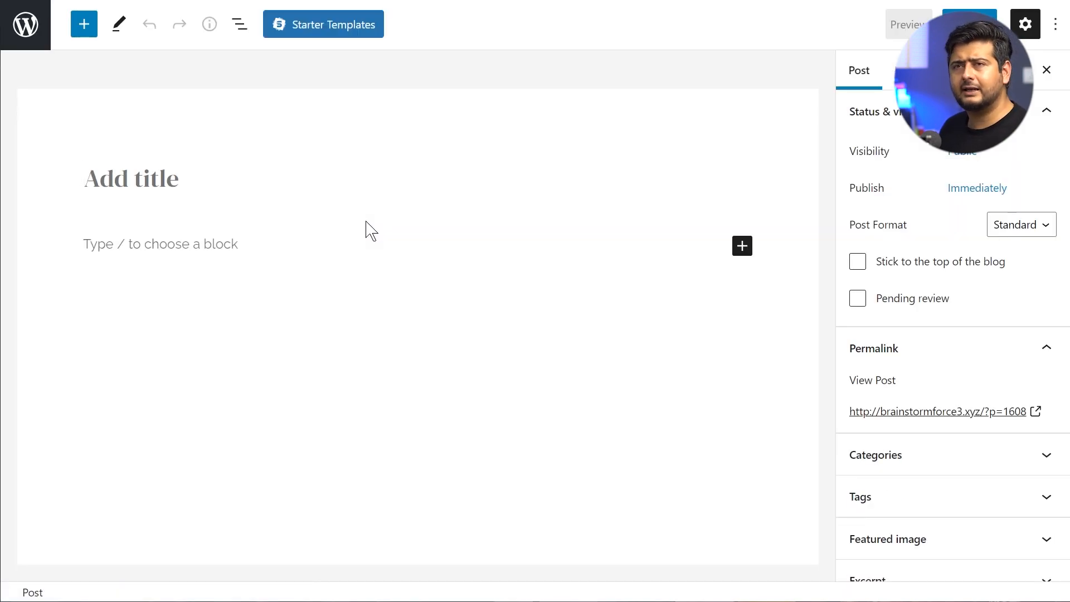
click(742, 246)
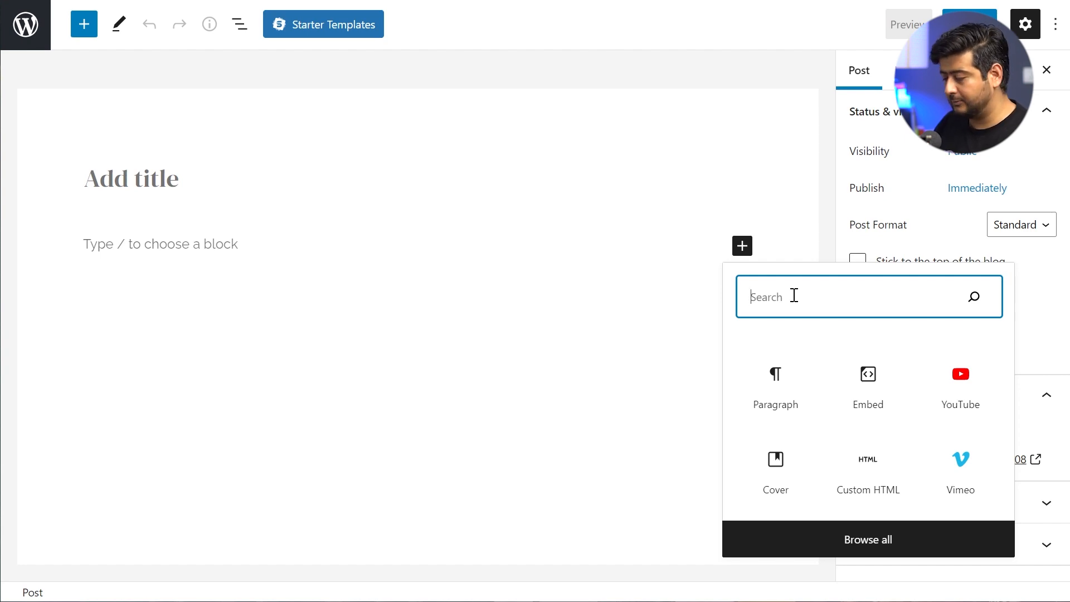
text(adva)
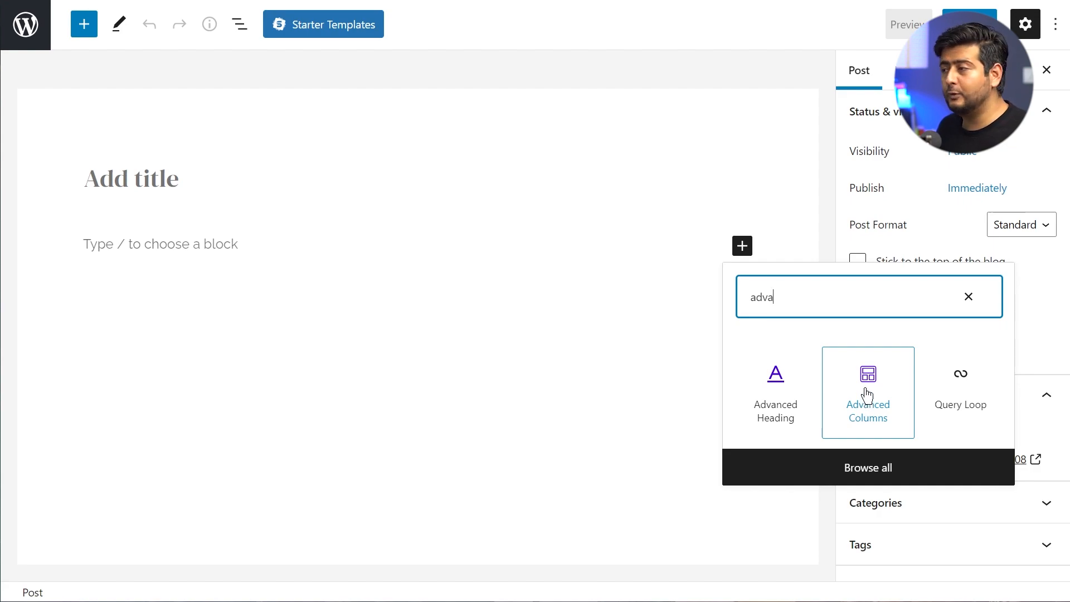
click(867, 395)
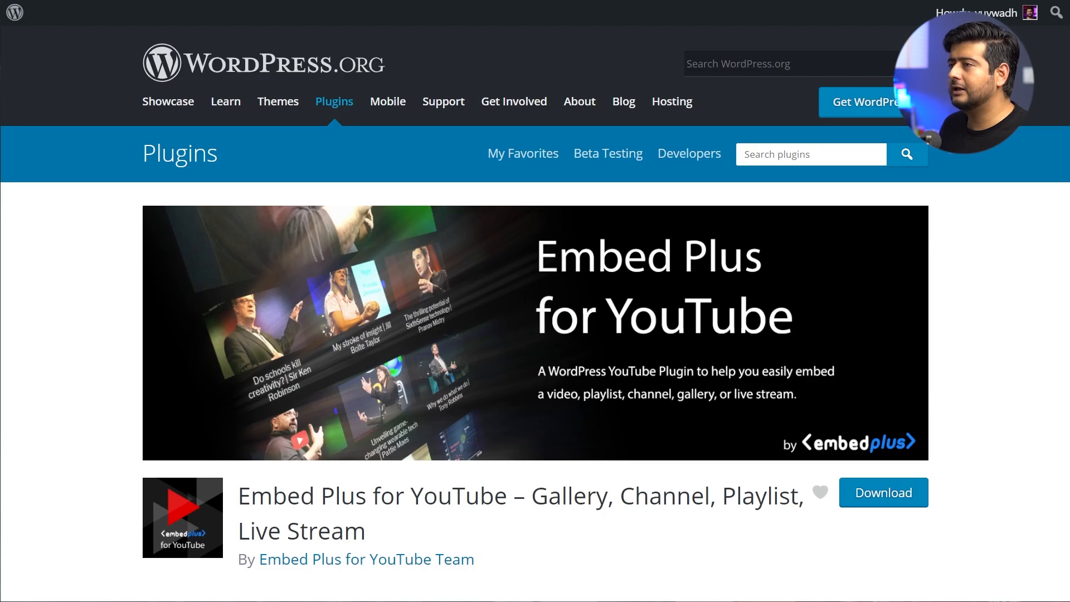
scroll(84, 246, down, 3)
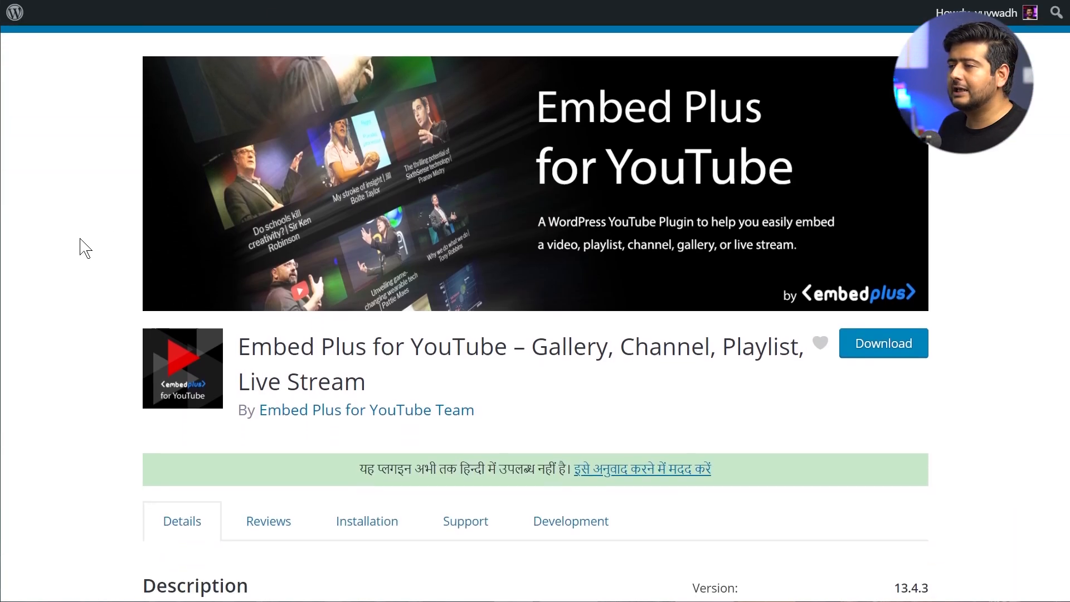
scroll(78, 252, up, 3)
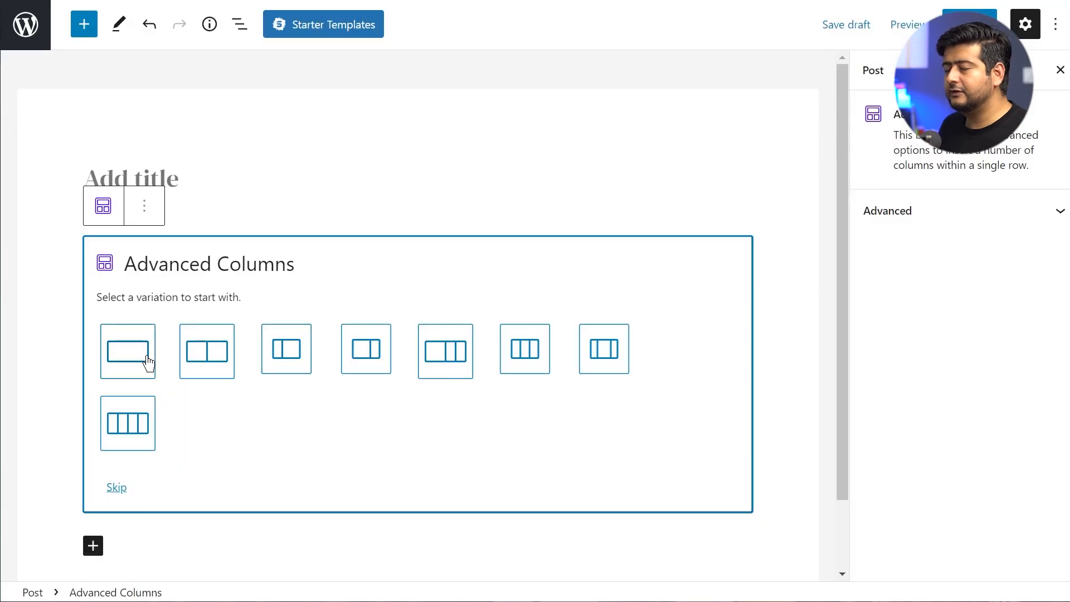
Give the Advanced Columns block the single-column layout and add a second Advanced Columns block with three equal columns below it.
click(132, 357)
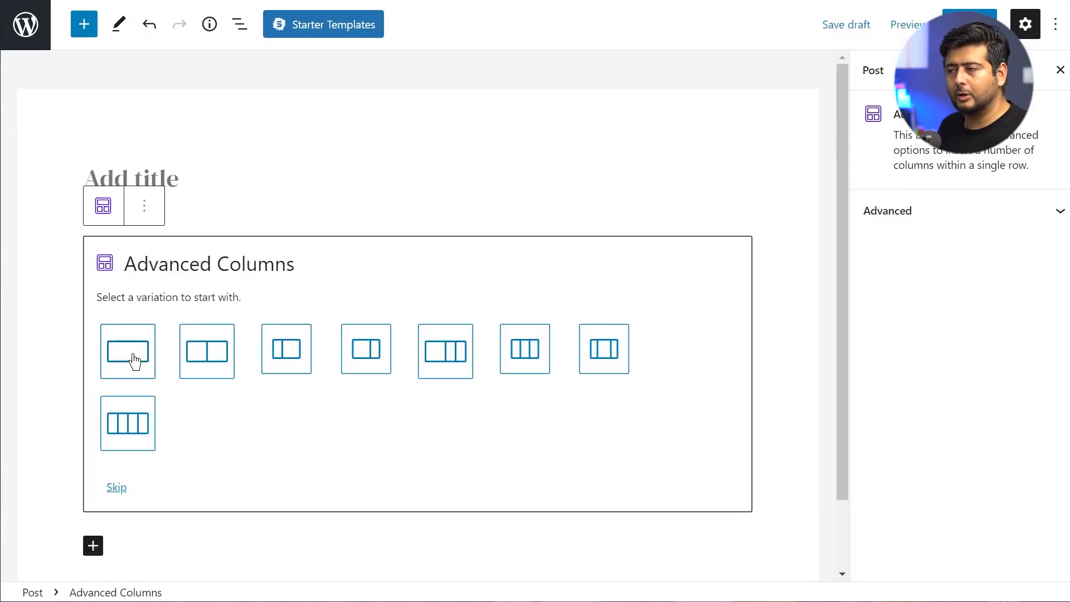
click(94, 323)
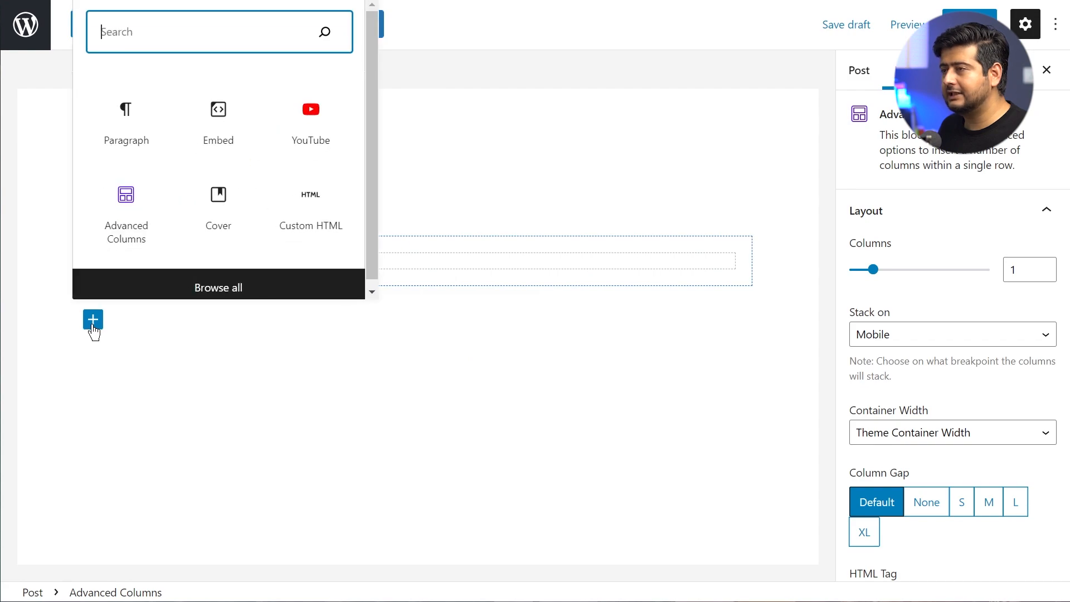
click(130, 204)
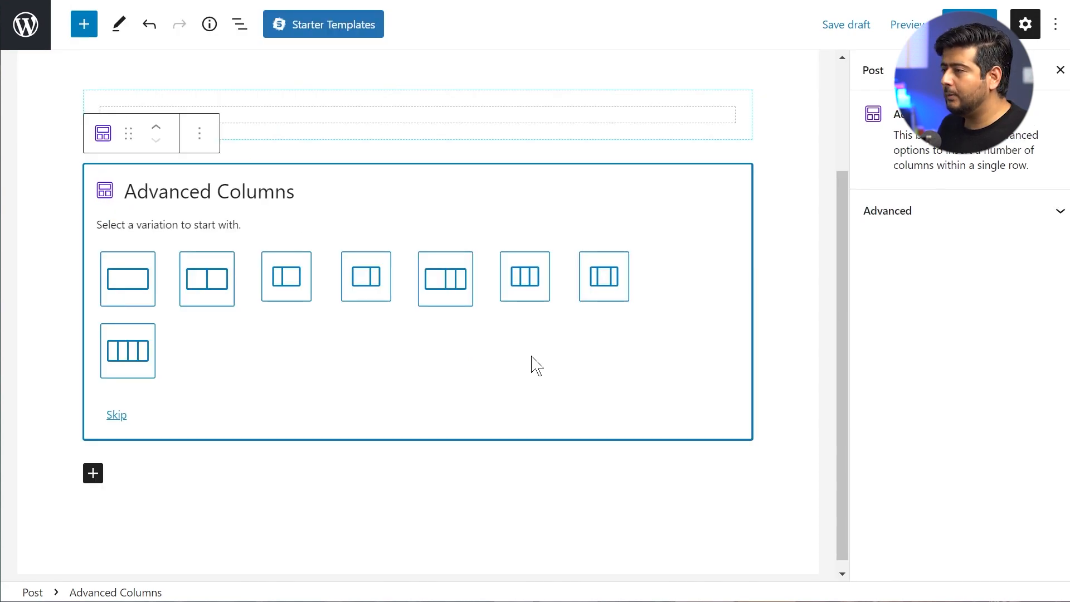
click(529, 285)
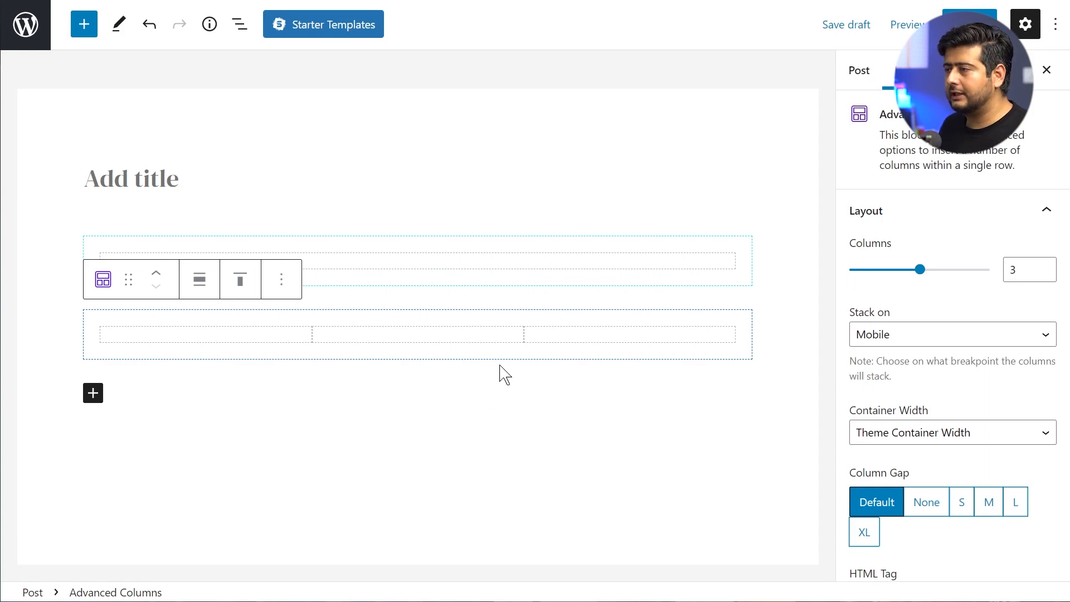
Insert an Embed block inside the upper, single-column Advanced Columns block.
click(398, 260)
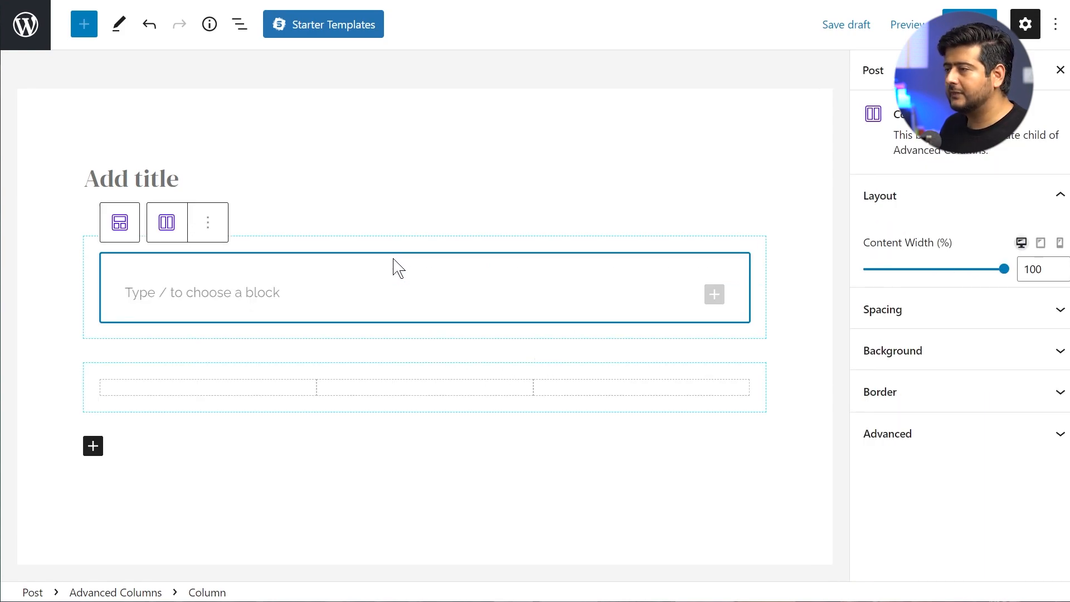
click(265, 287)
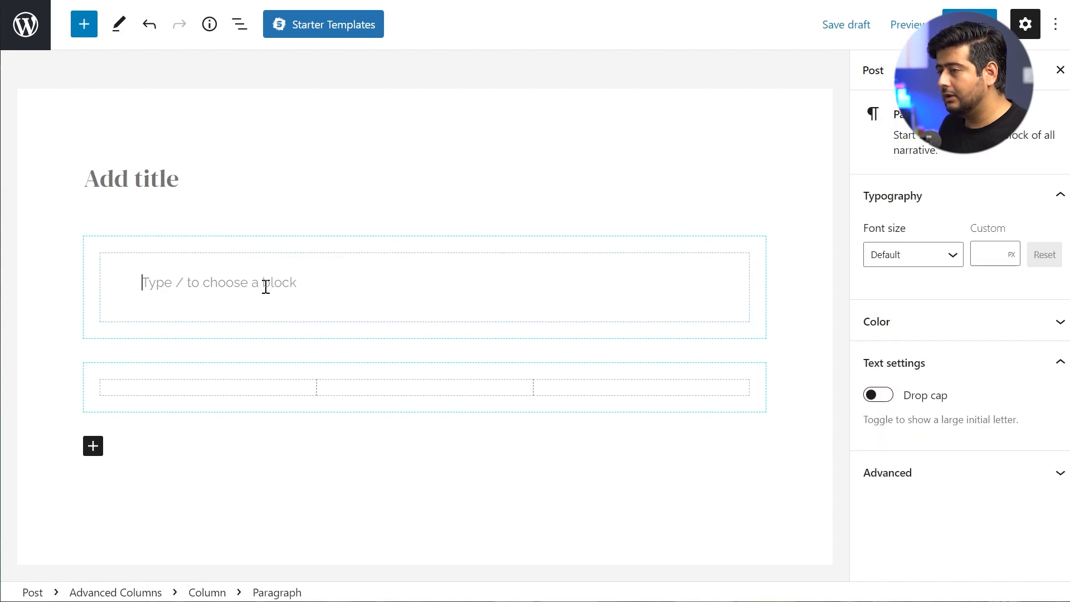
text(/emb)
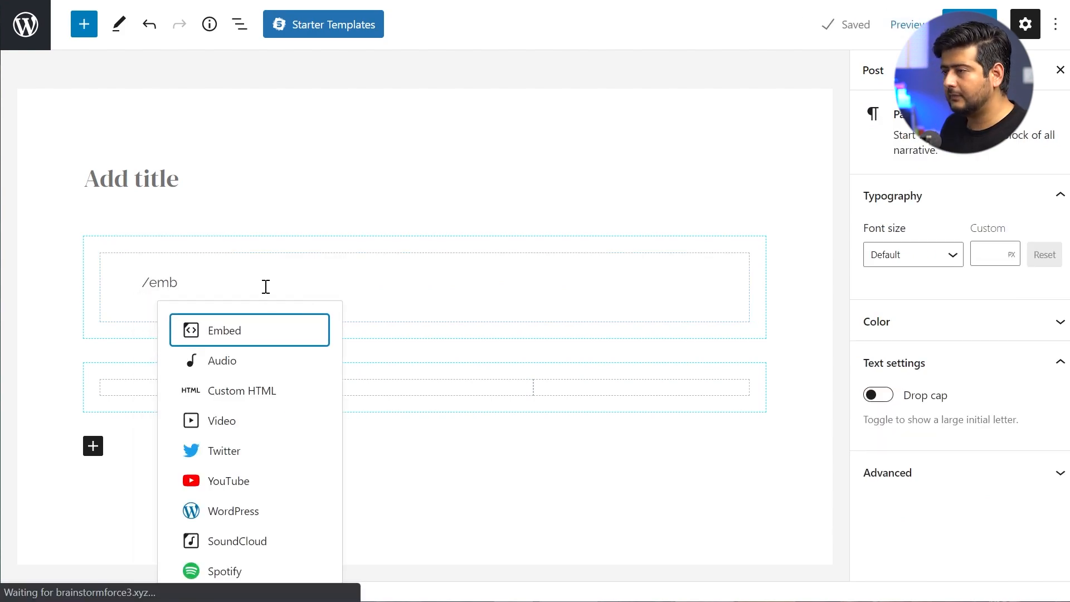
click(193, 336)
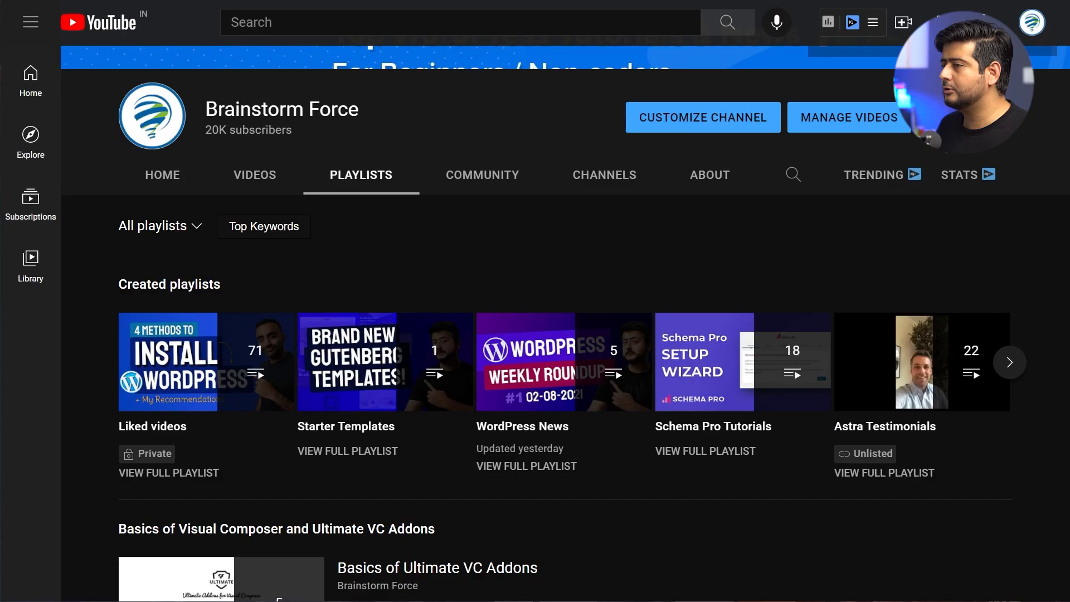
Copy the link of the Custom Taxonomy in WordPress video from the Brainstorm Force YouTube channel and embed it in the single column.
click(246, 177)
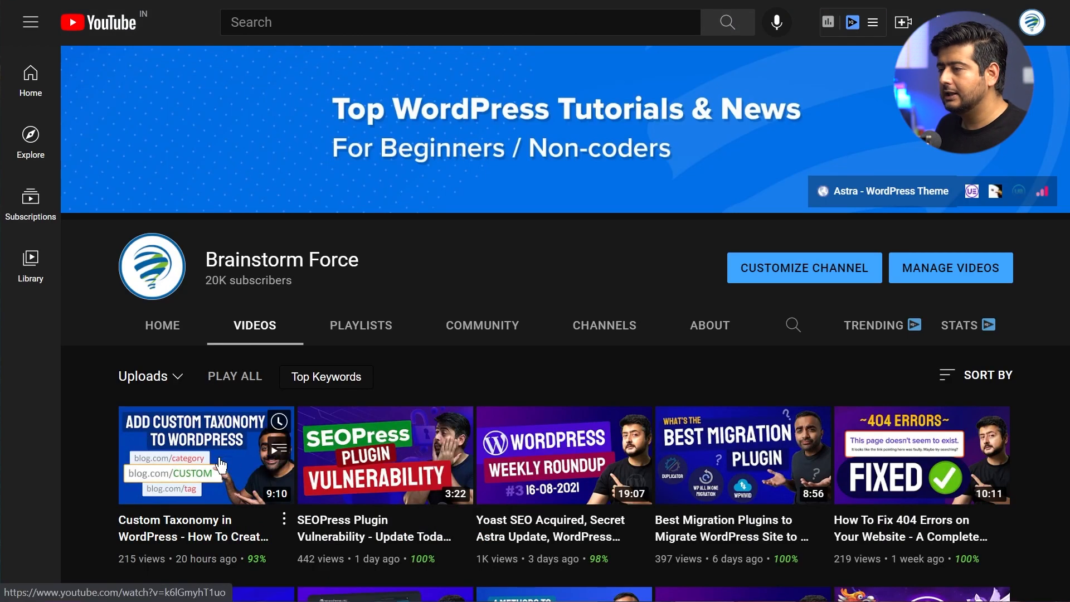
right_click(192, 459)
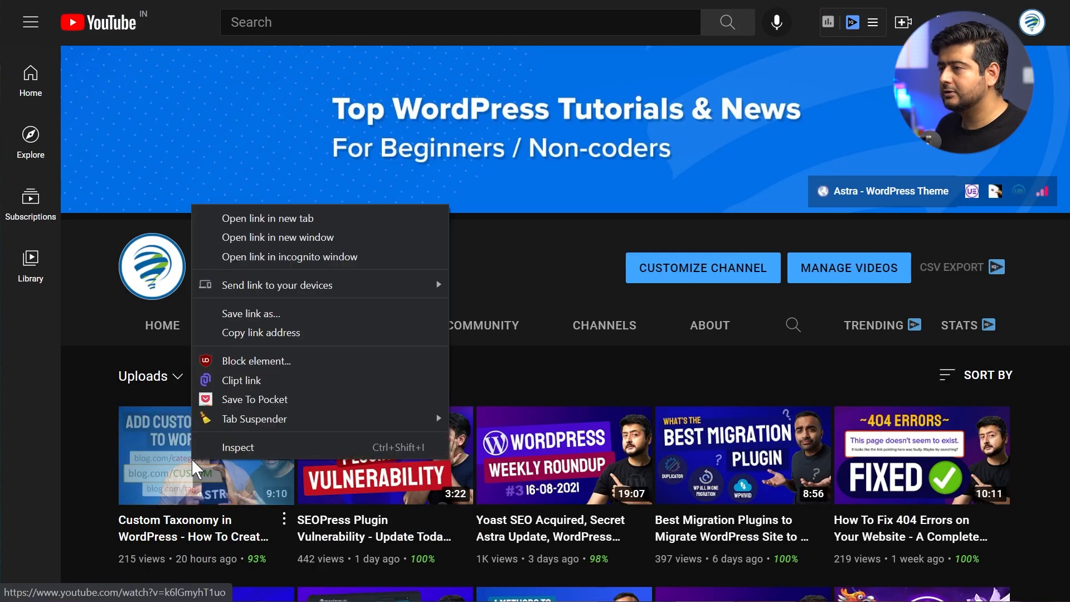
click(259, 335)
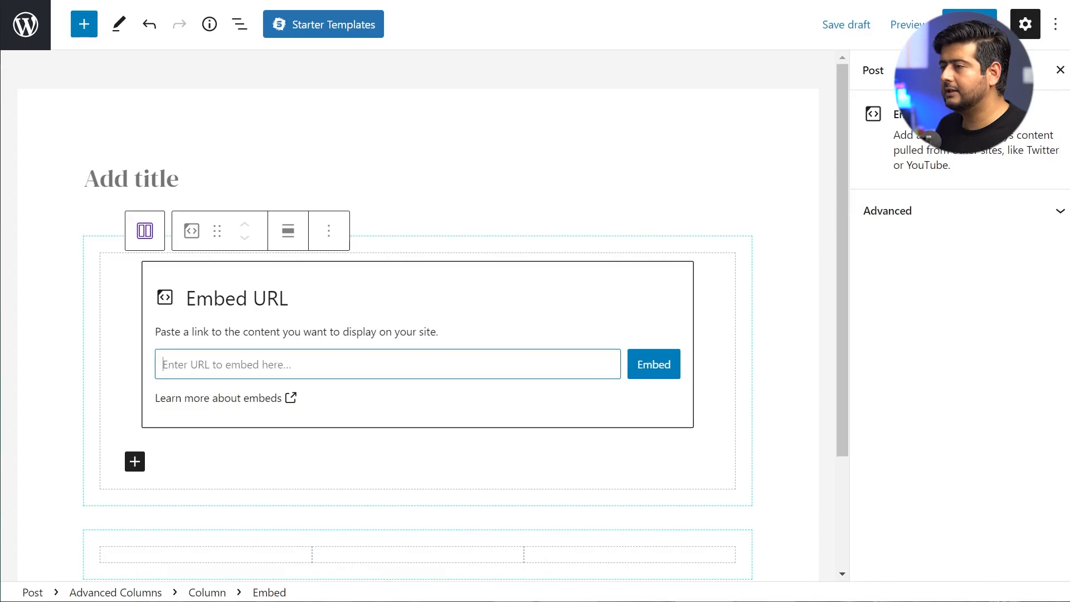
key(ctrl+v)
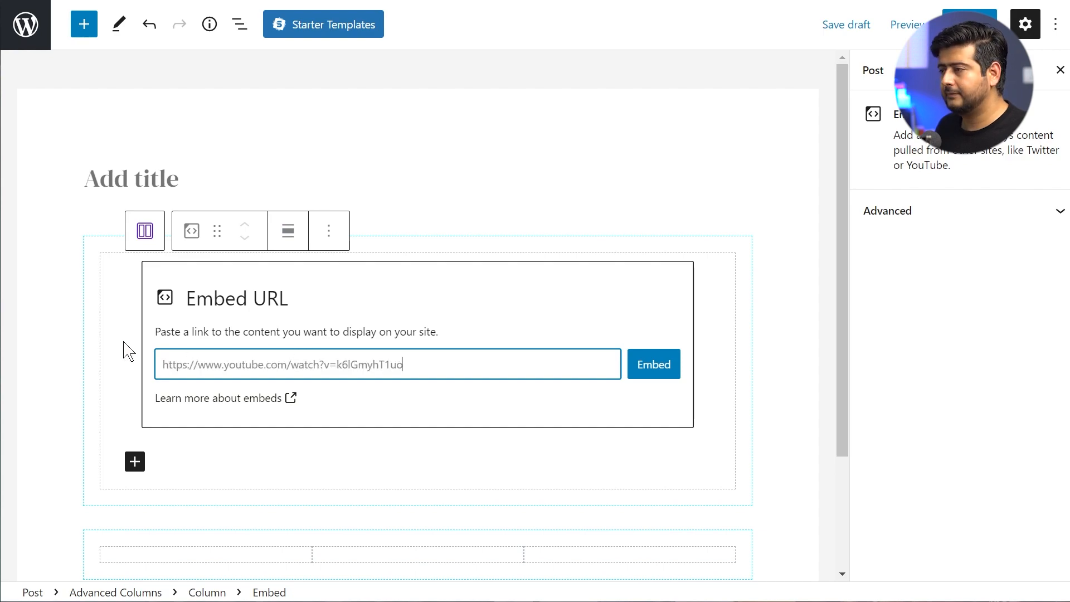
click(635, 363)
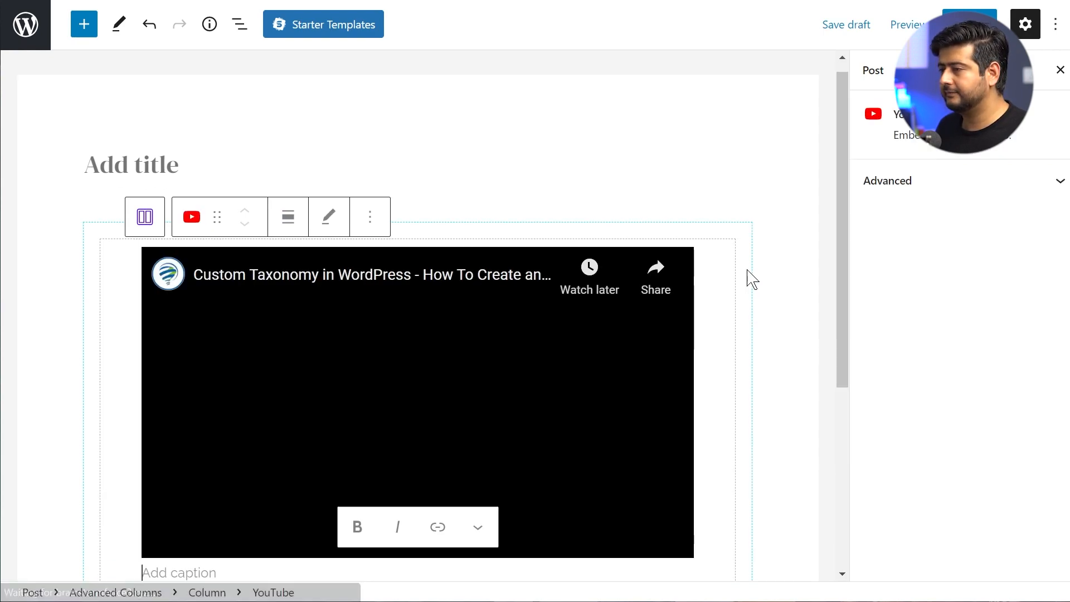
Copy the link of the SEOPress Plugin Vulnerability video from the YouTube channel and embed it in the first of the three columns.
scroll(745, 278, down, 3)
scroll(591, 271, down, 3)
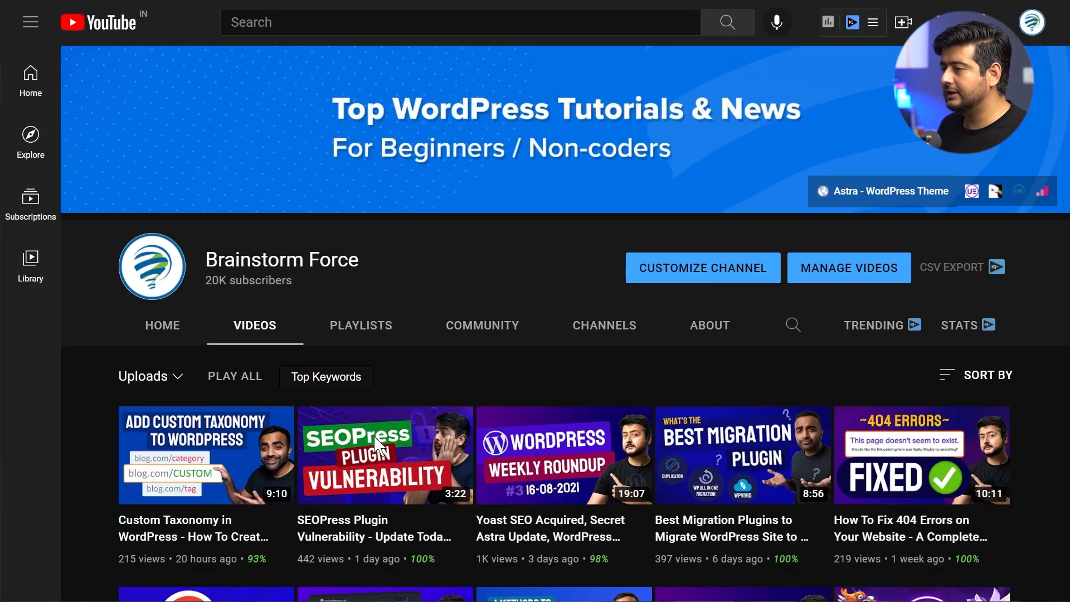
scroll(565, 323, down, 6)
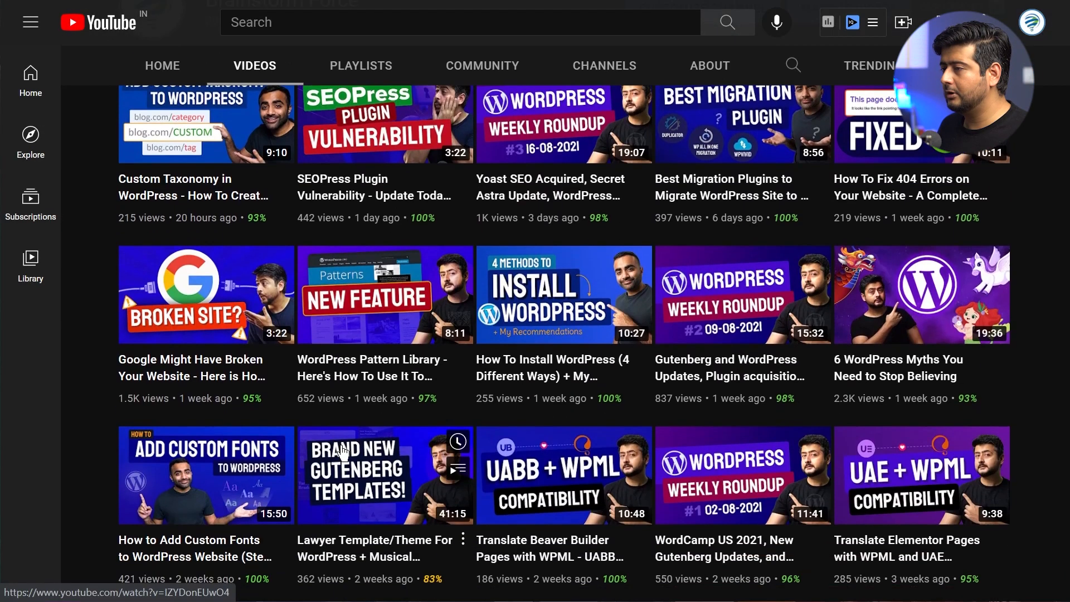
right_click(361, 115)
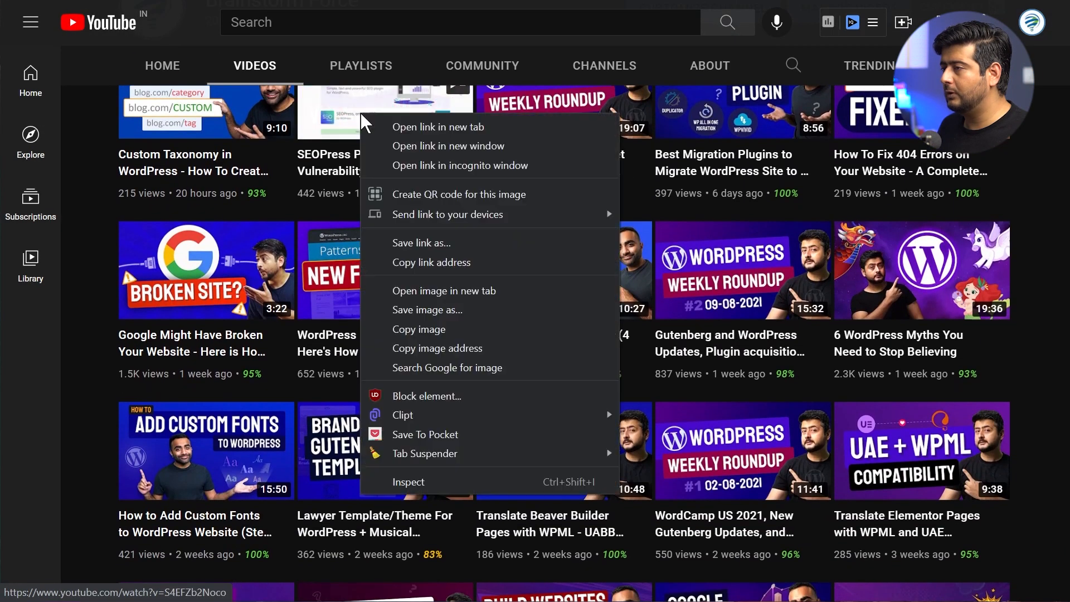
click(423, 263)
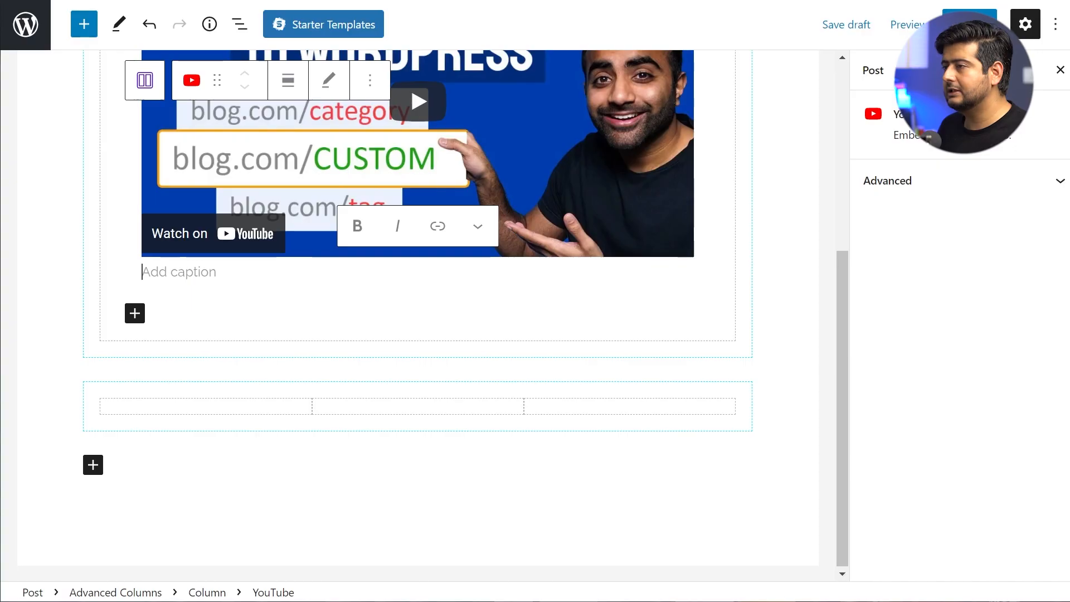
click(220, 407)
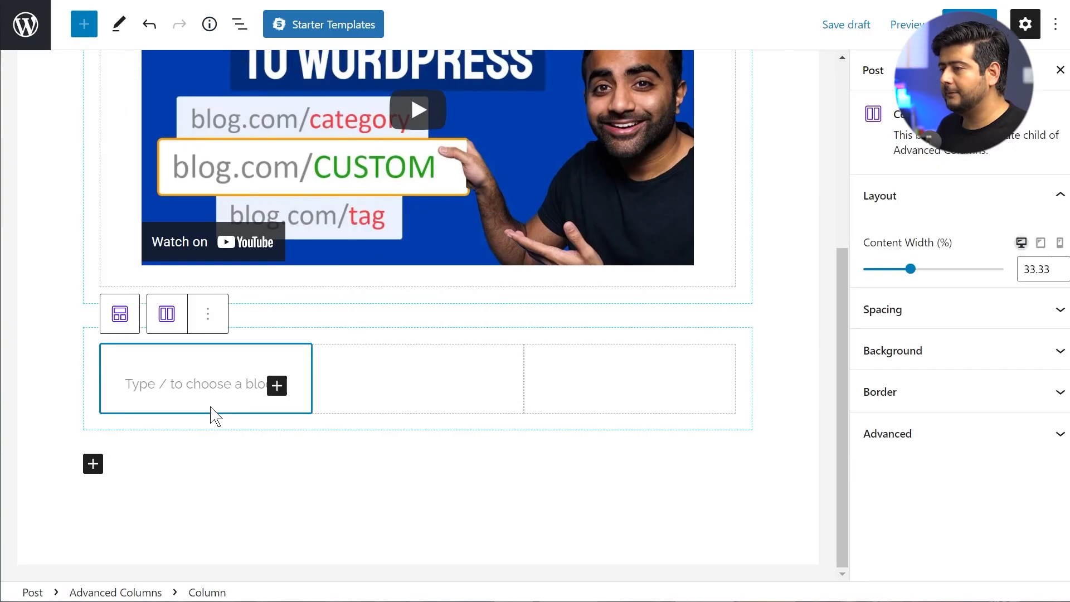
click(203, 397)
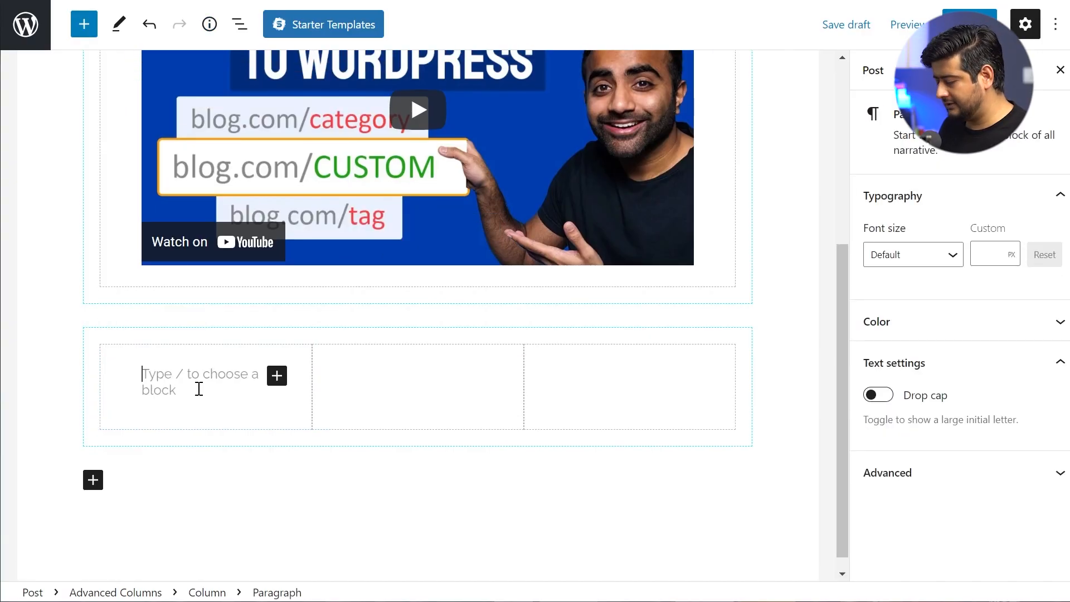
key(ctrl+v)
Embed the same SEOPress Plugin Vulnerability video in the second and third columns.
click(390, 432)
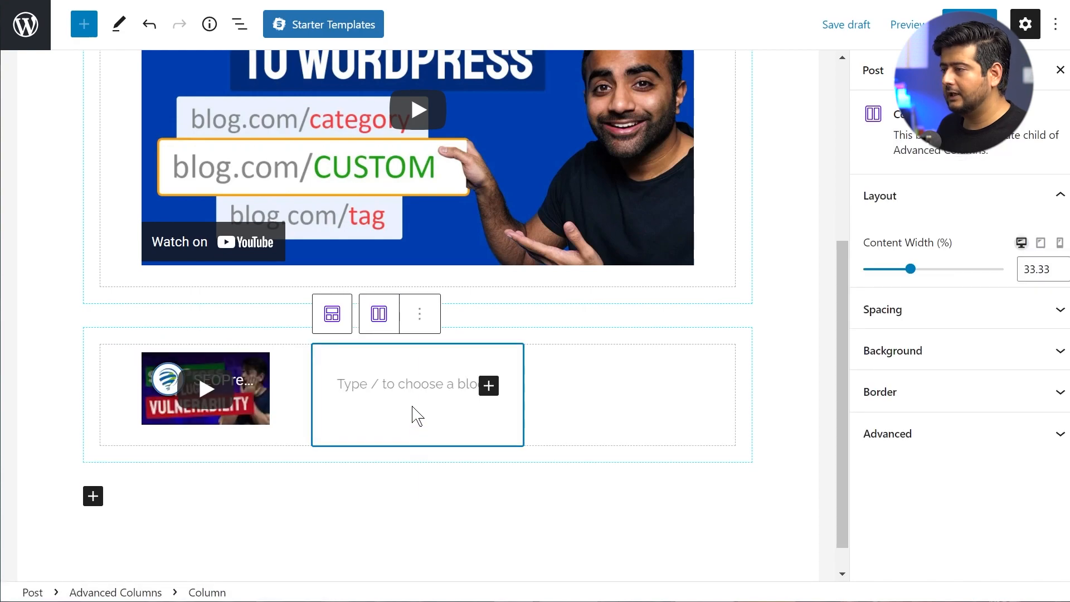
click(408, 390)
key(ctrl+v)
click(628, 383)
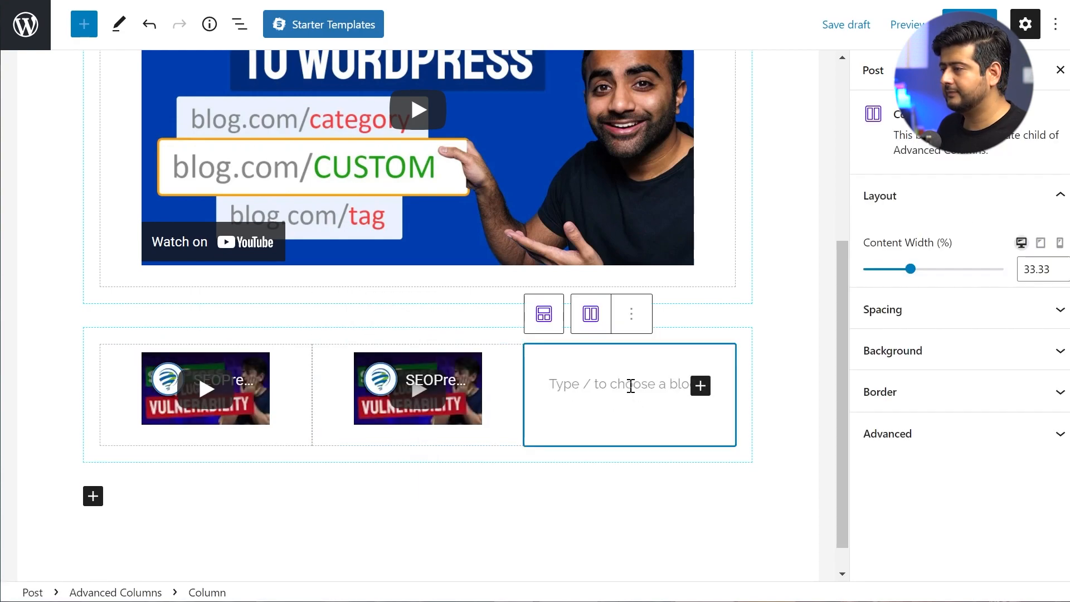
click(623, 385)
key(ctrl+v)
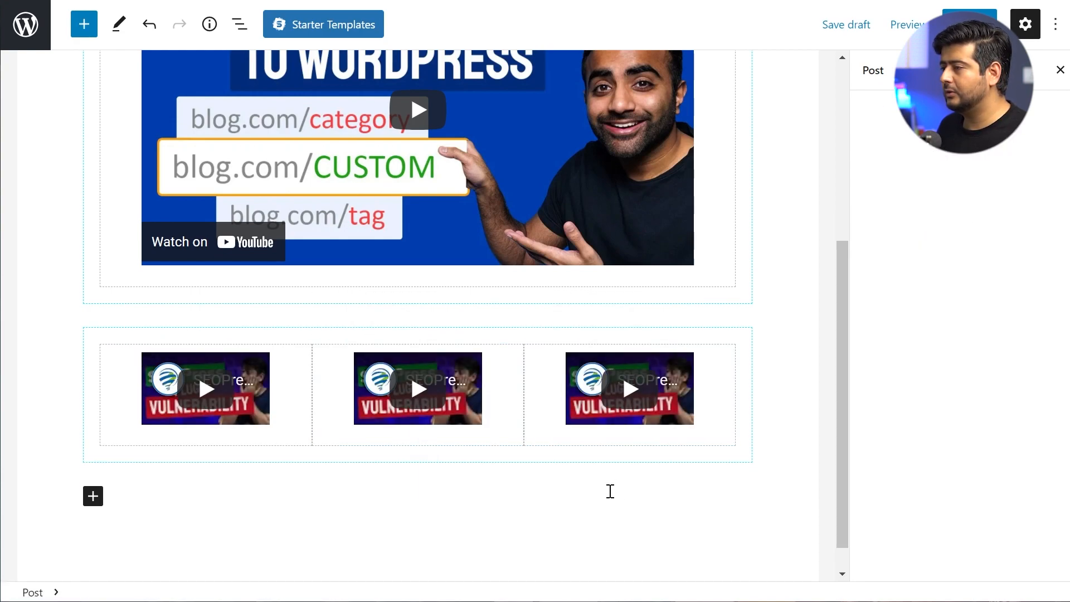
Review the gallery layout with the large video above the row of three smaller videos.
click(610, 491)
scroll(844, 245, up, 3)
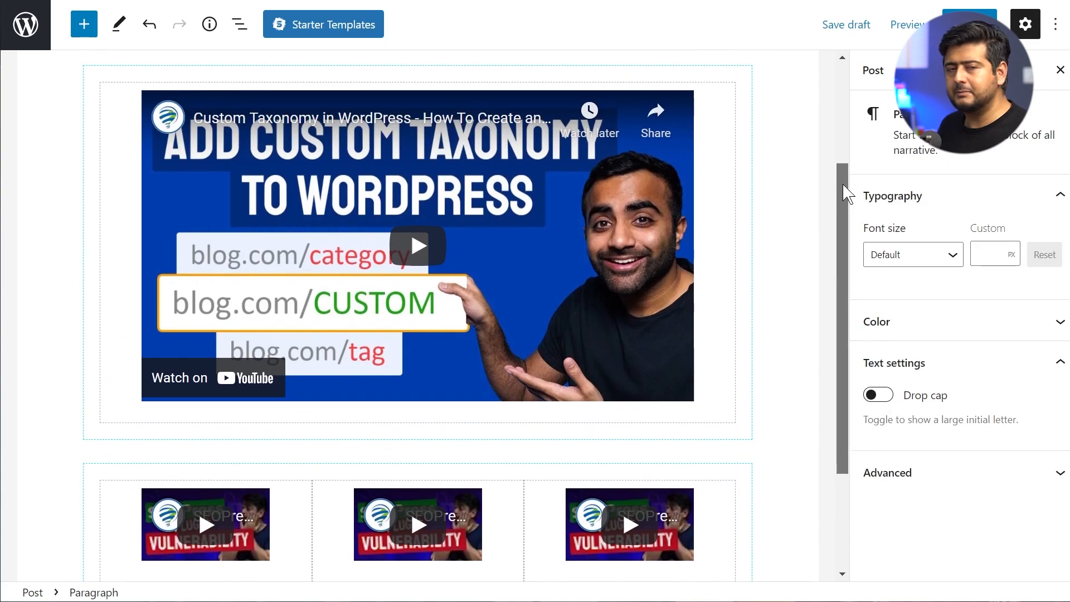
scroll(845, 191, up, 1)
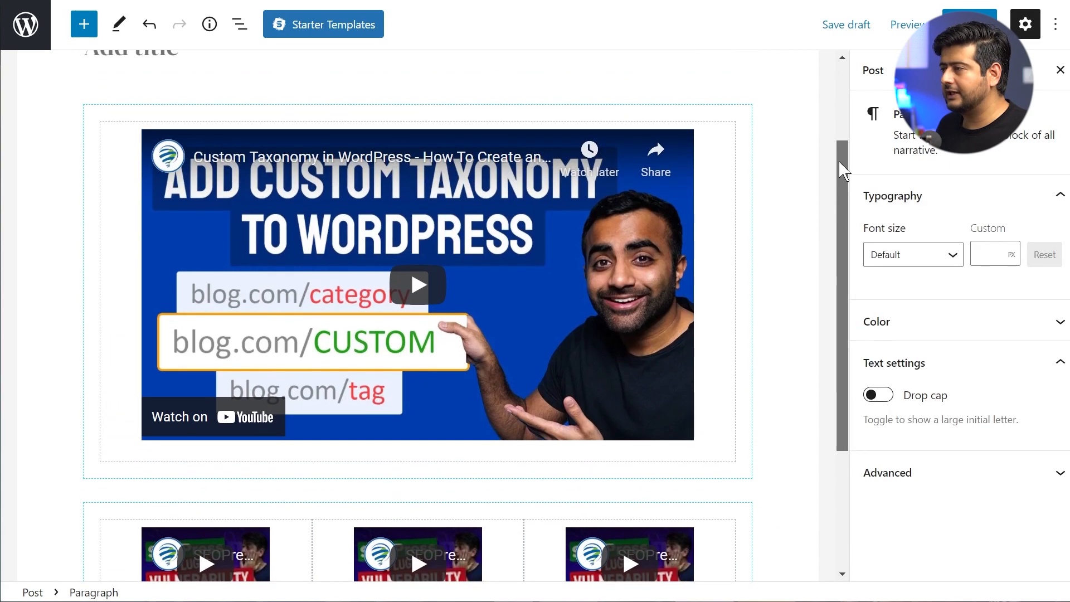
click(788, 182)
scroll(833, 234, down, 2)
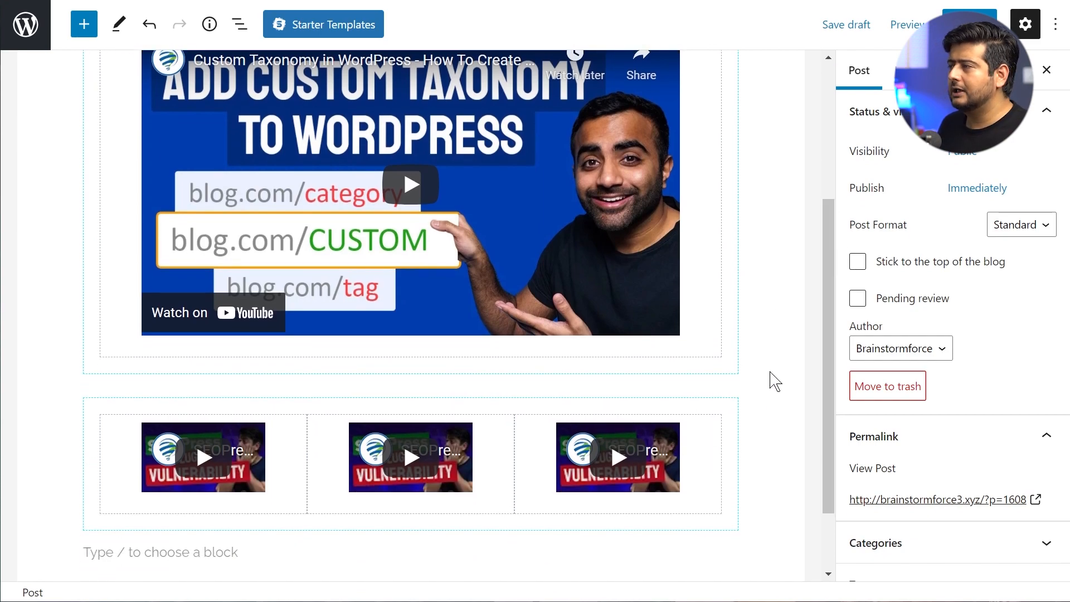
click(703, 455)
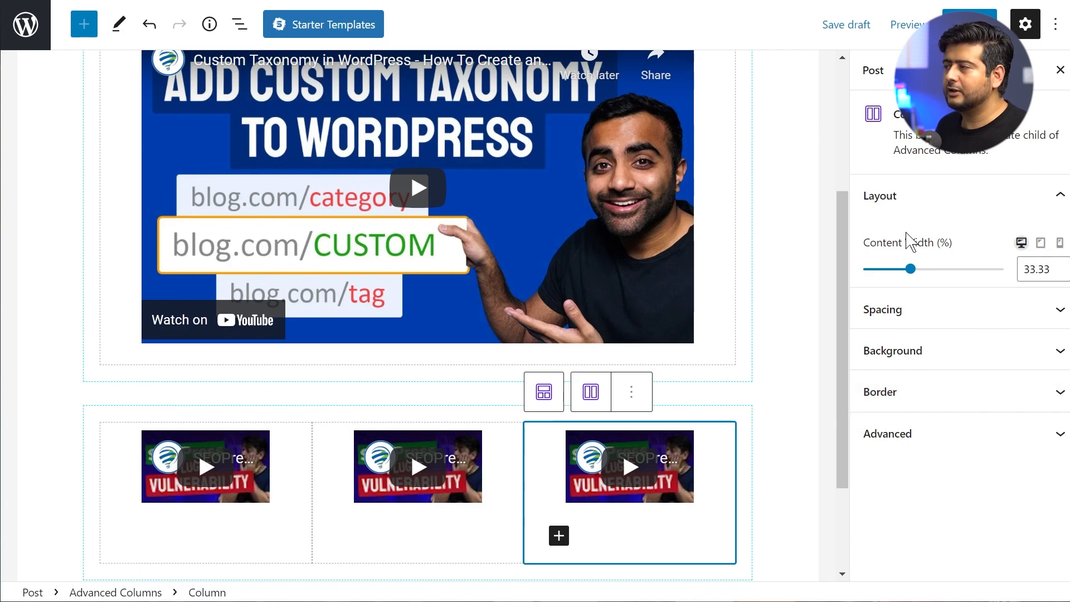
drag(844, 282, 847, 251)
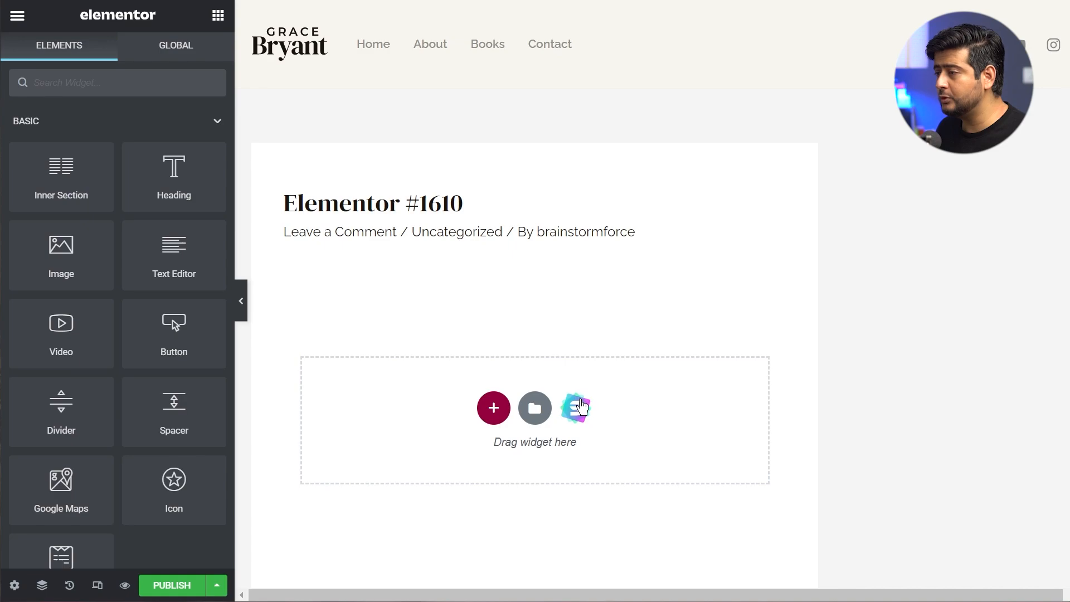
Look through the page and block templates in the Starter Templates library from the Elementor post, and close the library.
click(577, 421)
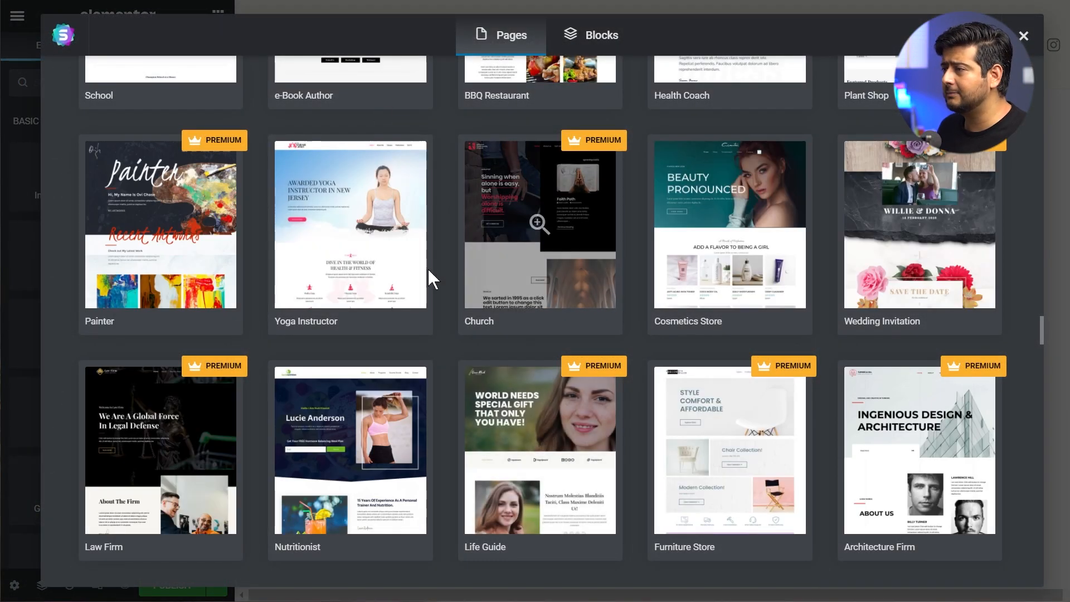
click(594, 39)
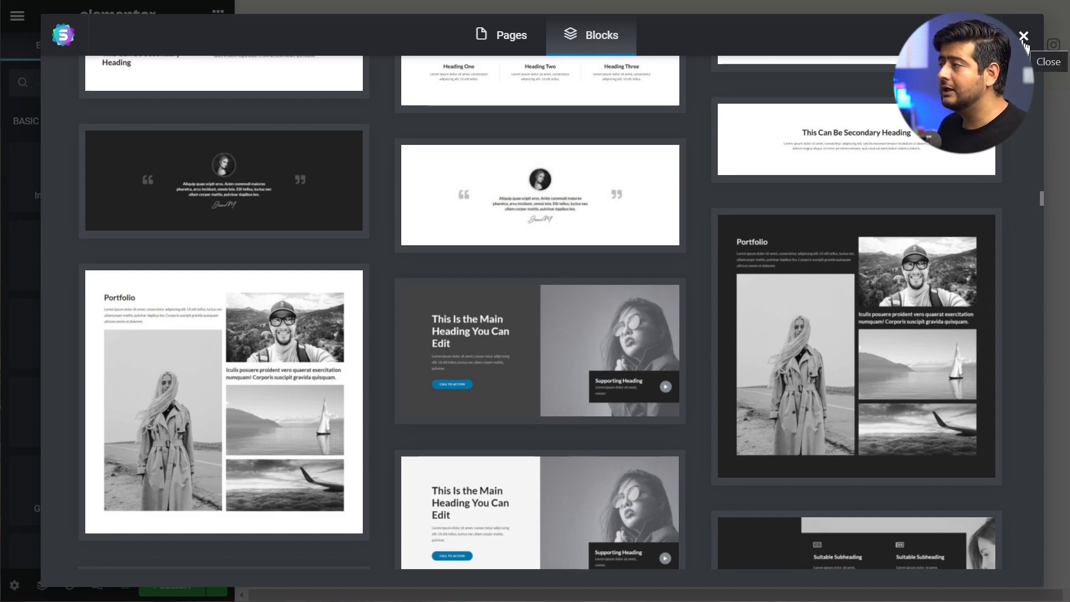
click(1024, 36)
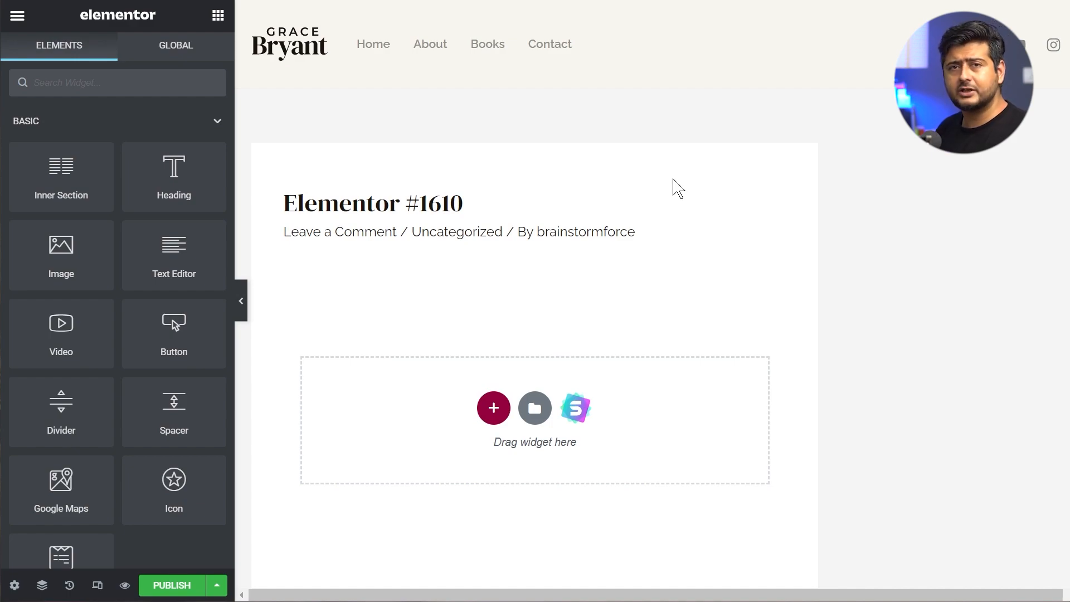
Find the Video widget and add it to the empty section of the Elementor post.
click(122, 87)
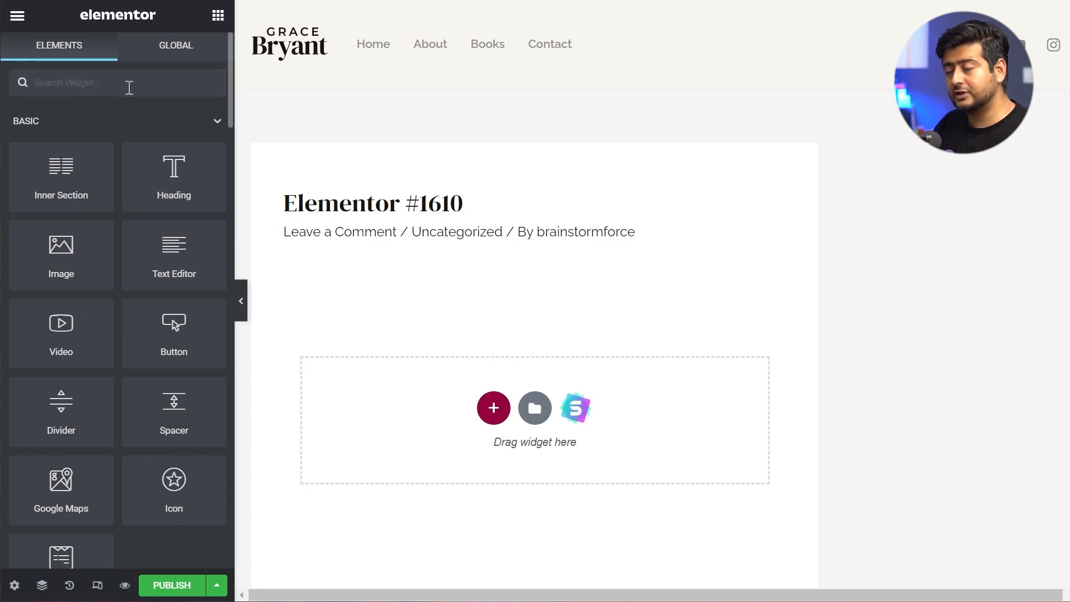
text(video)
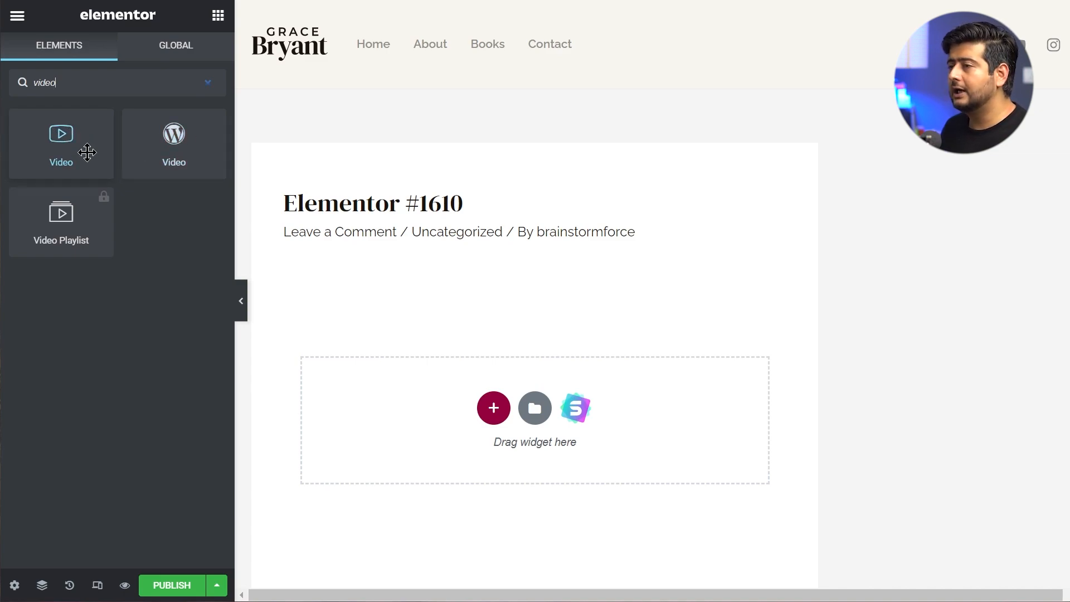
drag(73, 142, 470, 399)
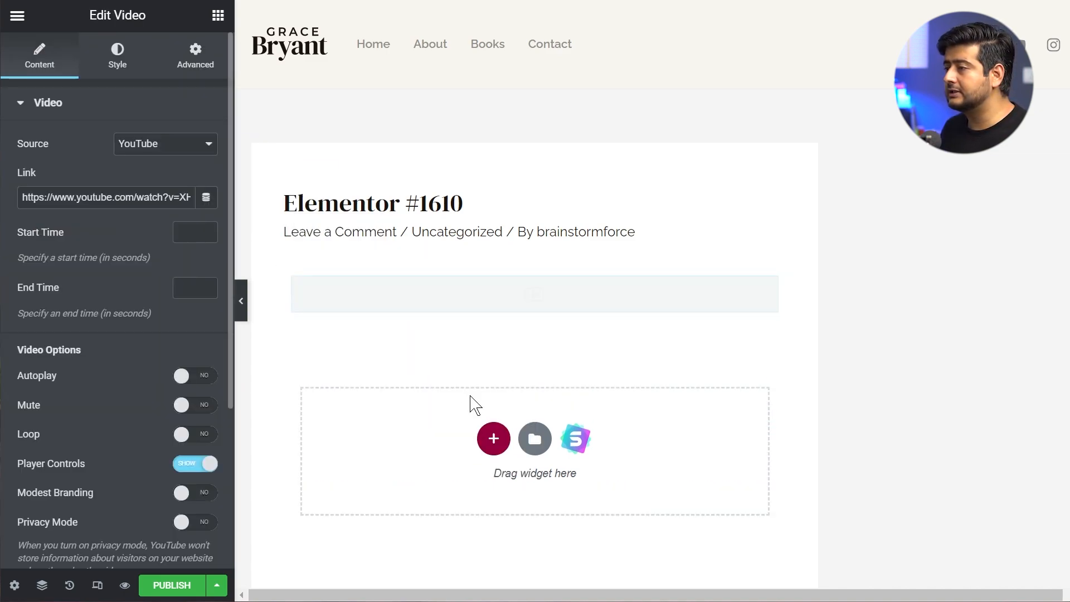
scroll(747, 179, down, 3)
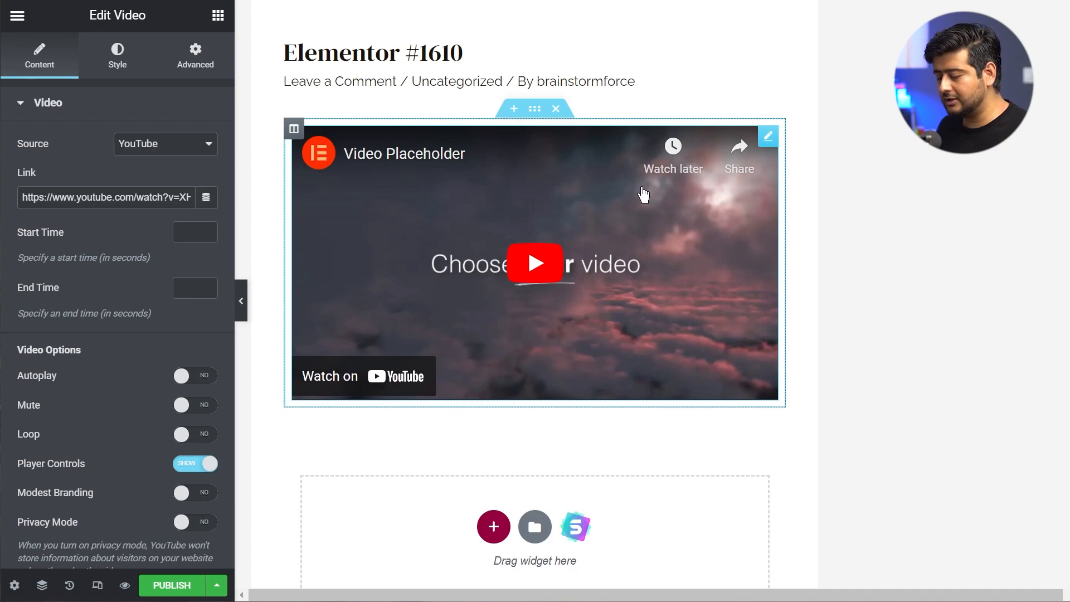
Replace the Video widget's placeholder link with the YouTube link of the Custom Taxonomy in WordPress video.
click(122, 195)
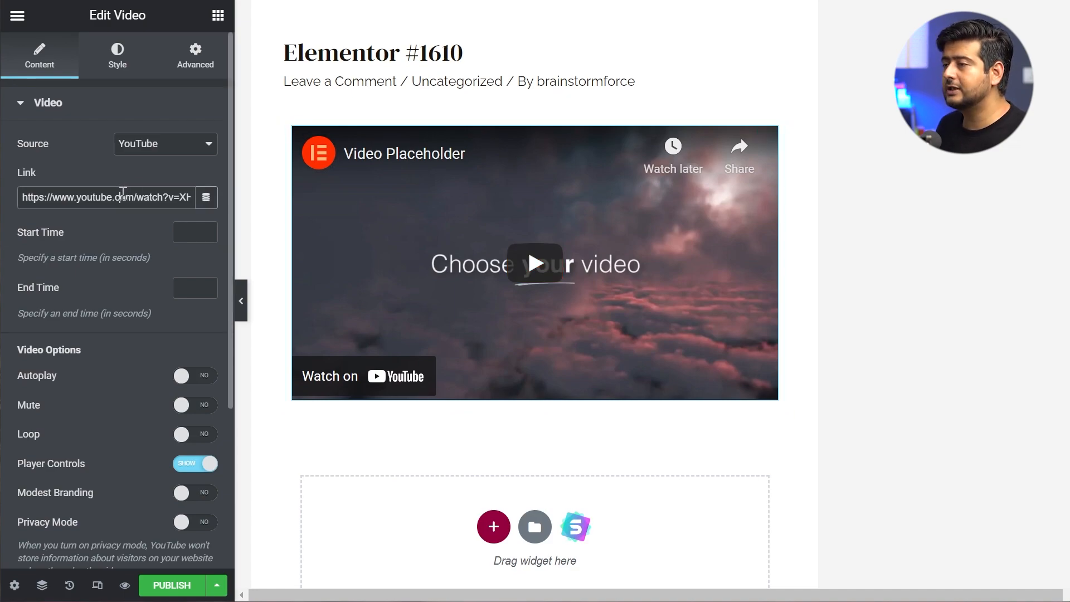
key(ctrl+a)
text(https://www.youtube.com/watch?v=k6lGmyhT1ud)
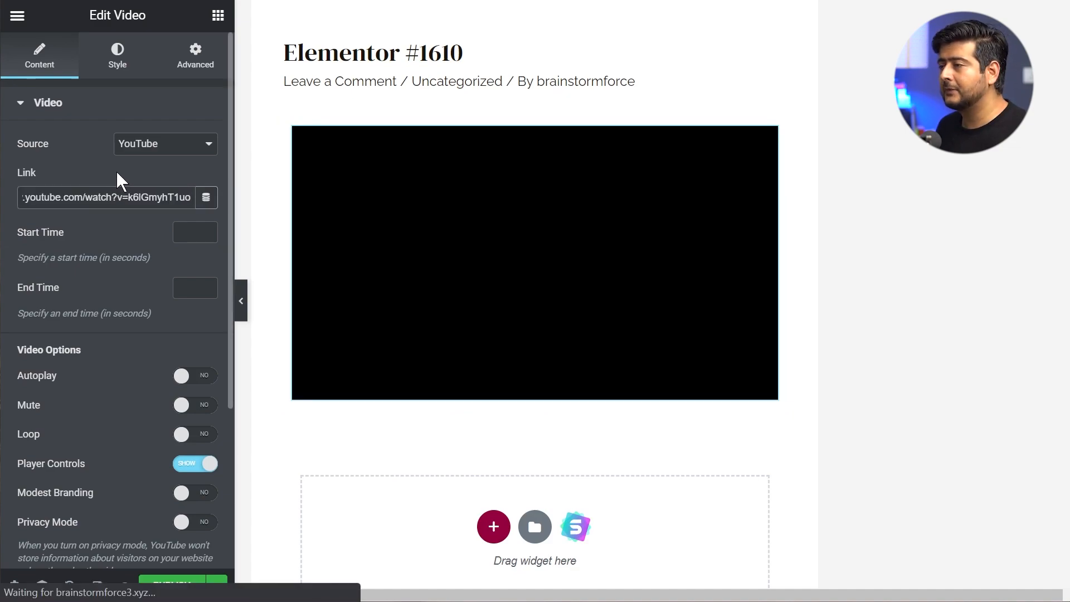
click(117, 172)
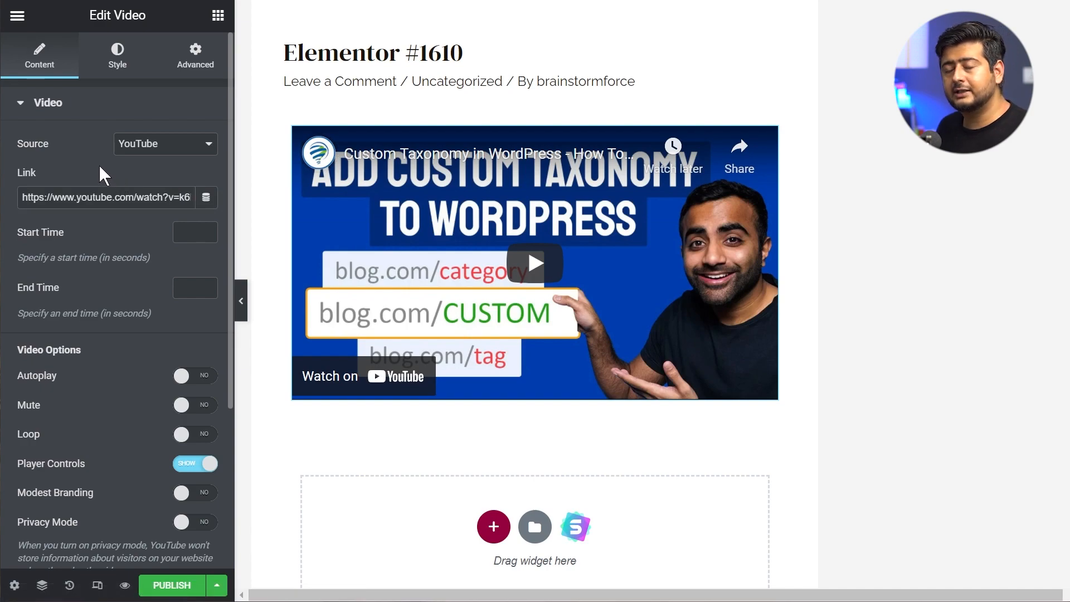
Examine the Video widget's source choices, playback options and style settings.
click(160, 146)
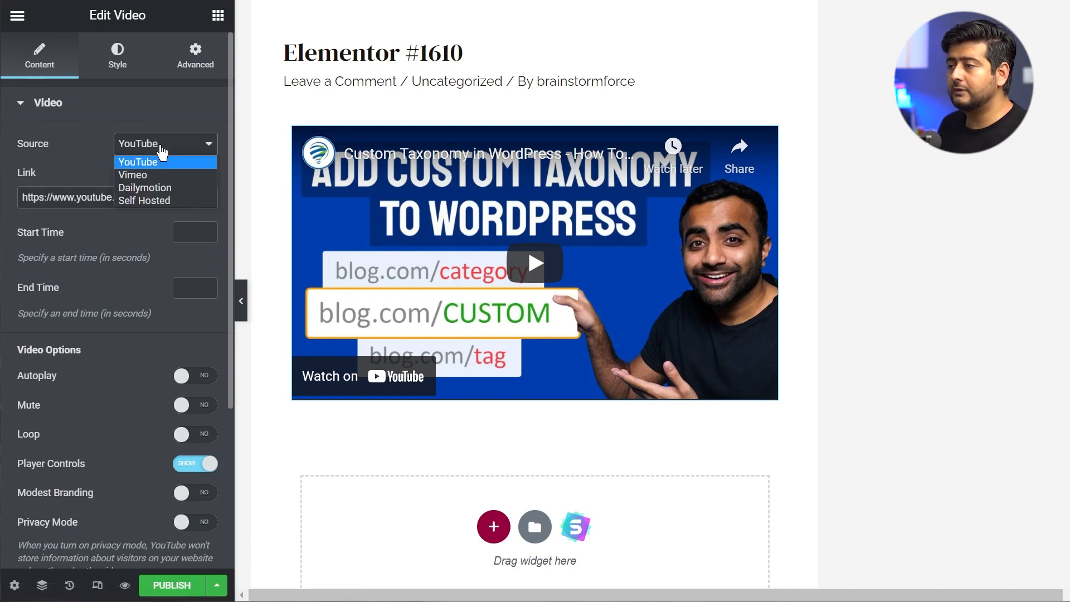
click(86, 143)
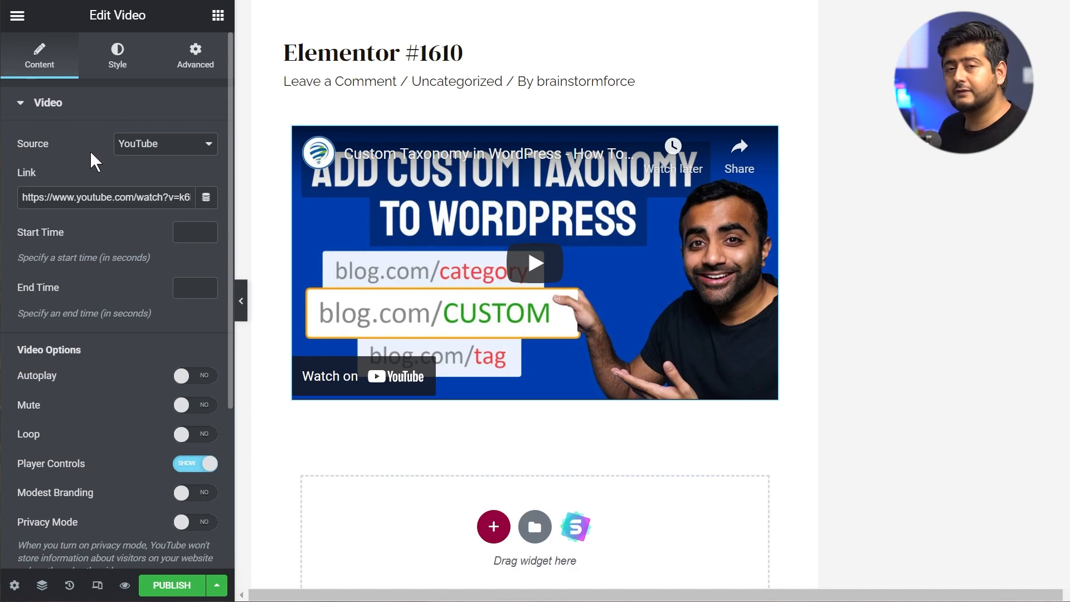
scroll(91, 158, down, 2)
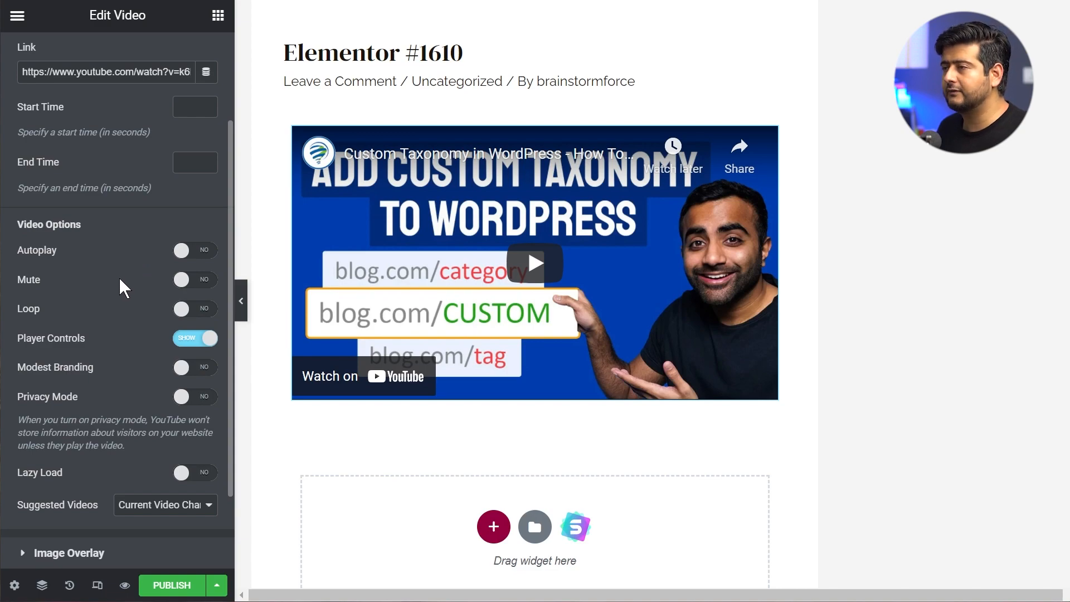
scroll(120, 278, up, 3)
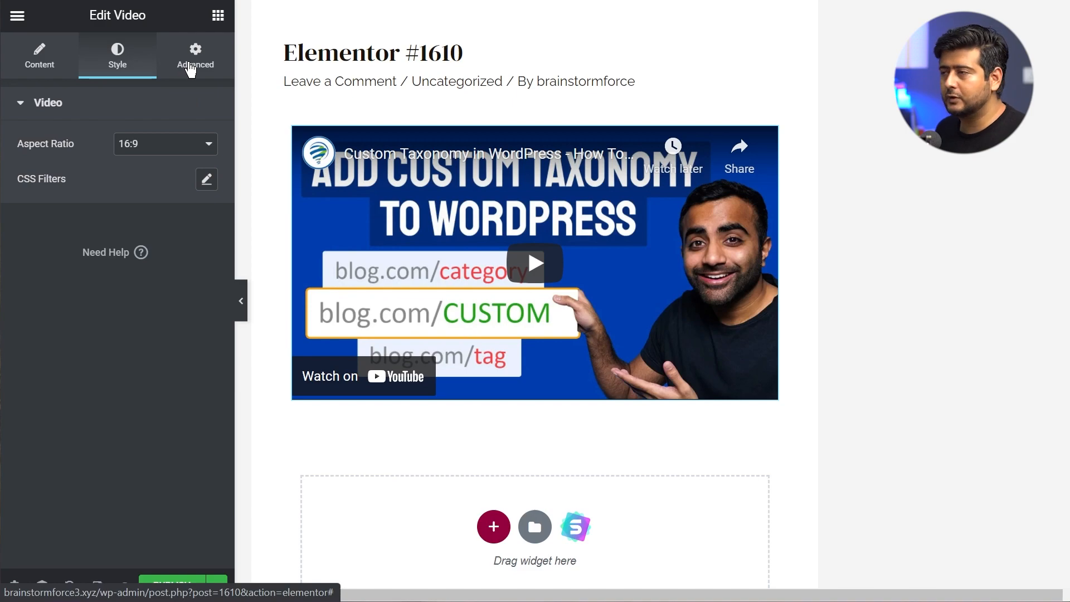
click(34, 73)
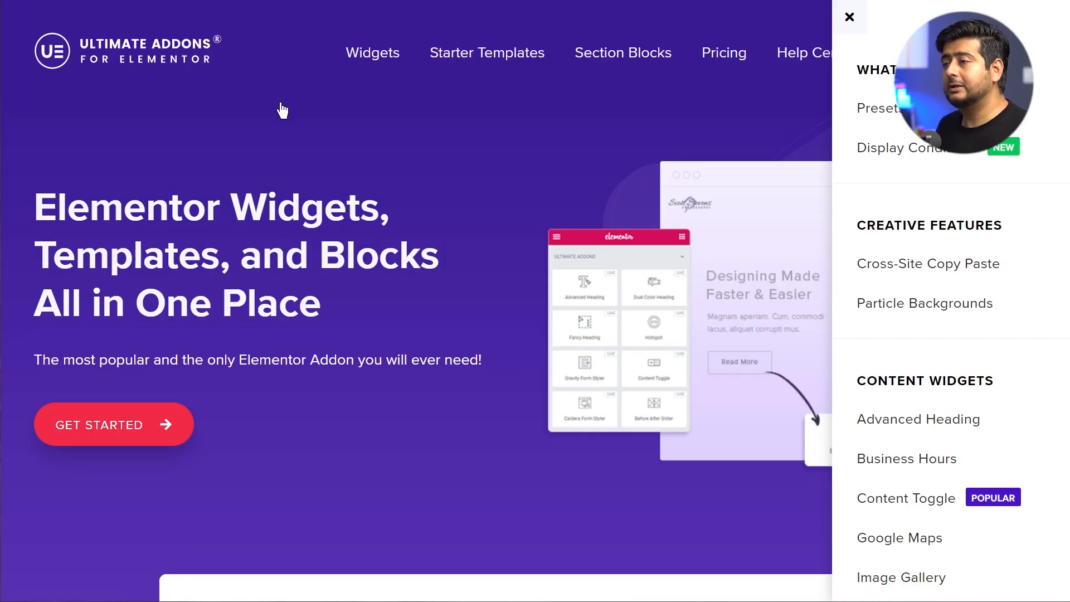
Open the Video widget page on the Ultimate Addons for Elementor website and review its key features.
click(849, 17)
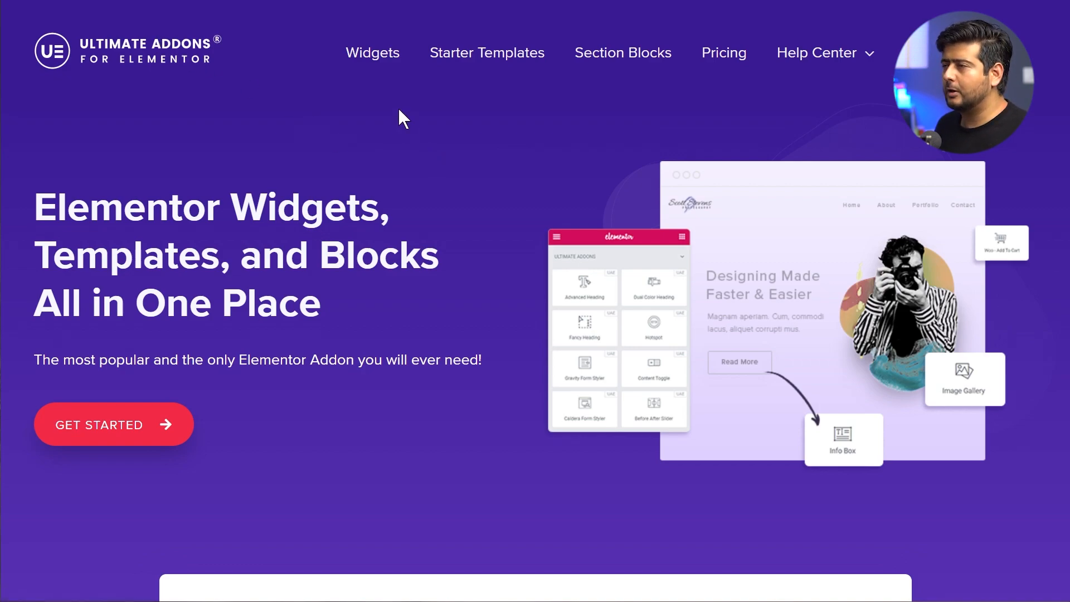
click(380, 62)
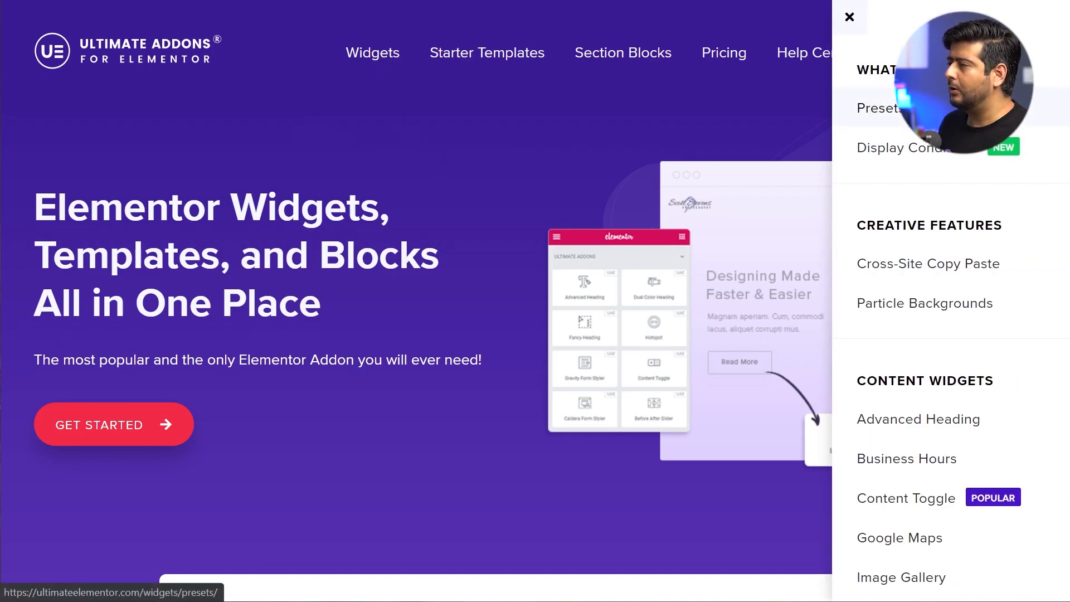
scroll(886, 112, down, 3)
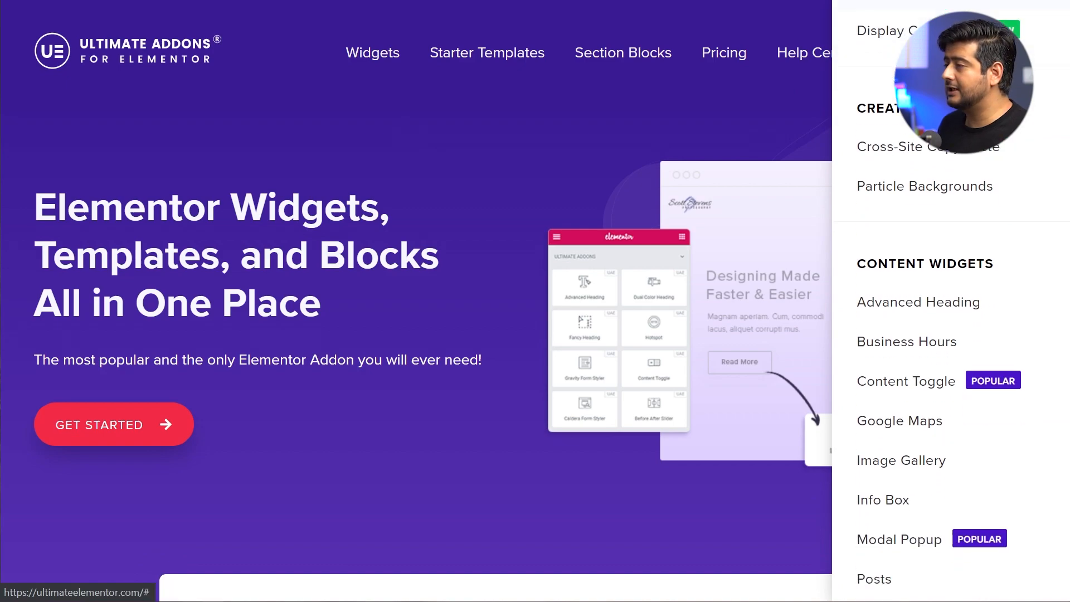
scroll(886, 112, down, 20)
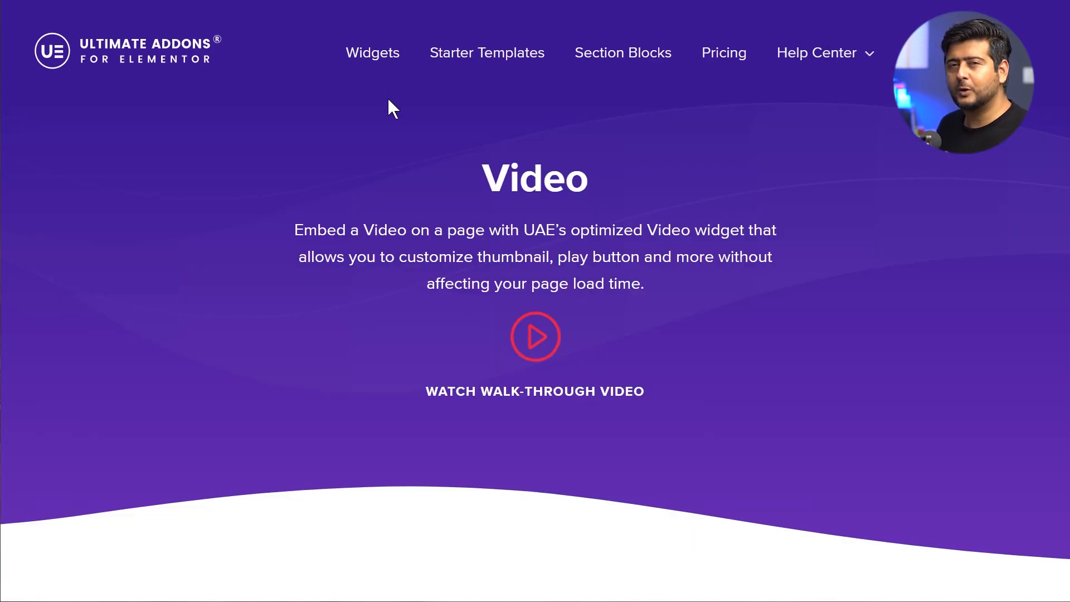
scroll(502, 106, down, 3)
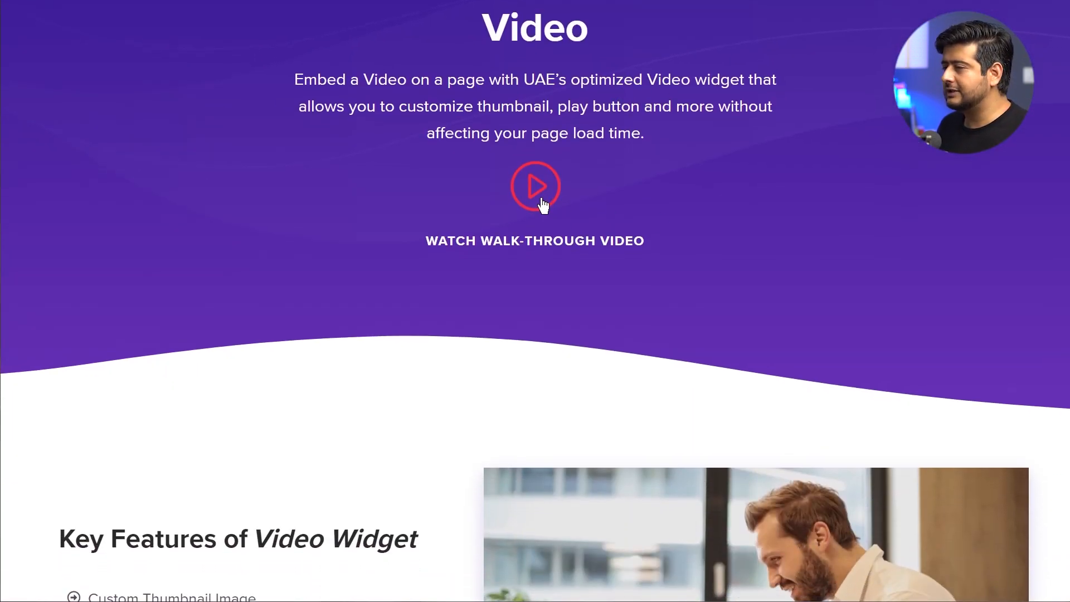
scroll(543, 190, down, 5)
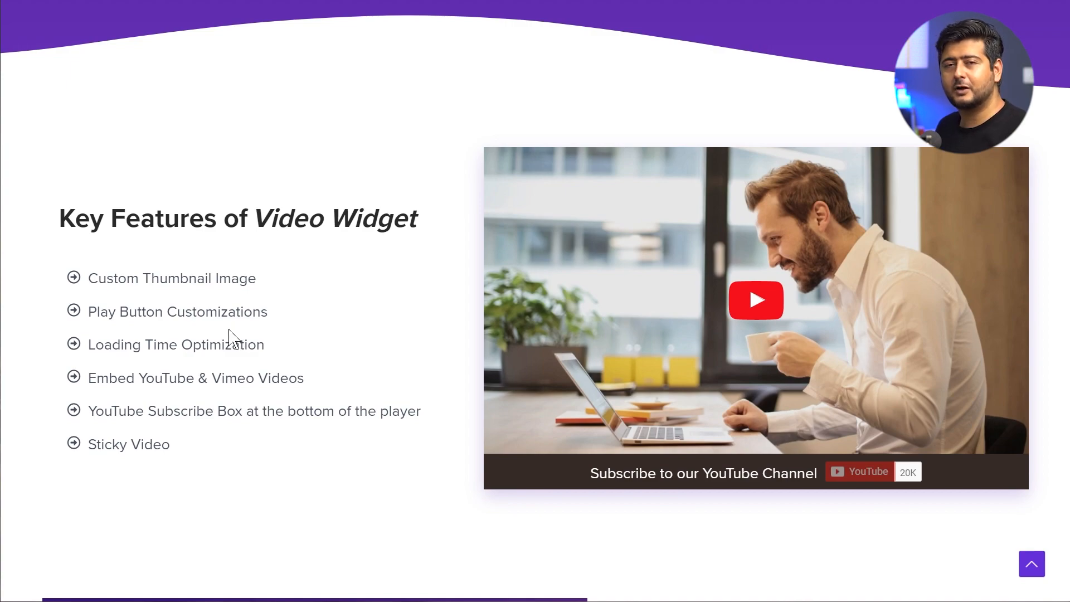
Review the Custom Thumbnail Image & Sticky Video and Loading Time Optimization sections, and close the floating sticky video.
scroll(338, 257, down, 9)
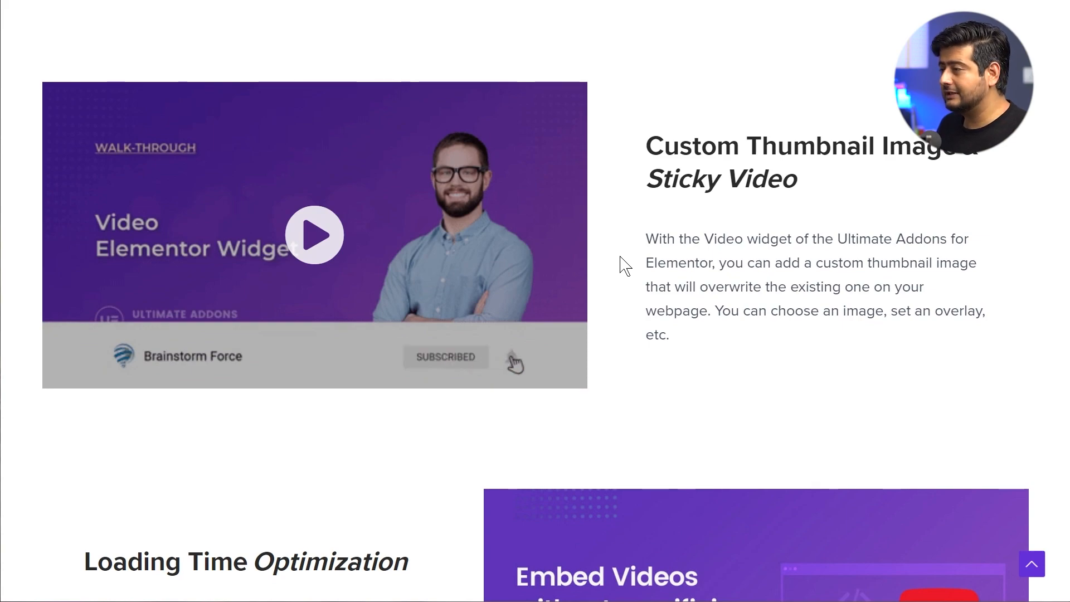
scroll(623, 266, down, 3)
scroll(623, 266, down, 5)
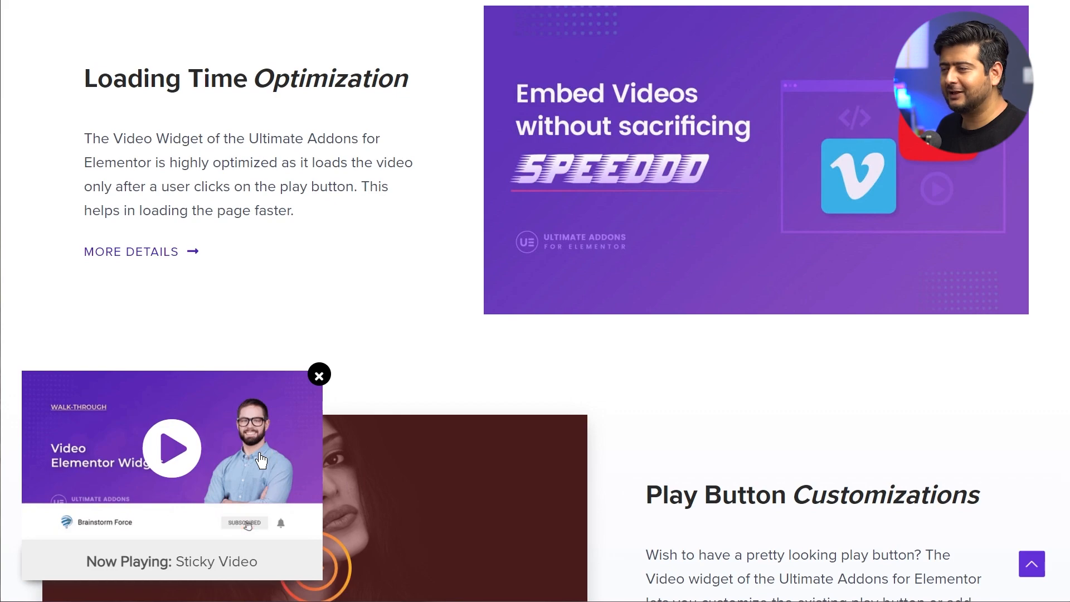
click(322, 382)
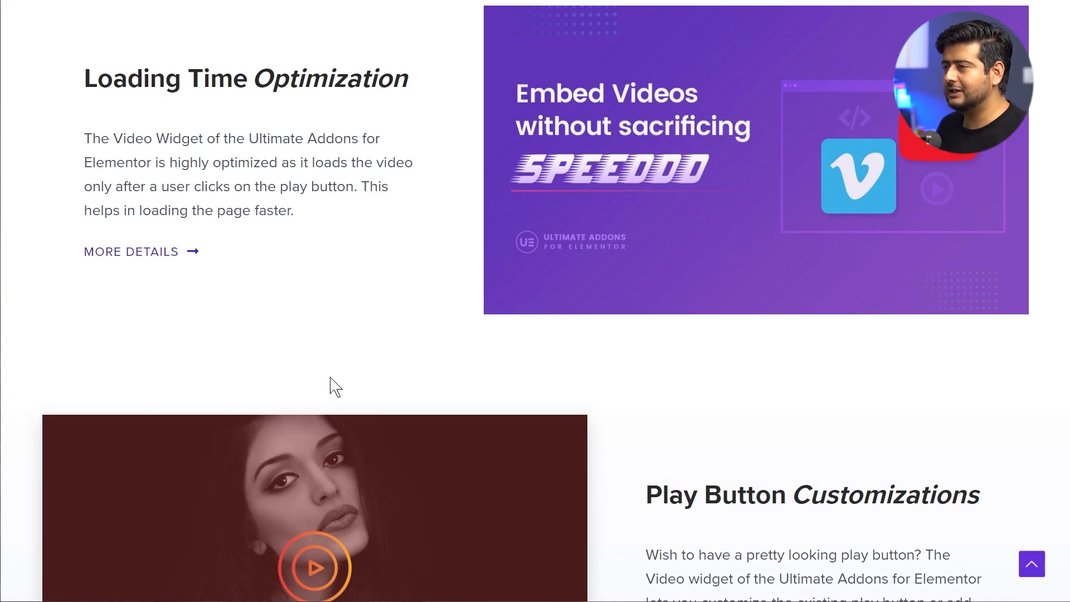
Play the Sticky Video demo with its sound muted and examine how it floats further down the page.
scroll(396, 393, up, 6)
scroll(397, 356, up, 3)
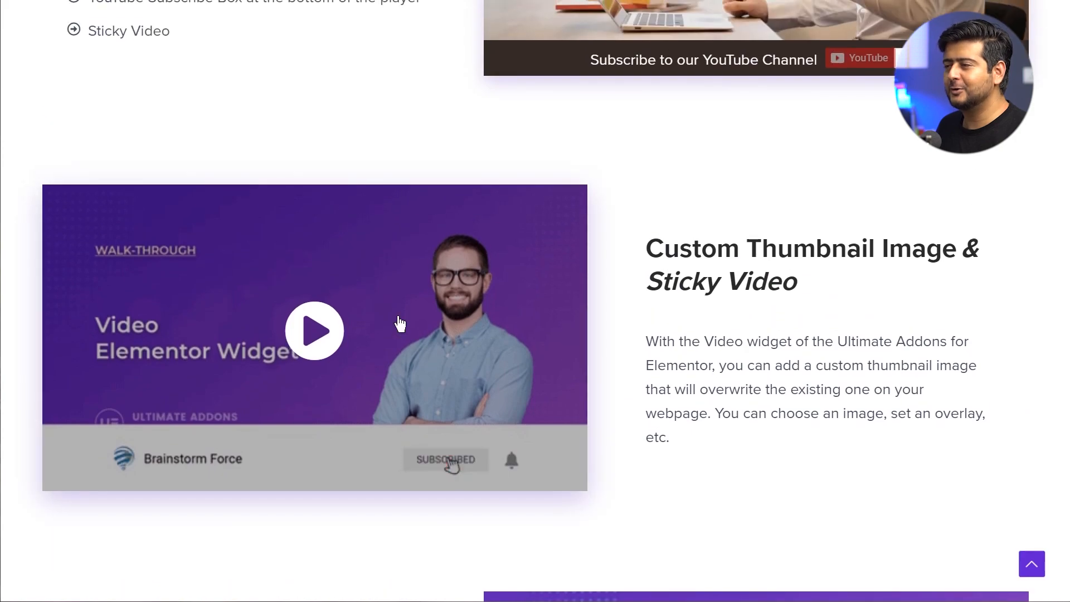
click(313, 335)
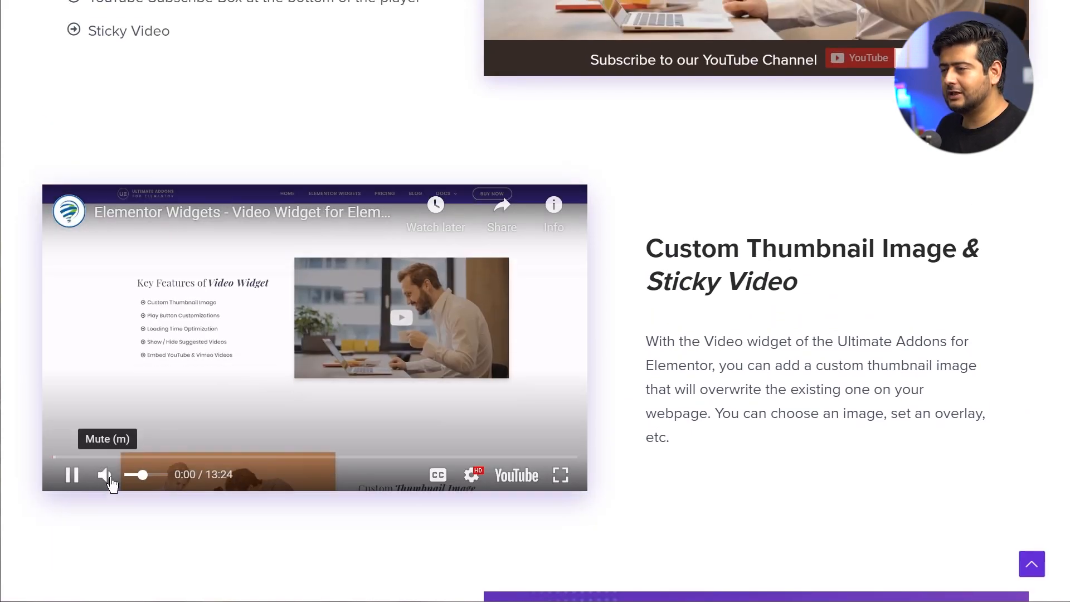
click(106, 474)
scroll(690, 246, down, 10)
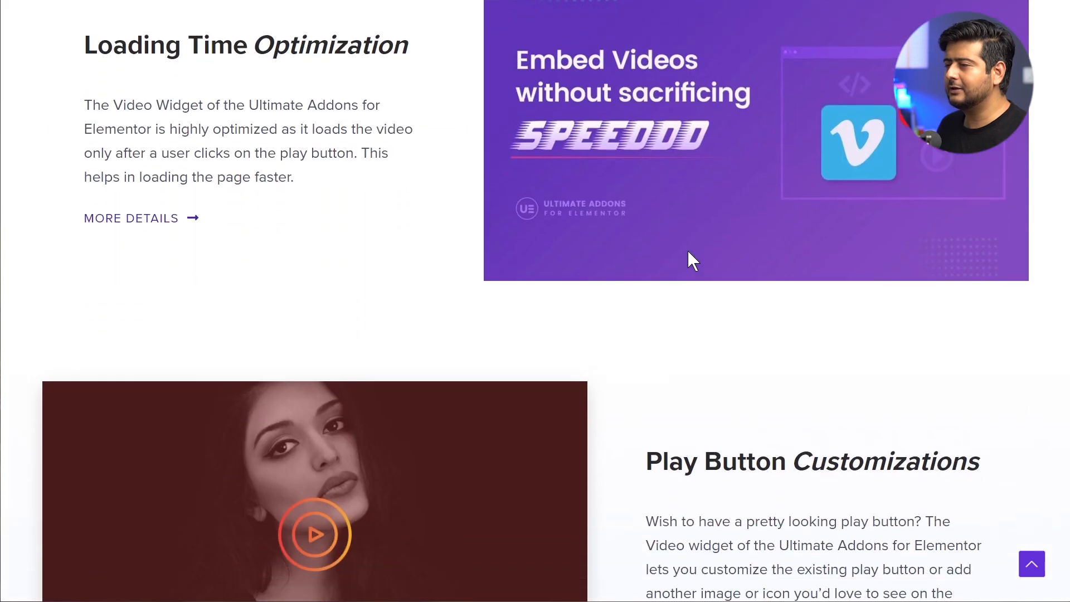
scroll(652, 312, up, 10)
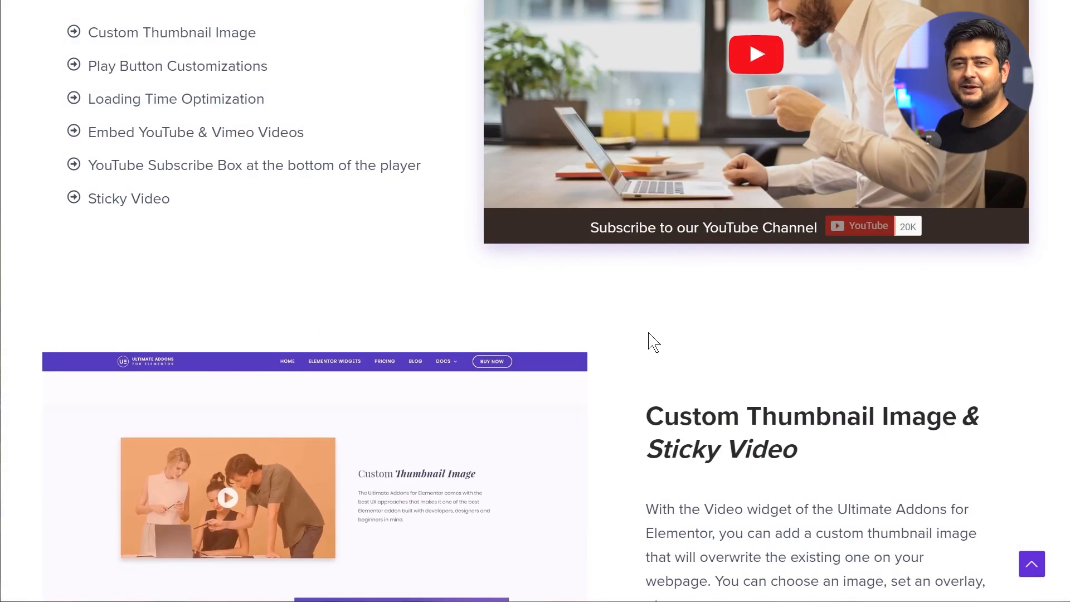
scroll(652, 340, down, 2)
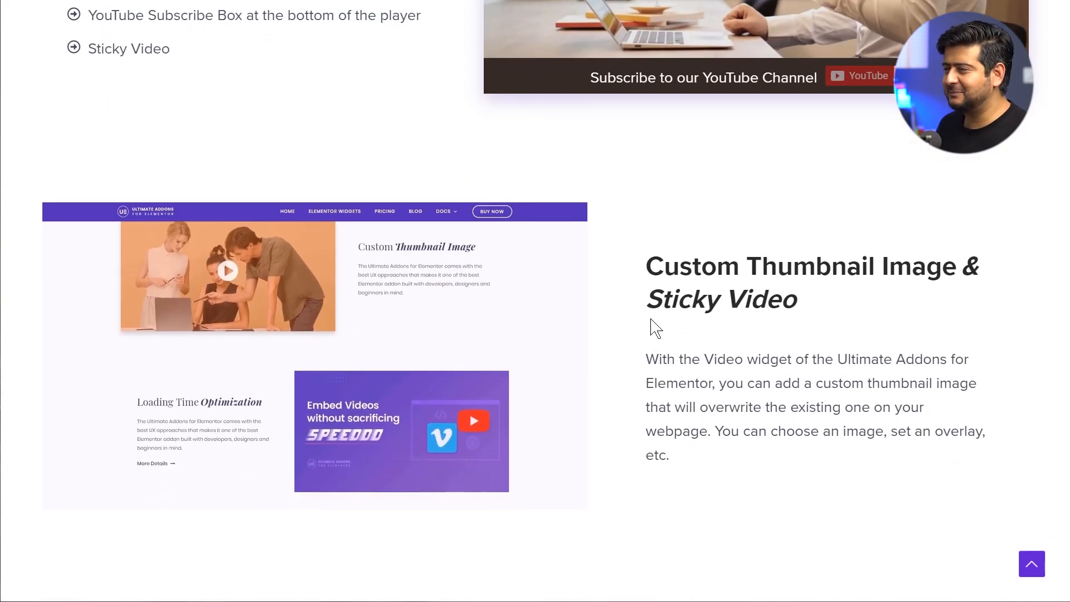
scroll(646, 312, down, 7)
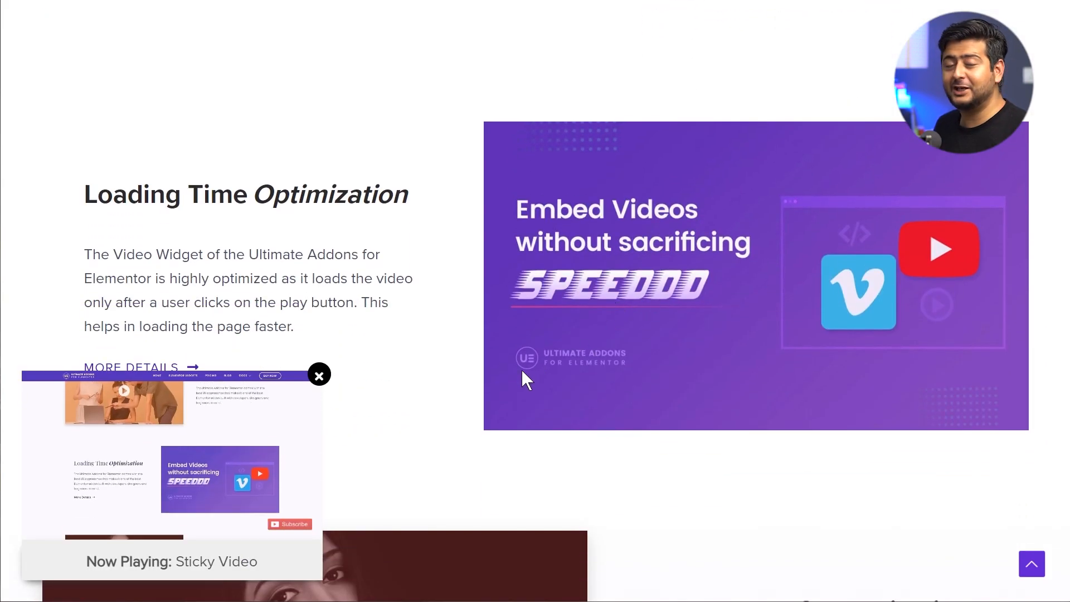
scroll(613, 365, down, 2)
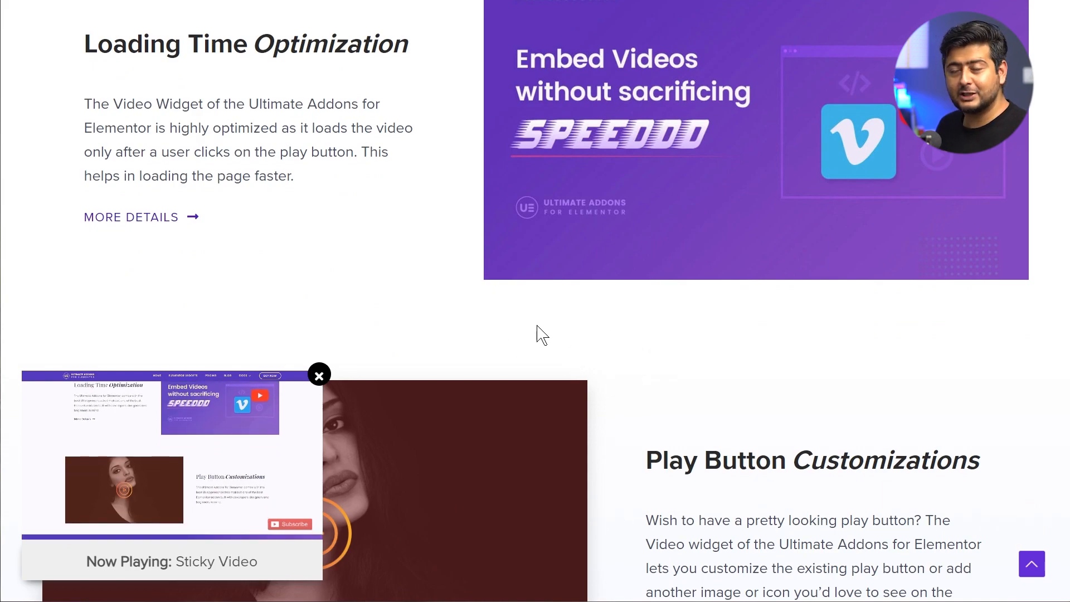
Pause the Sticky Video demo and dismiss its More videos overlay.
scroll(627, 384, up, 8)
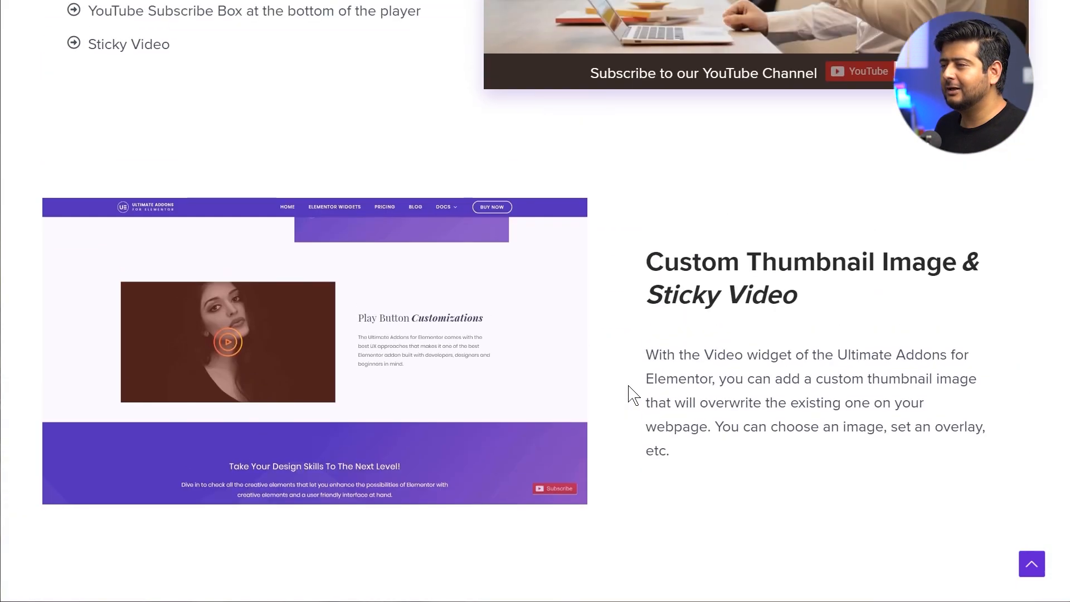
scroll(630, 392, up, 1)
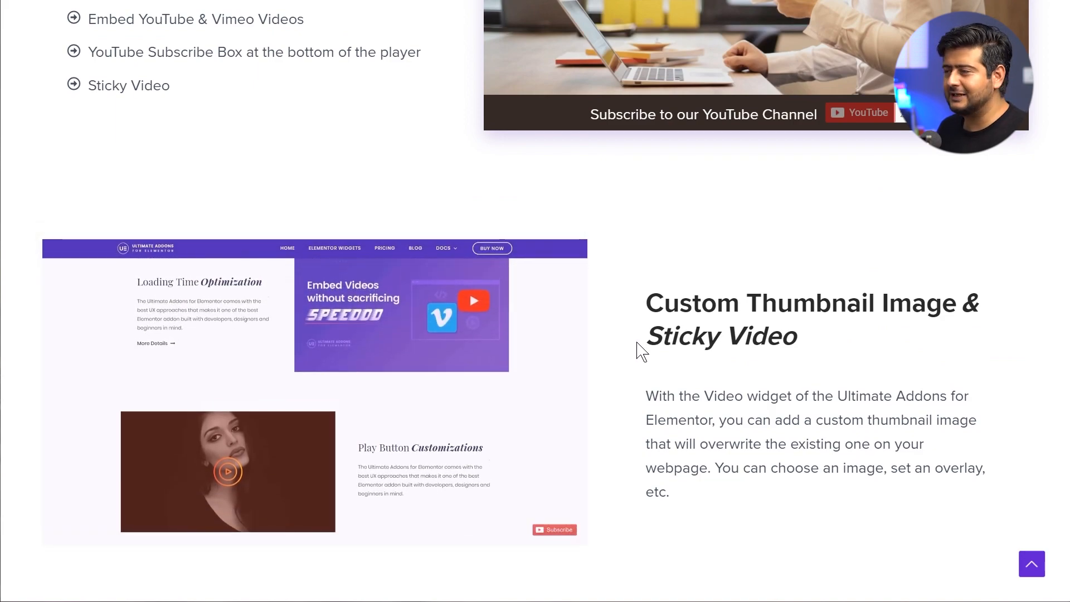
click(71, 532)
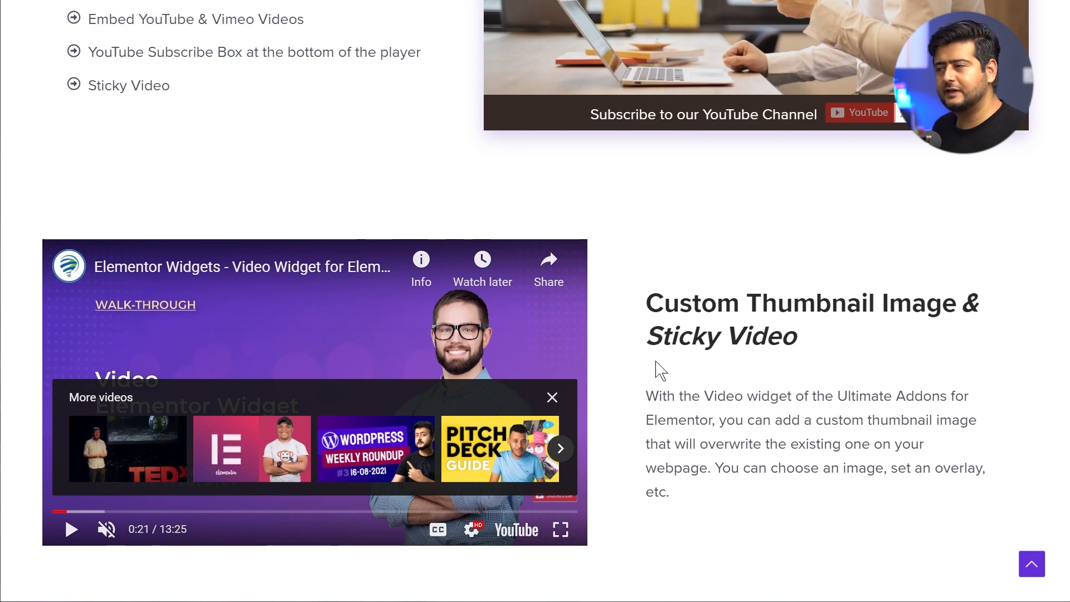
click(552, 397)
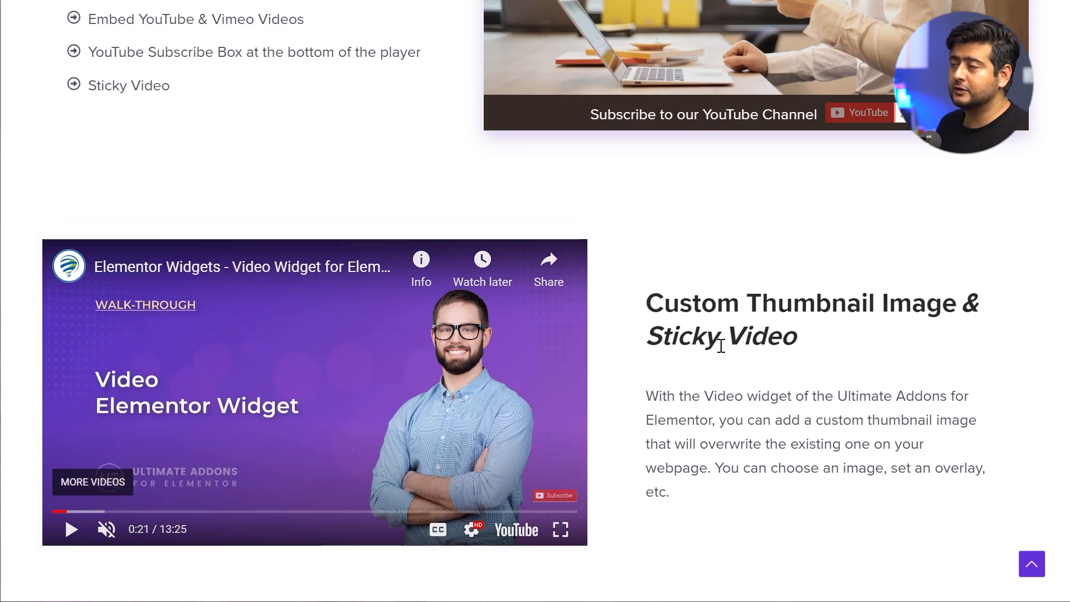
Review the Play Button Customizations section and open the Video Gallery widget page of Ultimate Addons for Elementor.
scroll(716, 335, down, 8)
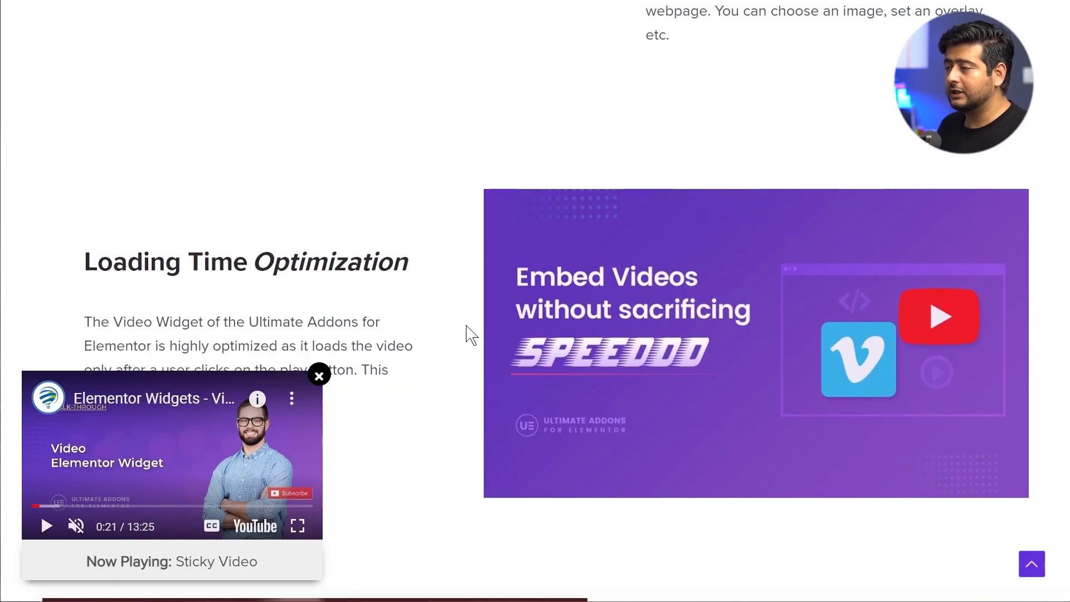
scroll(550, 318, down, 10)
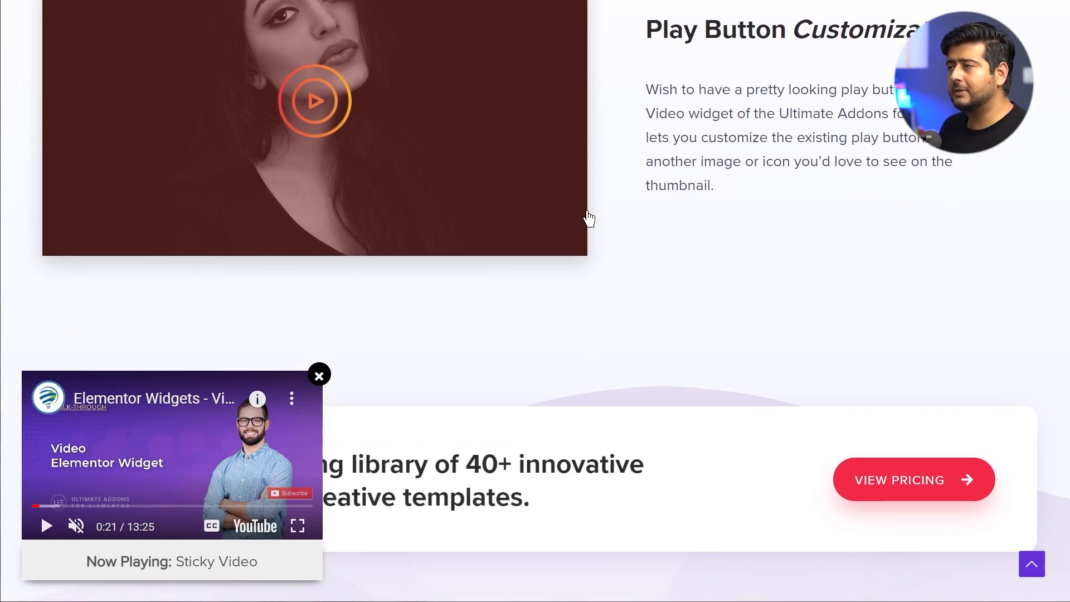
scroll(588, 218, up, 3)
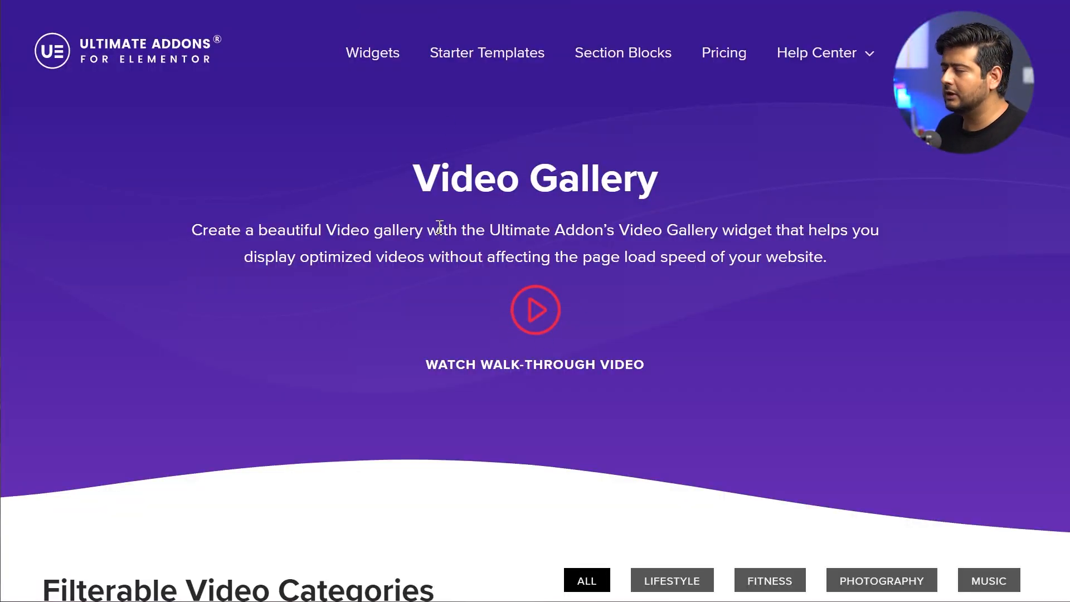
Filter the Filterable Video Categories demo gallery by Fitness, Photography and Music.
scroll(439, 225, down, 9)
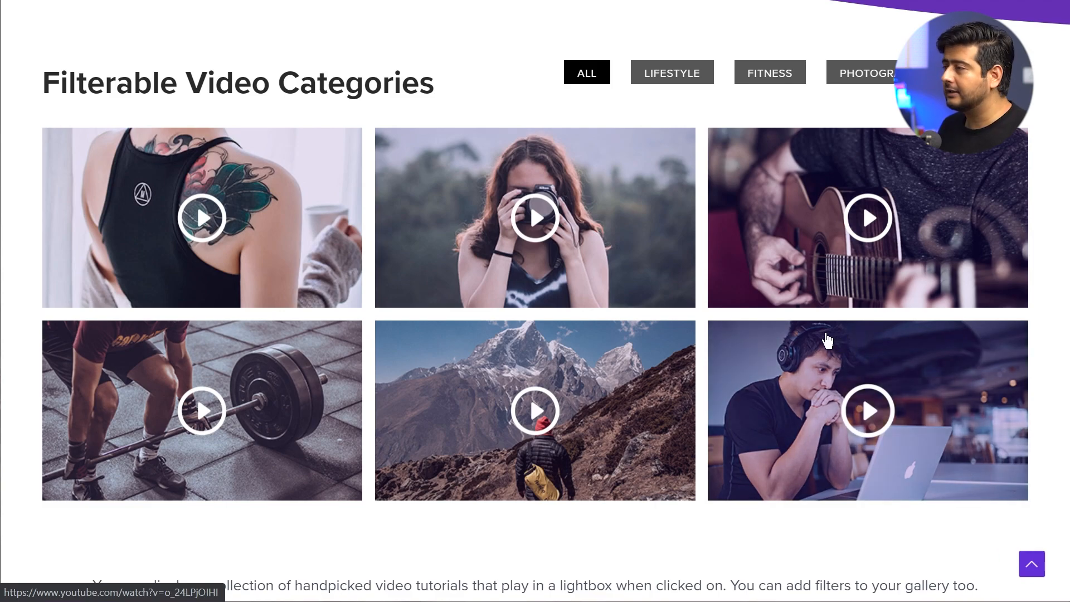
click(783, 89)
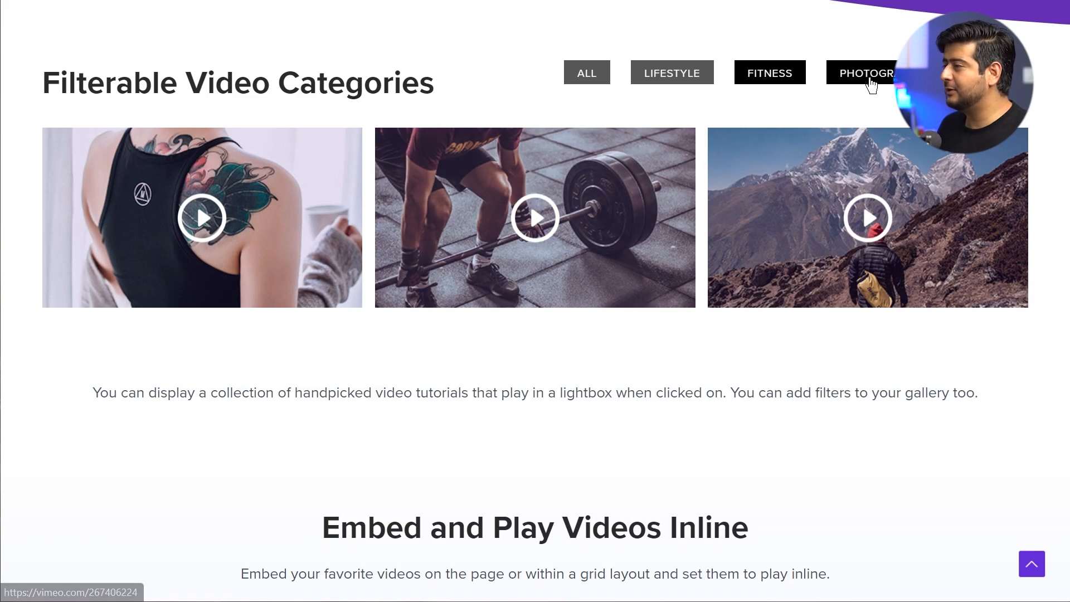
click(864, 78)
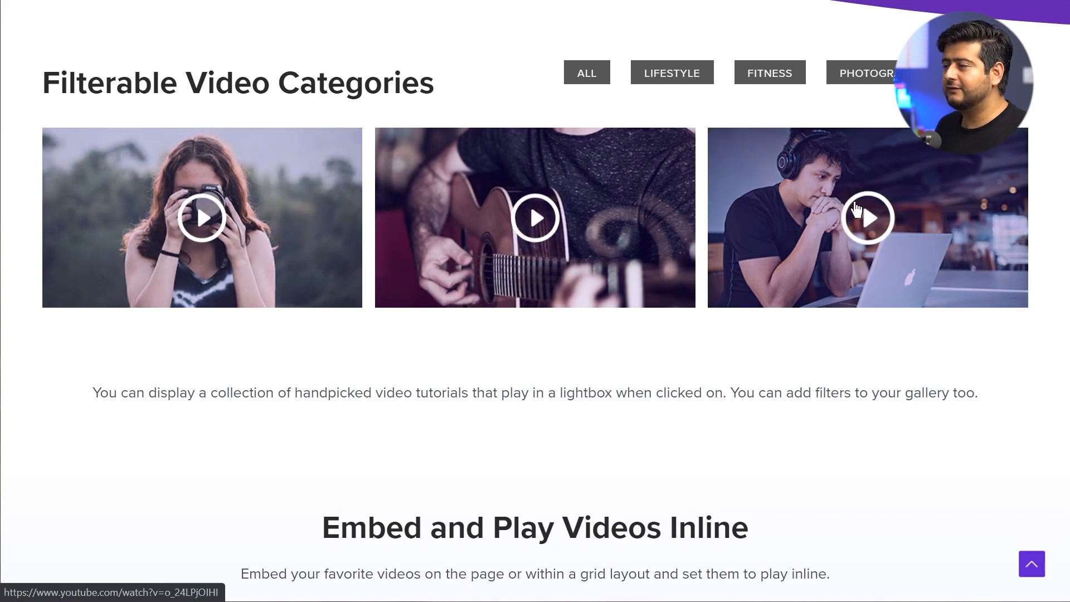
Examine the gallery page's inline video grid and compare it with the filterable gallery and the Vimeo carousel.
scroll(758, 218, down, 3)
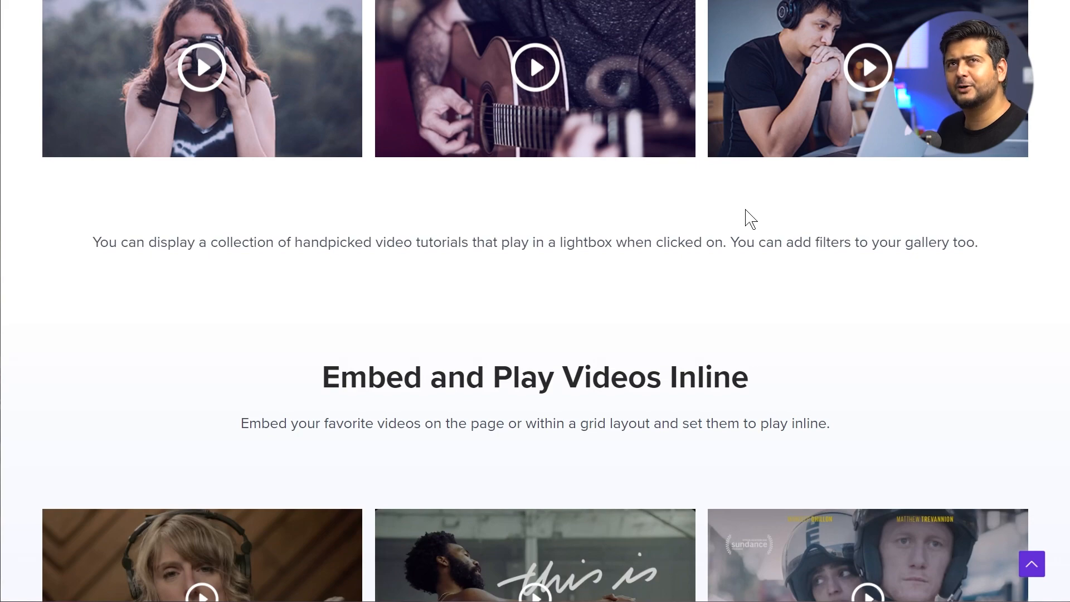
scroll(750, 217, down, 6)
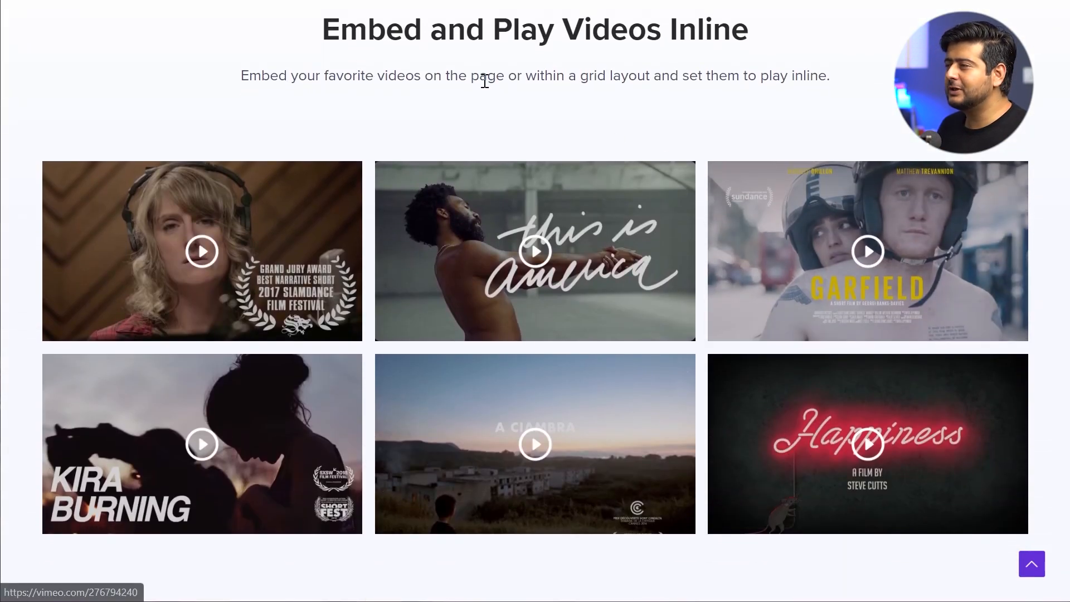
scroll(574, 265, down, 3)
scroll(590, 239, down, 7)
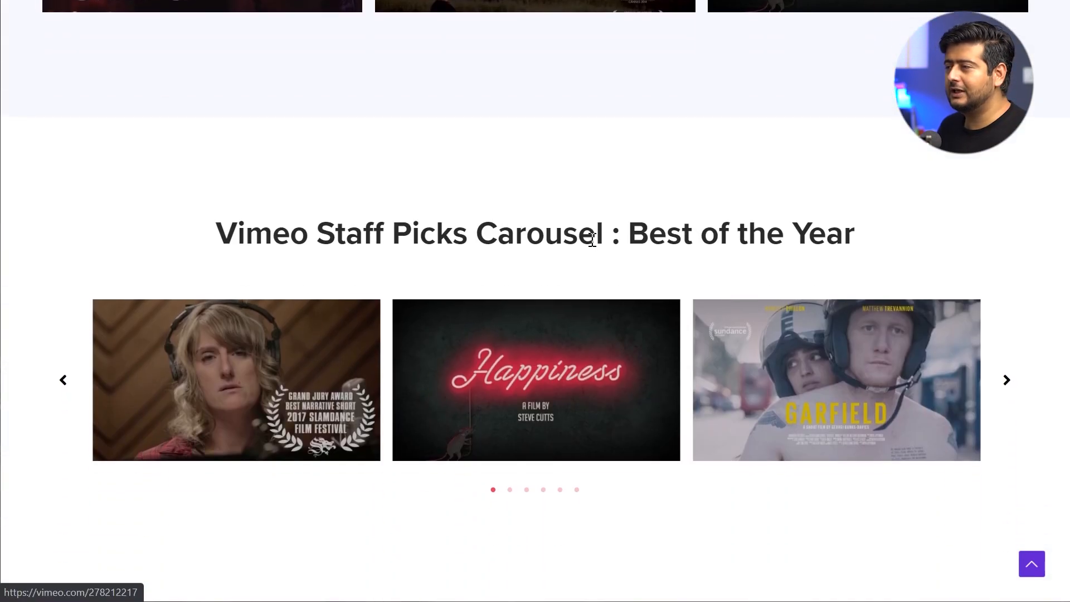
scroll(596, 246, up, 6)
scroll(596, 246, up, 13)
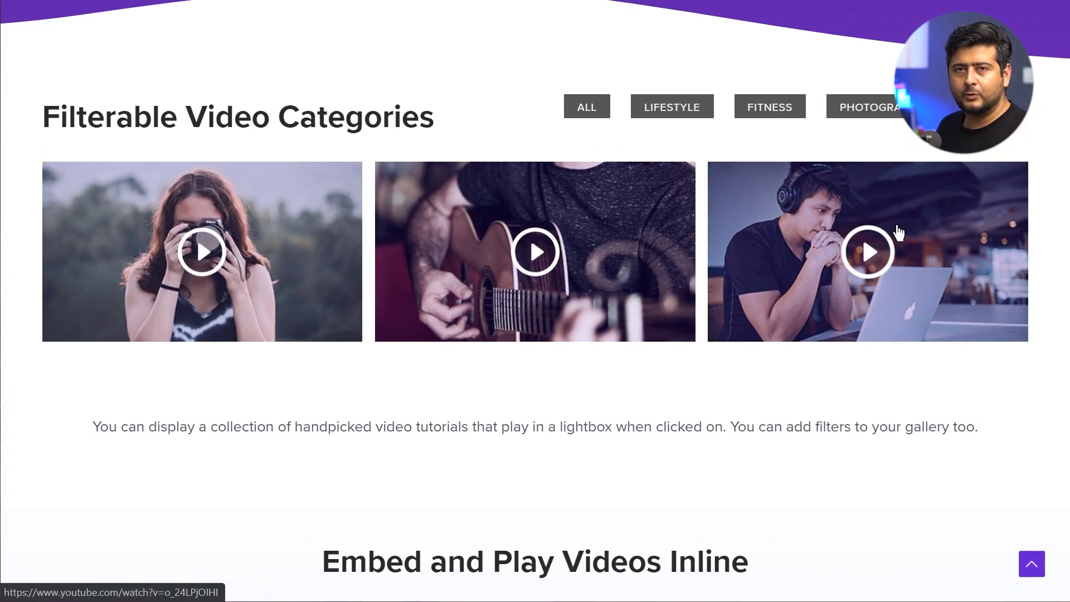
scroll(864, 234, down, 20)
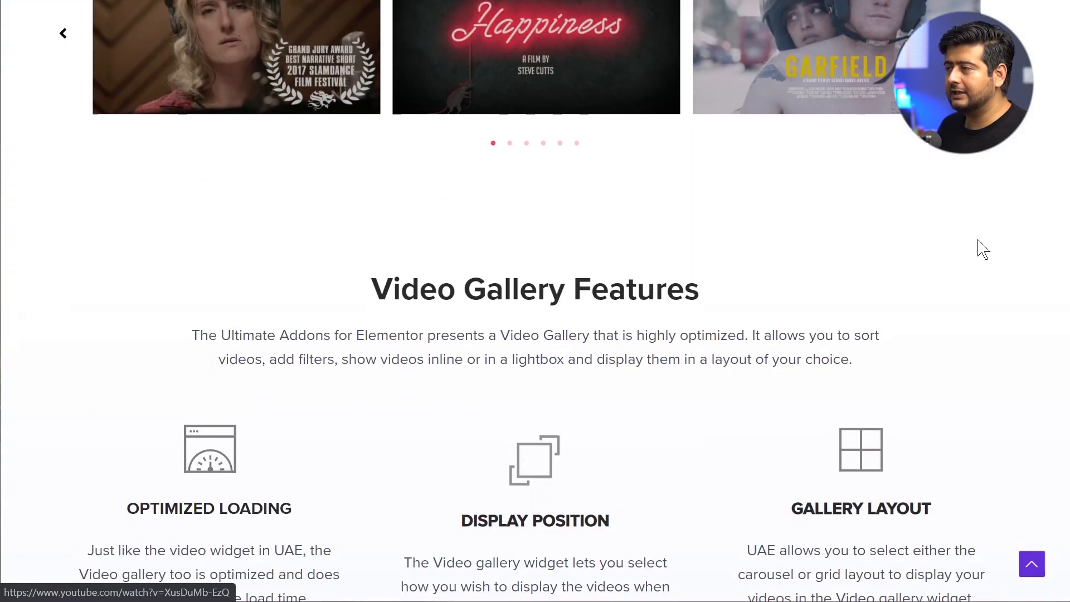
Advance the Vimeo Staff Picks carousel five slides to examine how it cycles through the videos.
scroll(983, 249, up, 6)
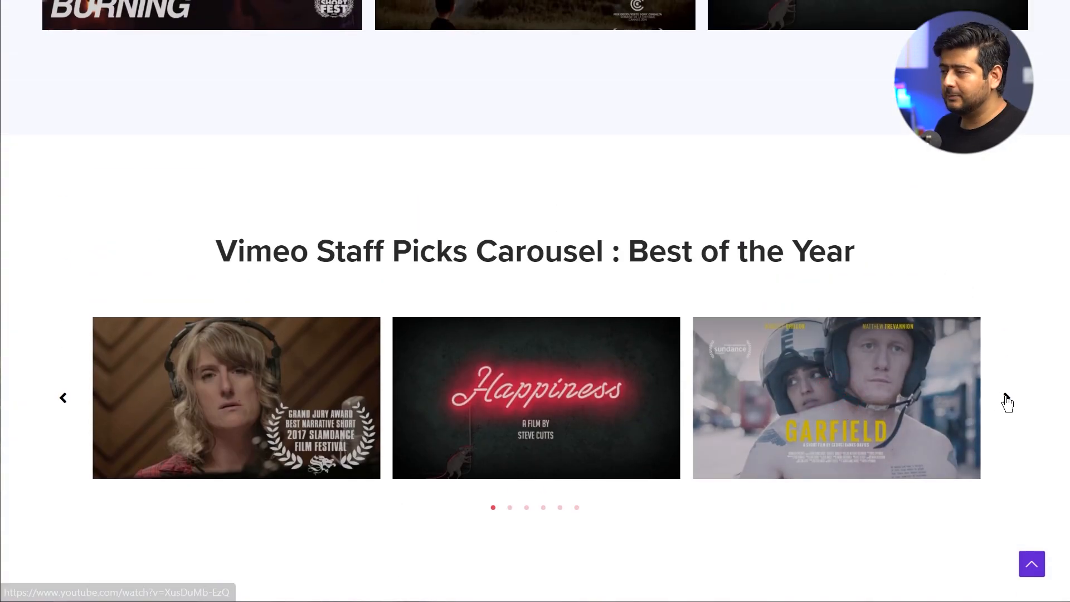
click(1006, 399)
click(1007, 400)
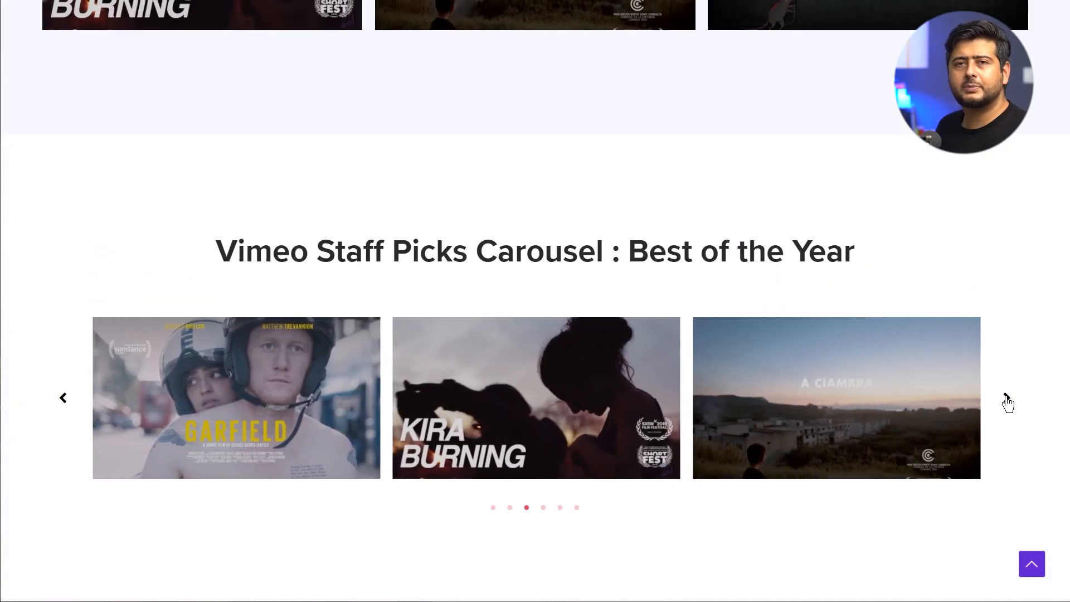
click(1008, 403)
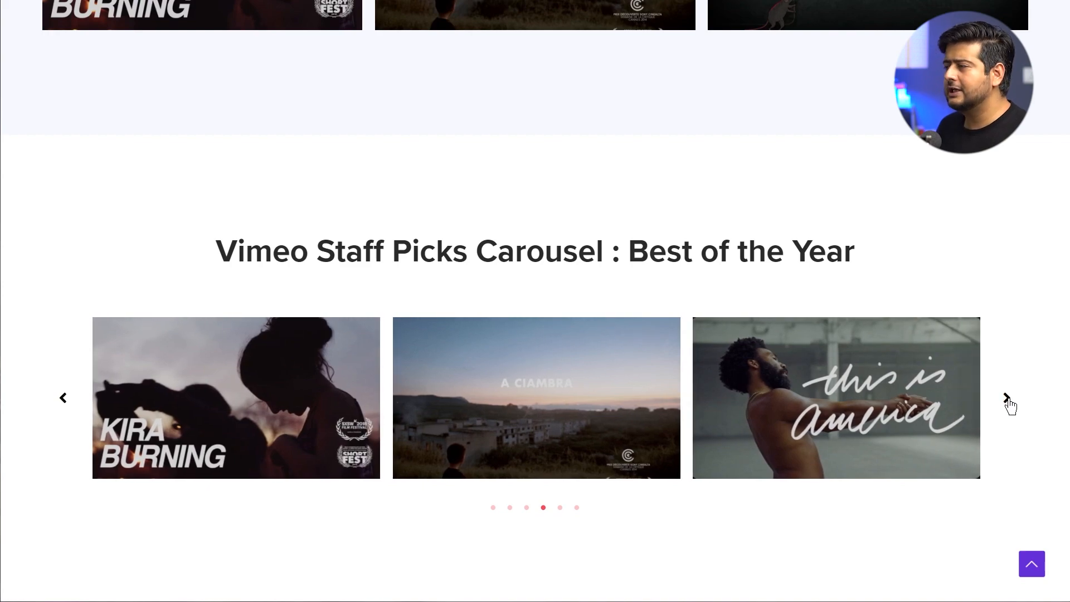
click(1009, 400)
click(1009, 400)
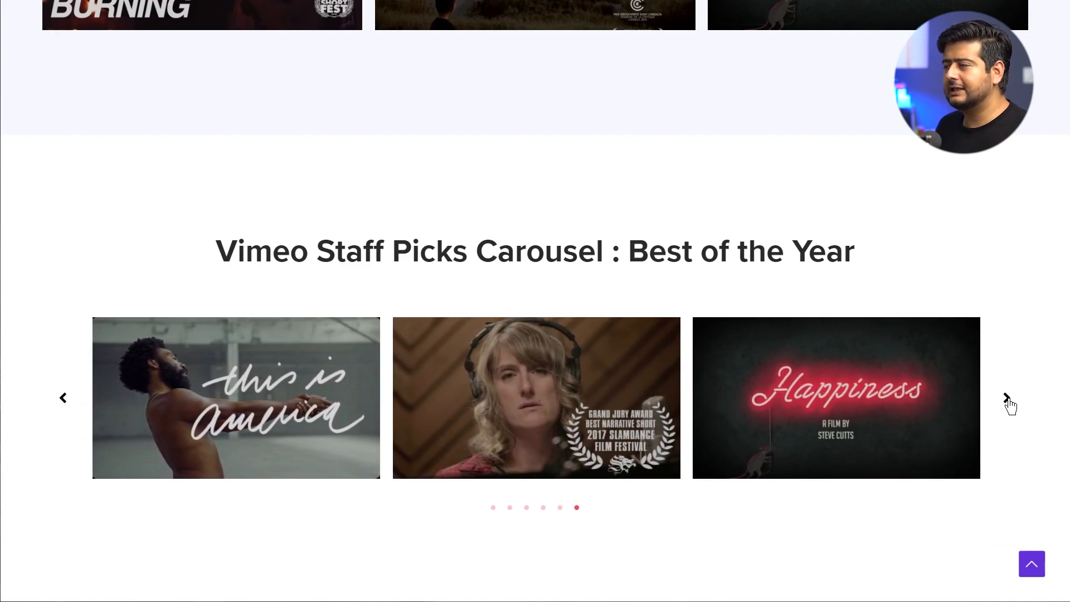
Read the Video Gallery Features section through to the page's end and return to the Video Gallery heading.
scroll(960, 303, down, 9)
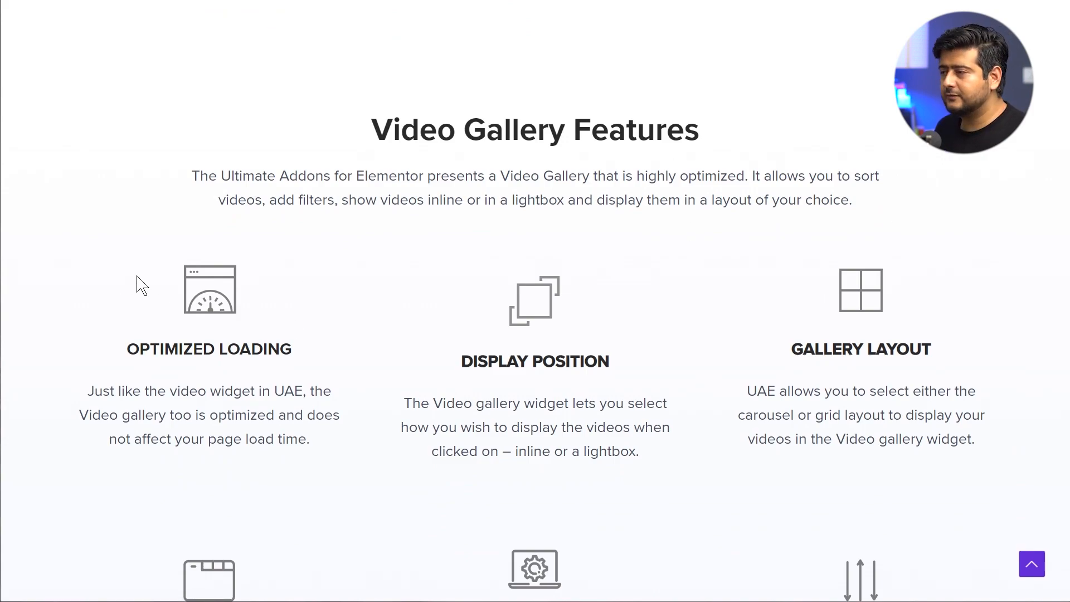
scroll(501, 301, down, 5)
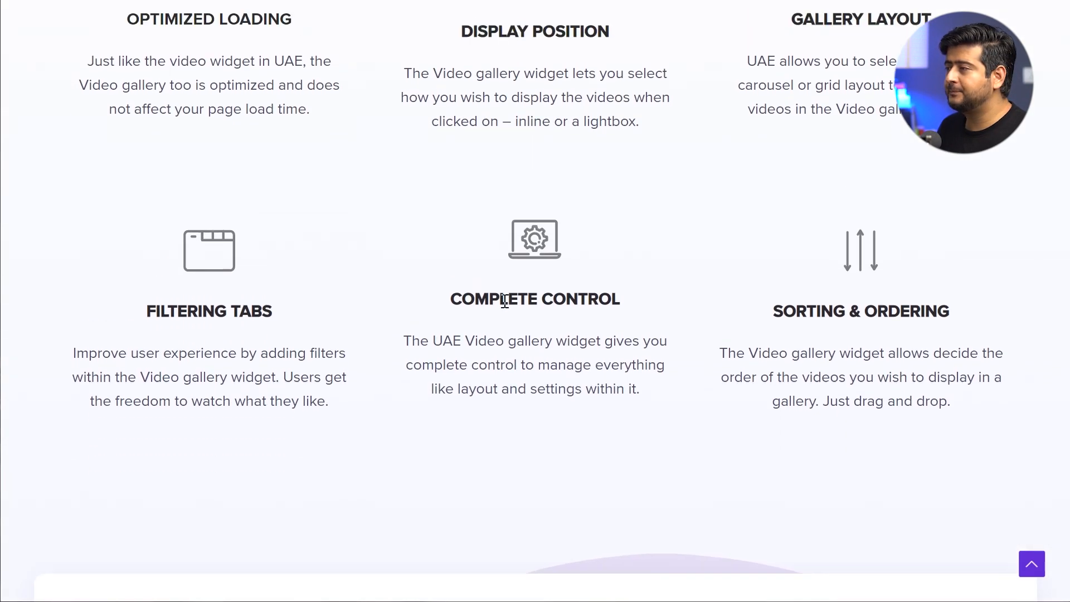
scroll(739, 182, up, 2)
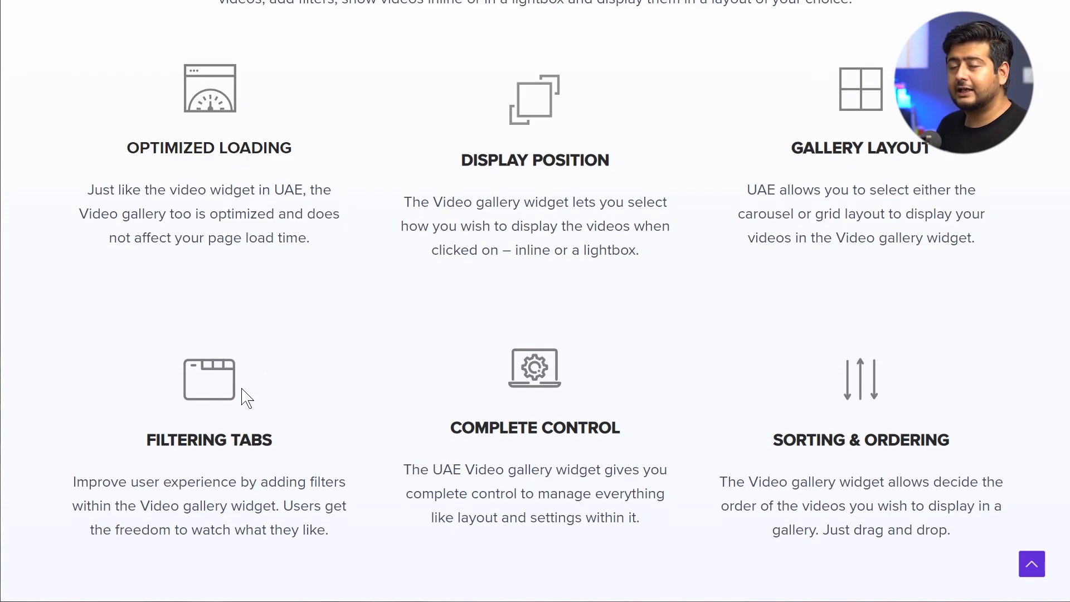
scroll(239, 342, down, 9)
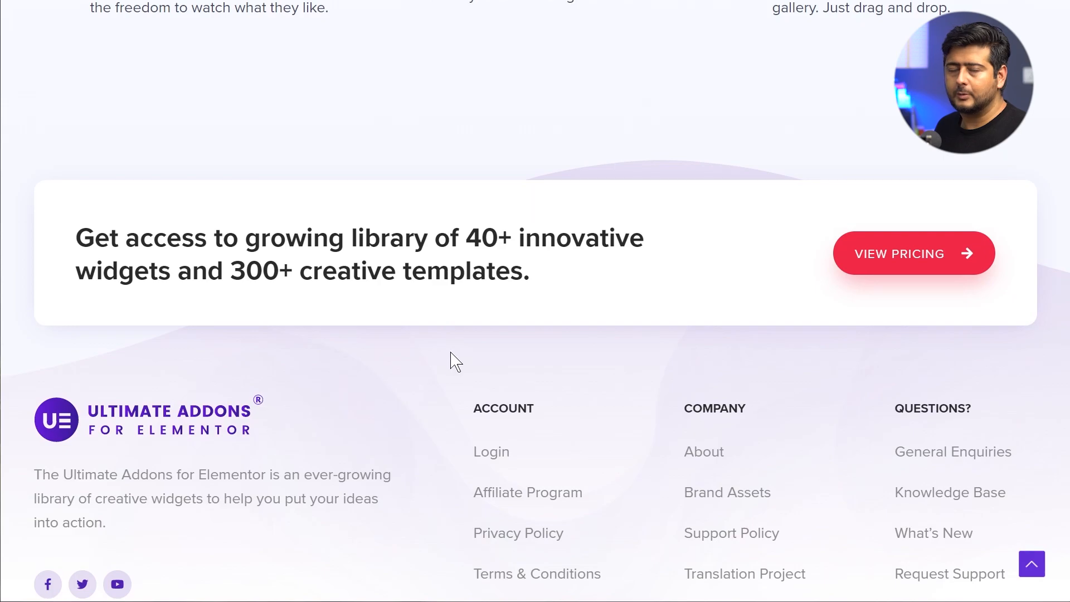
scroll(449, 365, up, 14)
scroll(448, 362, up, 15)
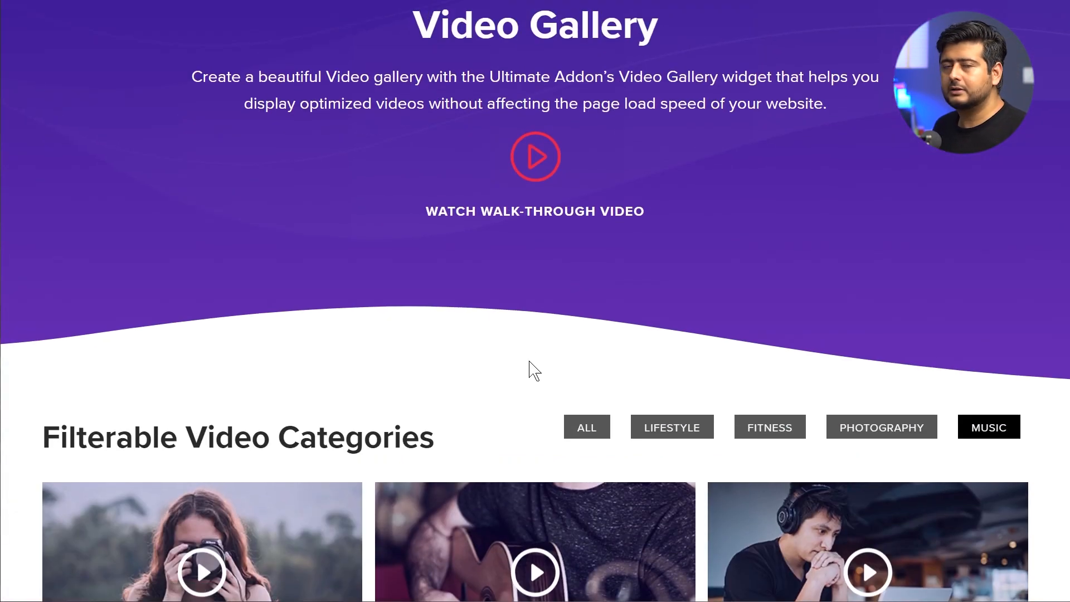